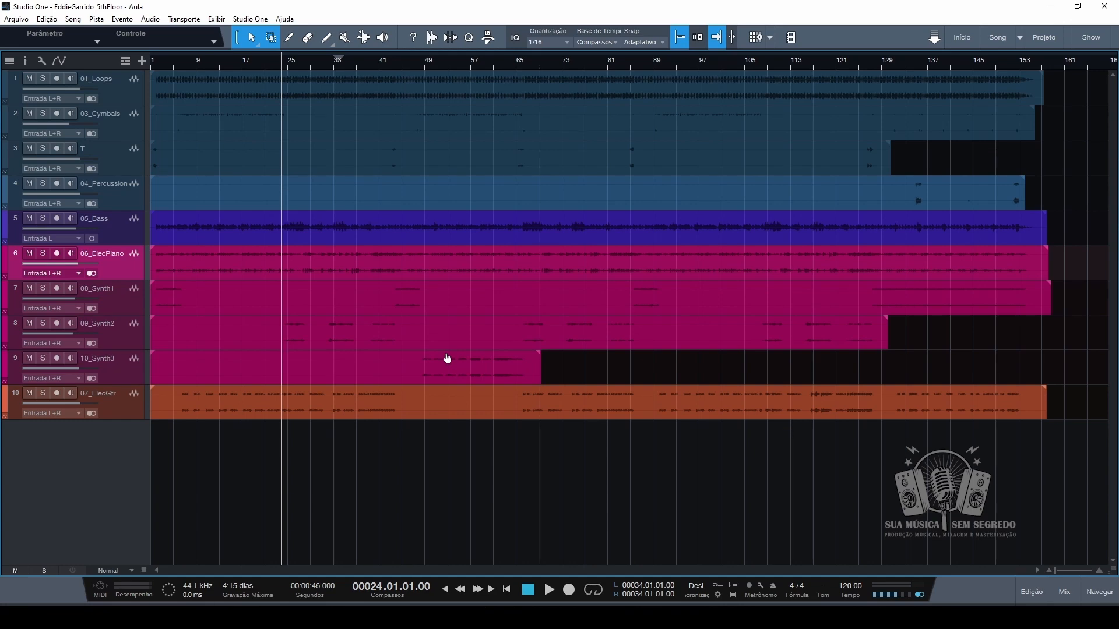
- Open the mixing console, check the 05_Bass channel's solo and play the song
{"action": "key", "text": "F3"}
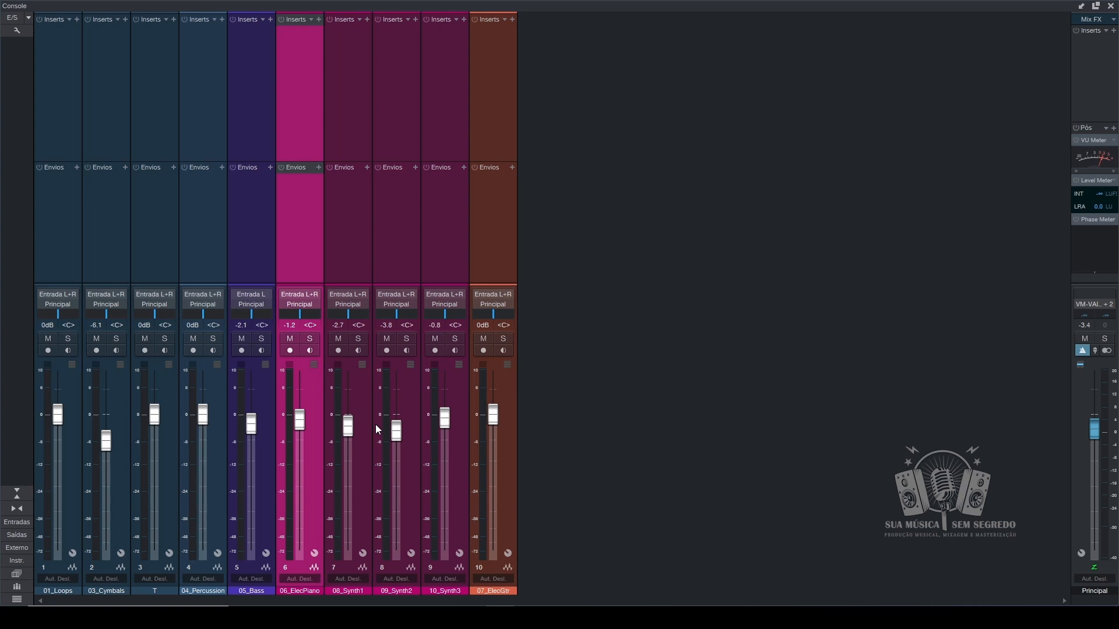
{"action": "left_click", "coordinate": [261, 340]}
{"action": "left_click", "coordinate": [262, 339]}
{"action": "key", "text": "space"}
- Insert the Pro EQ plug-in on the 05_Bass channel and place its window beside the channel strips
{"action": "left_click", "coordinate": [270, 20]}
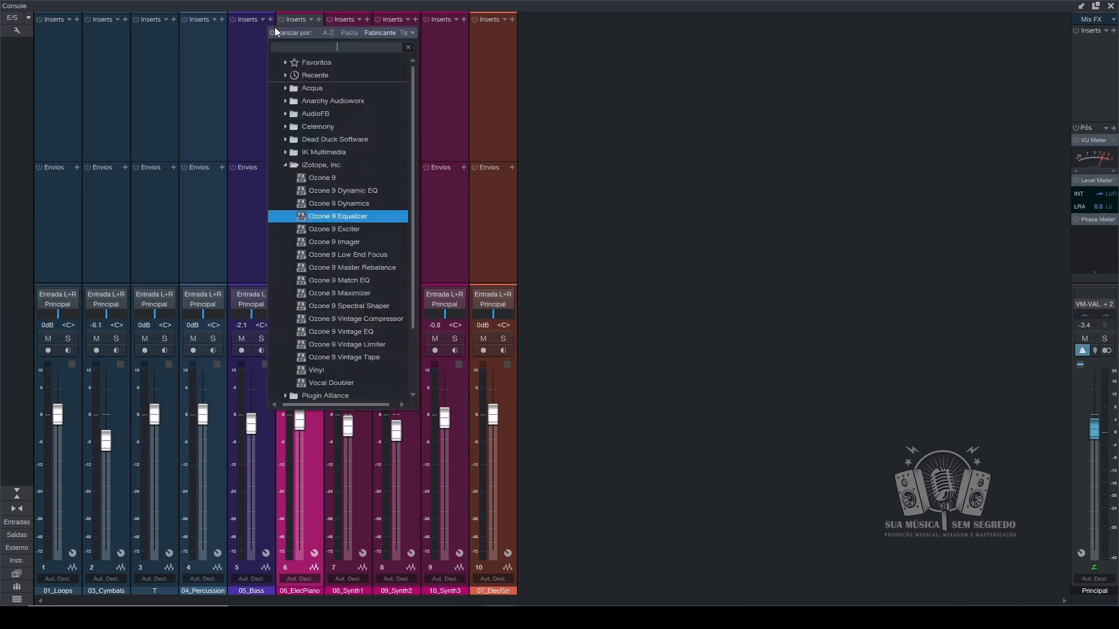
{"action": "left_click", "coordinate": [284, 165]}
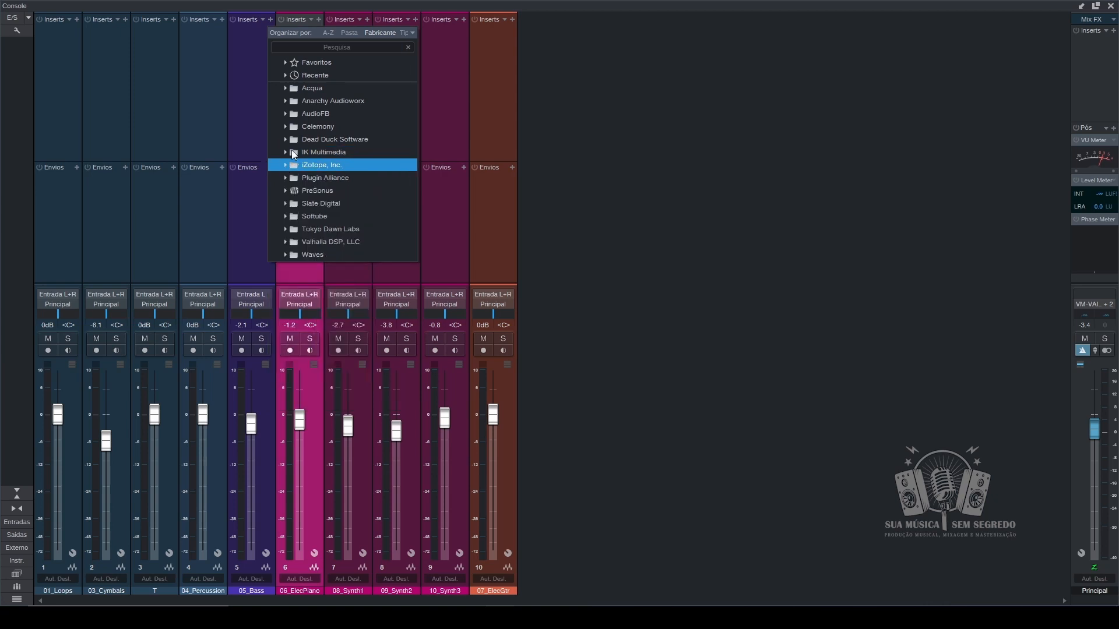
{"action": "left_click", "coordinate": [330, 47]}
{"action": "type", "text": "pro"}
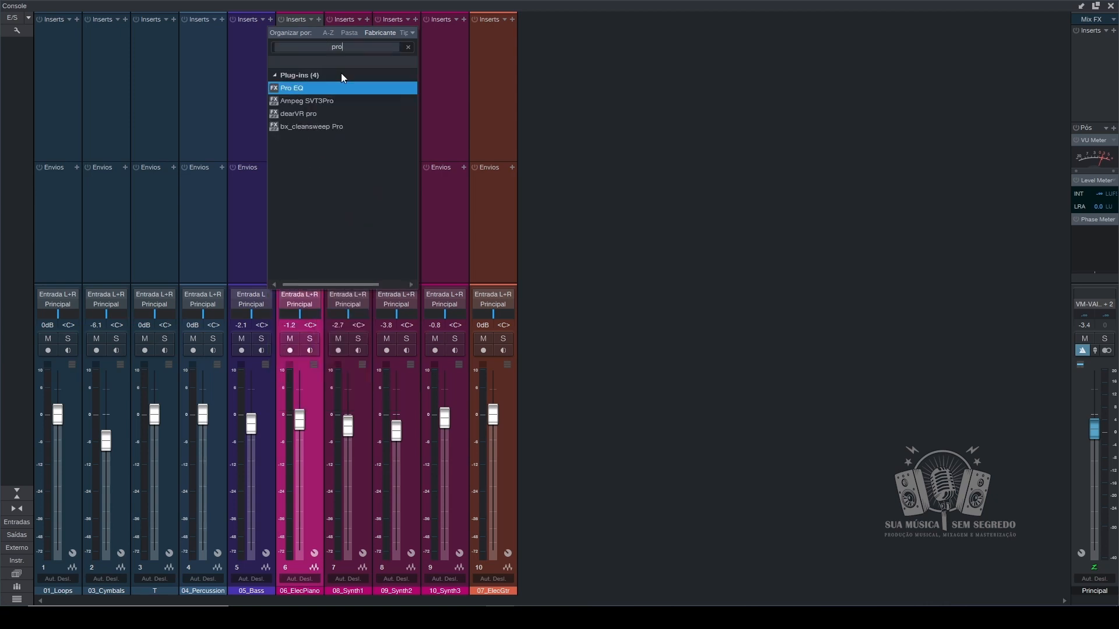
{"action": "double_click", "coordinate": [306, 89]}
{"action": "left_click_drag", "start_coordinate": [444, 60], "coordinate": [683, 21]}
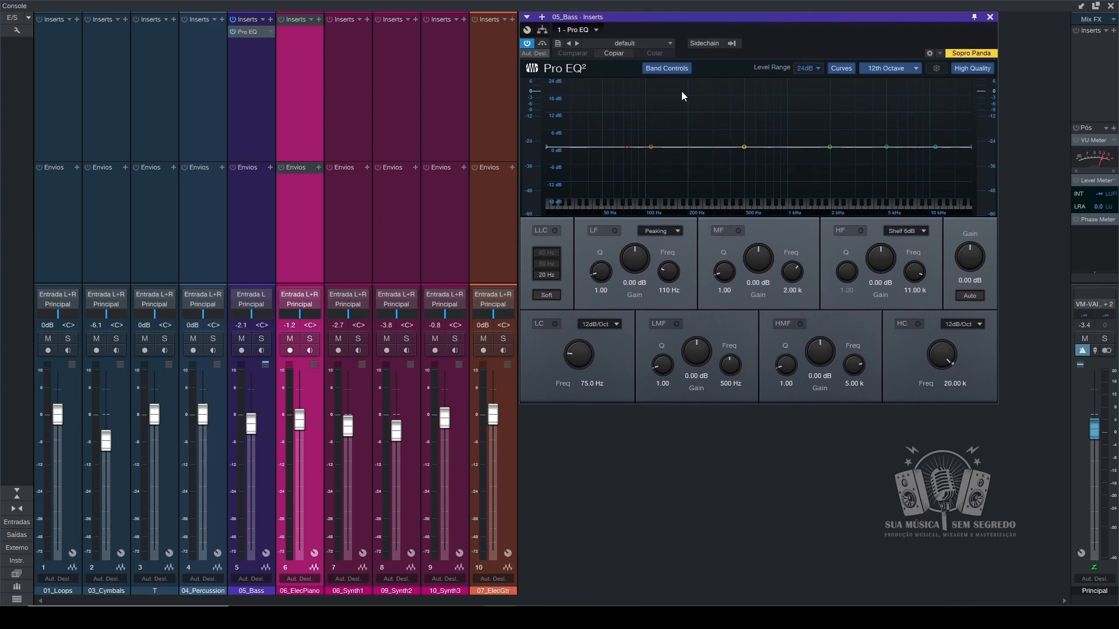
{"action": "left_click_drag", "start_coordinate": [675, 17], "coordinate": [672, 17]}
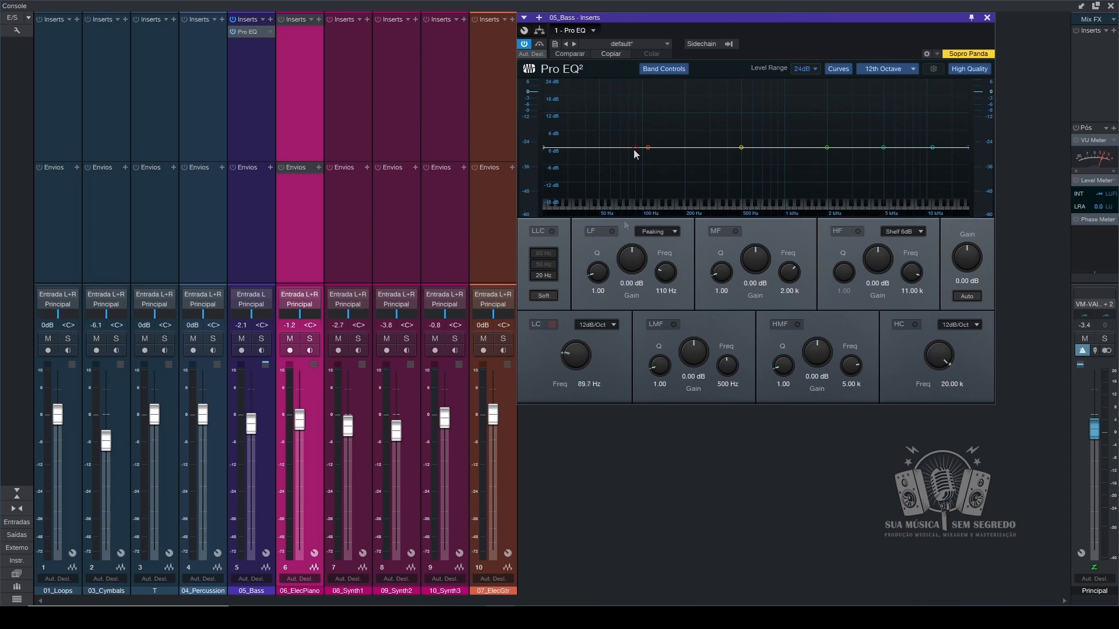
- Enable the low-cut filter in the bass EQ and lower its frequency to about 28 Hz
{"action": "left_click", "coordinate": [634, 149]}
{"action": "left_click_drag", "start_coordinate": [634, 149], "coordinate": [619, 204]}
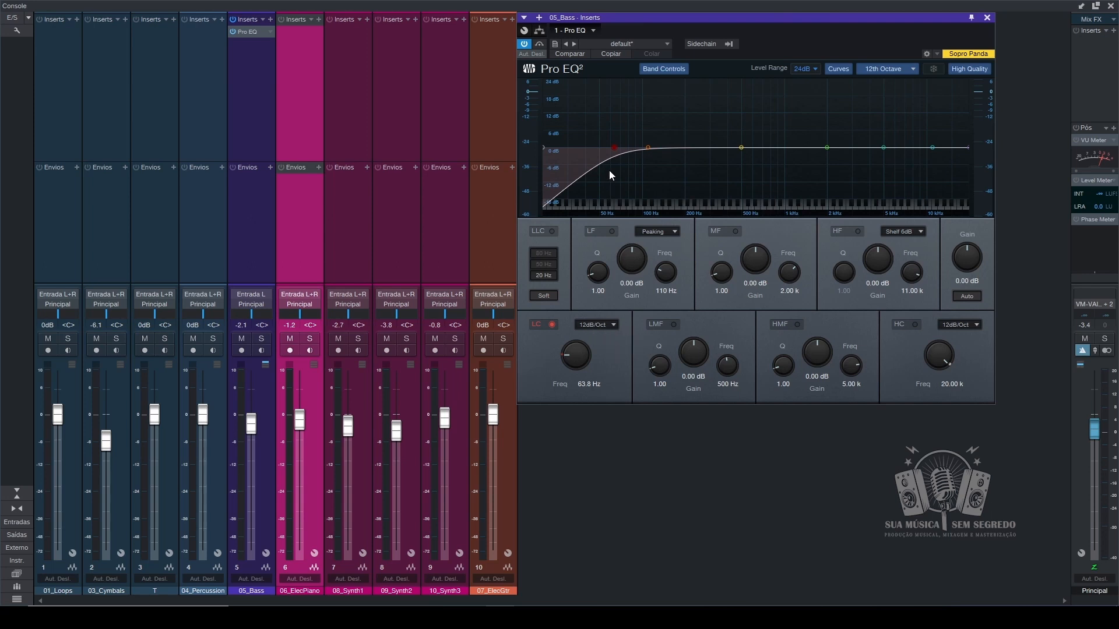
{"action": "left_click_drag", "start_coordinate": [614, 148], "coordinate": [564, 149]}
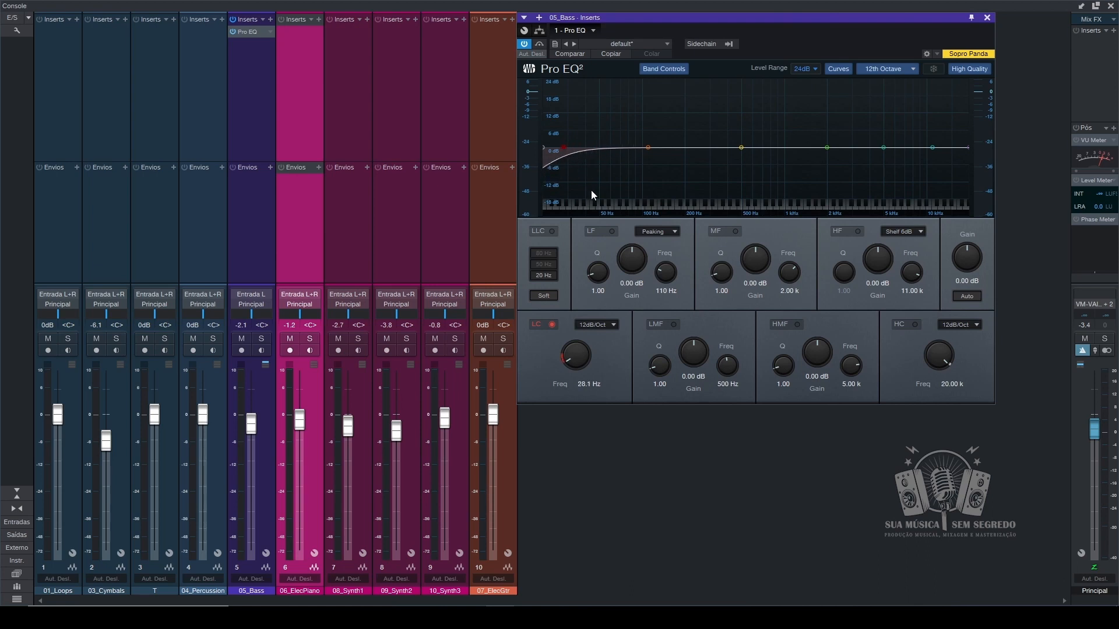
- Sweep the bass low-cut frequency up to about 251 Hz and back to about 151 Hz while auditioning the mix
{"action": "key", "text": "space"}
{"action": "left_click_drag", "start_coordinate": [567, 150], "coordinate": [700, 163]}
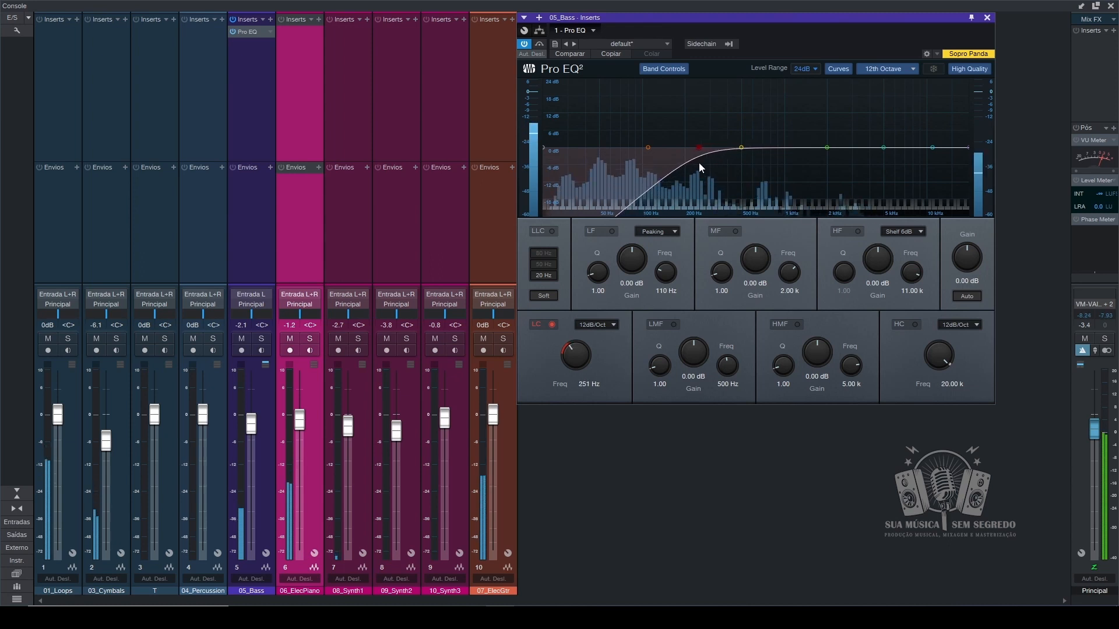
{"action": "key", "text": "space"}
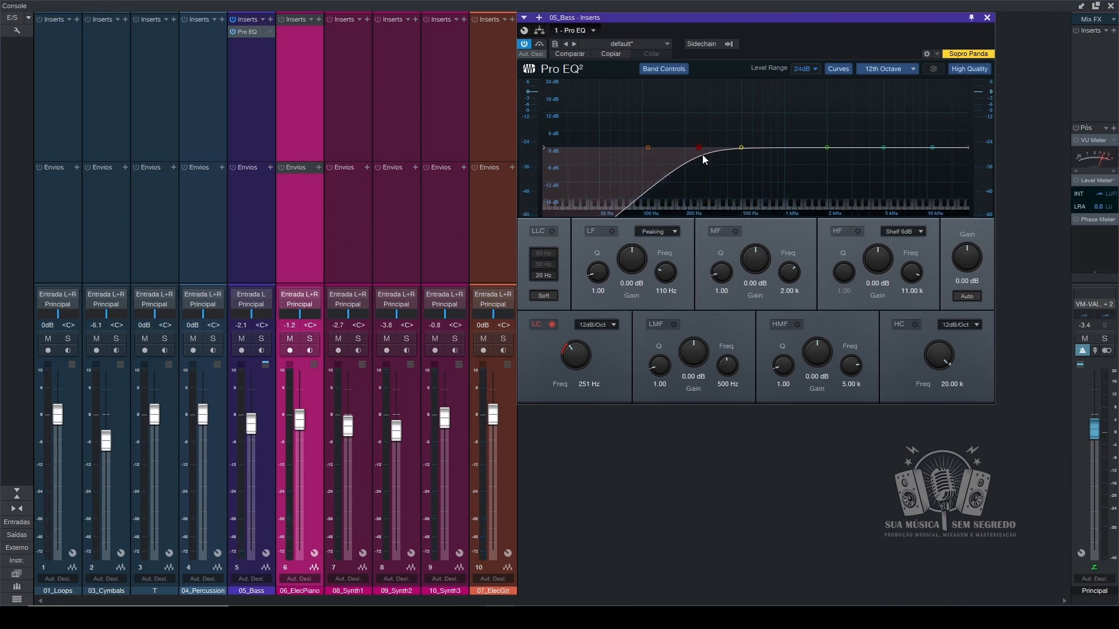
{"action": "left_click_drag", "start_coordinate": [696, 150], "coordinate": [703, 151]}
{"action": "left_click_drag", "start_coordinate": [702, 153], "coordinate": [668, 153]}
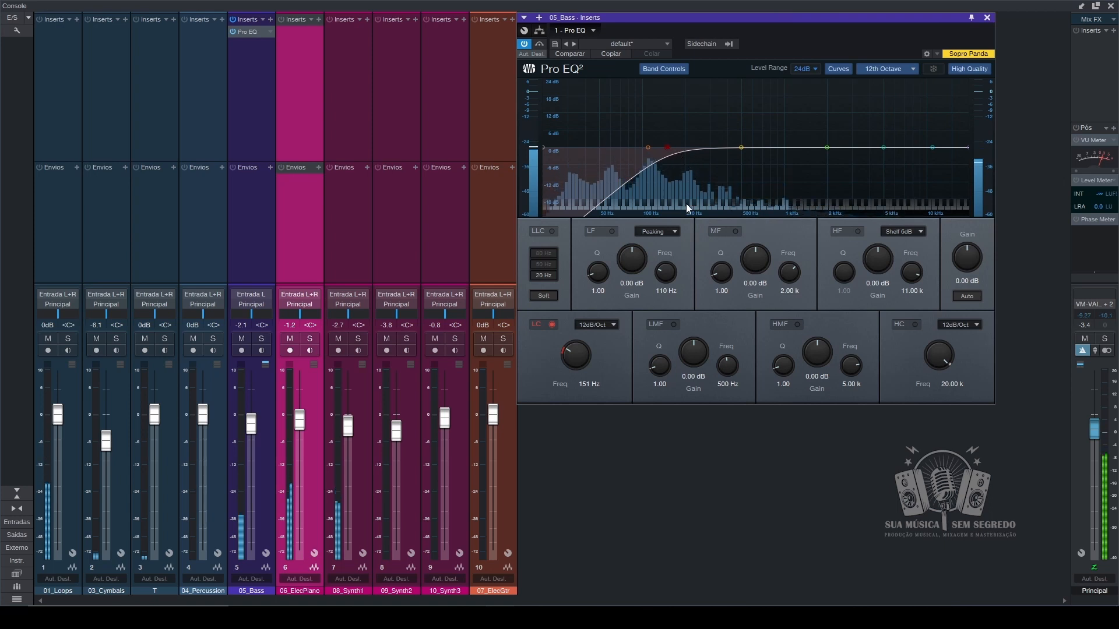
- Lower the bass low-cut frequency to 70.8 Hz and raise the 05_Bass fader to -1.3 dB while listening to the mix
{"action": "left_click_drag", "start_coordinate": [667, 149], "coordinate": [635, 153]}
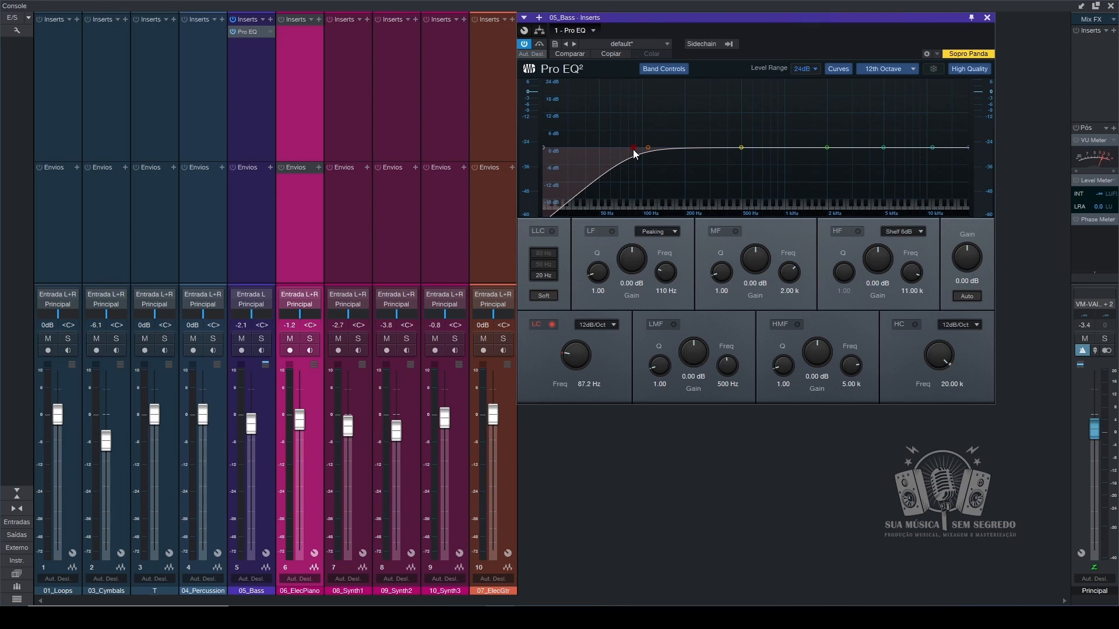
{"action": "mouse_move", "coordinate": [633, 151]}
{"action": "left_mouse_down"}
{"action": "mouse_move", "coordinate": [606, 150]}
{"action": "mouse_move", "coordinate": [615, 153]}
{"action": "left_mouse_up"}
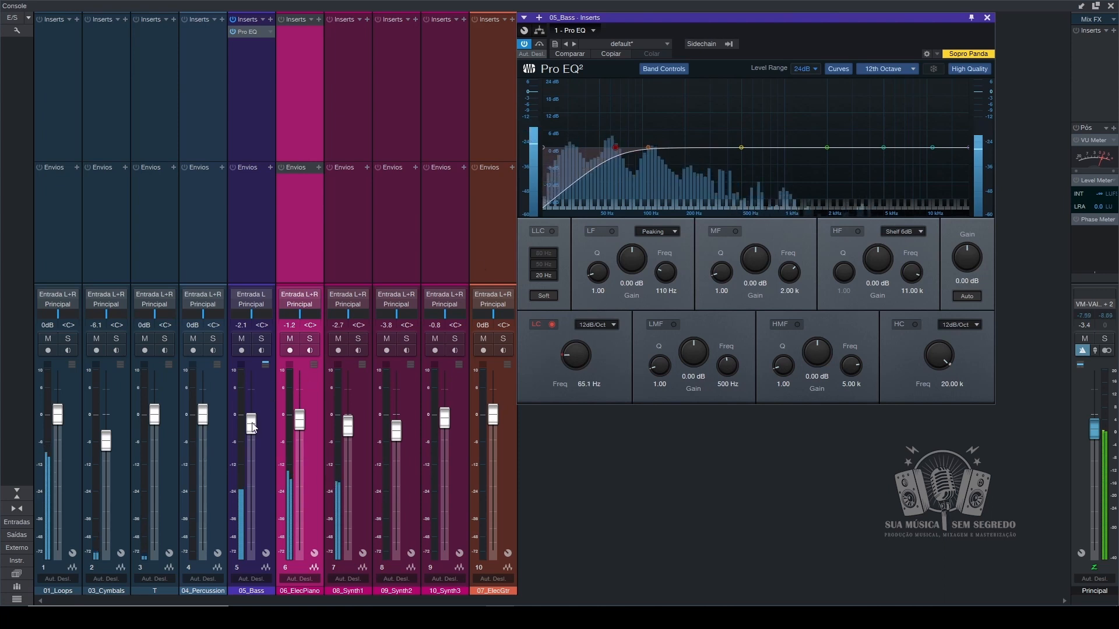
{"action": "left_click_drag", "start_coordinate": [252, 427], "coordinate": [254, 420]}
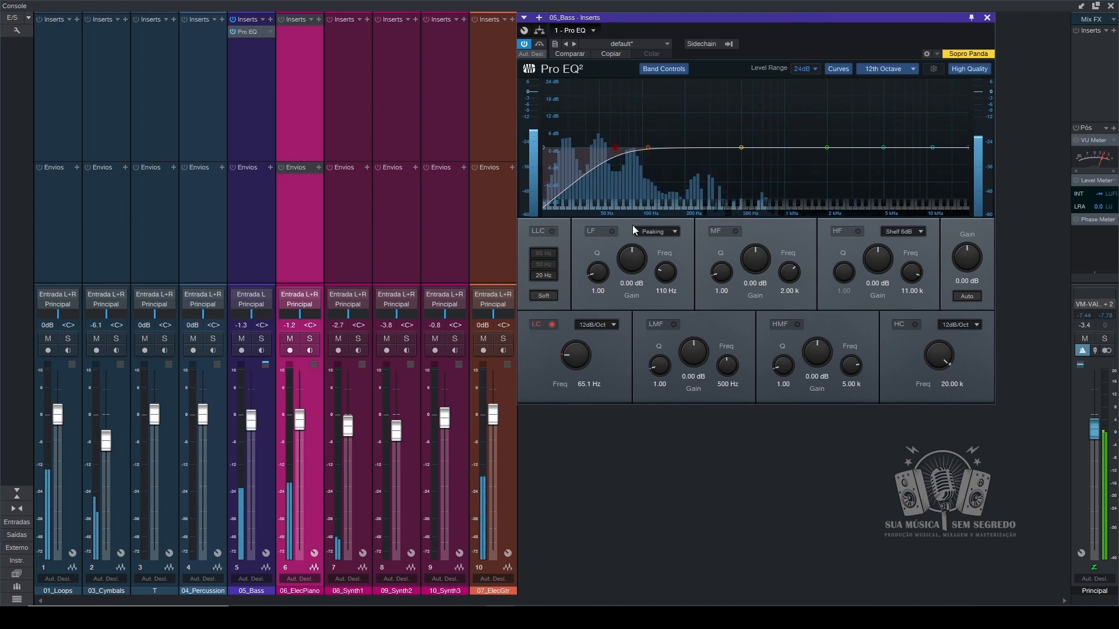
{"action": "left_click_drag", "start_coordinate": [617, 152], "coordinate": [626, 155]}
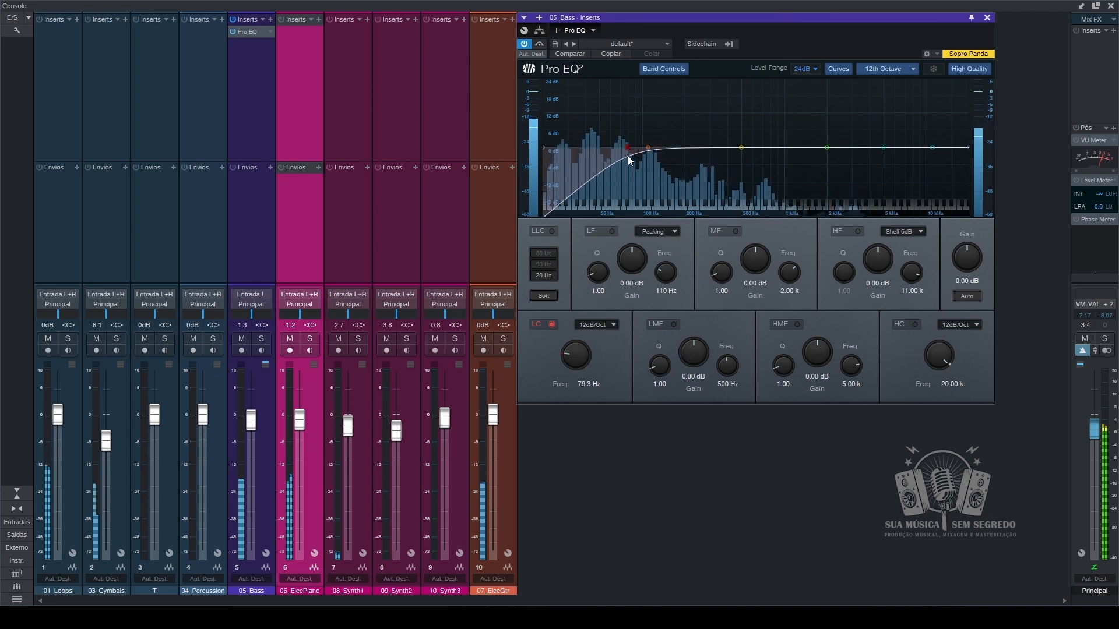
{"action": "left_click_drag", "start_coordinate": [626, 156], "coordinate": [620, 155]}
{"action": "key", "text": "space"}
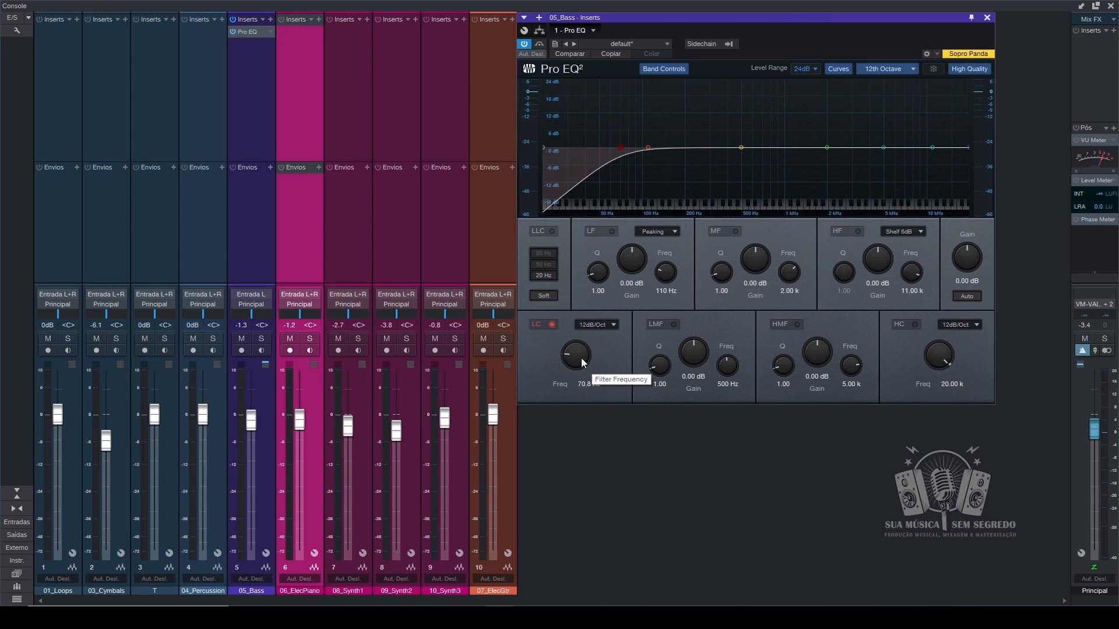
- Compare the soloed bass with the EQ bypassed and active, and set the EQ's output gain to 0.90 dB
{"action": "left_click", "coordinate": [262, 339]}
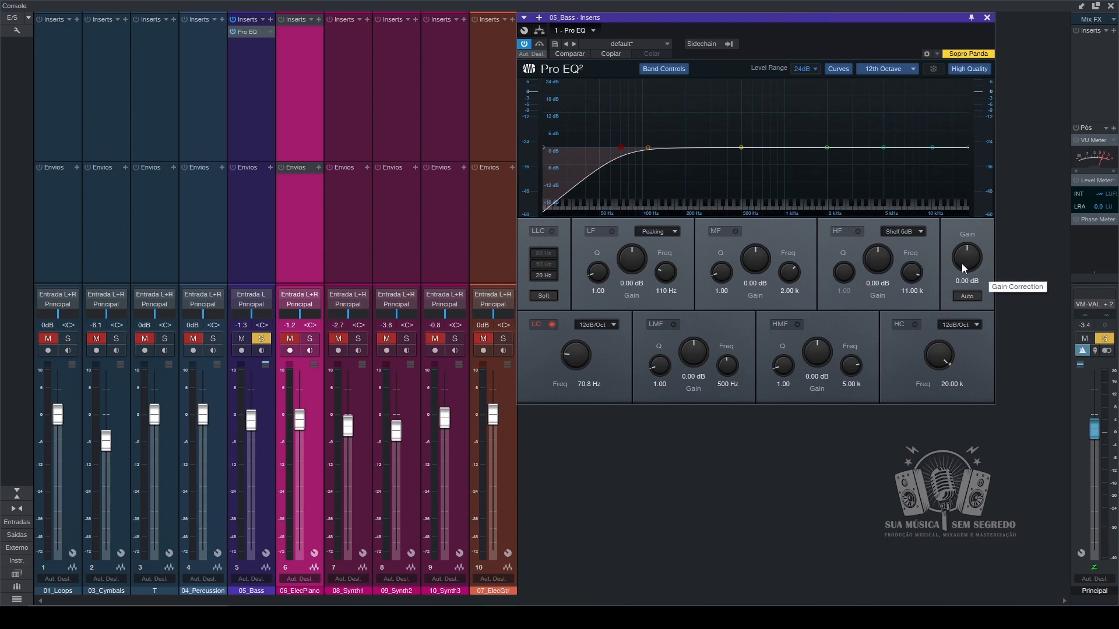
{"action": "key", "text": "space"}
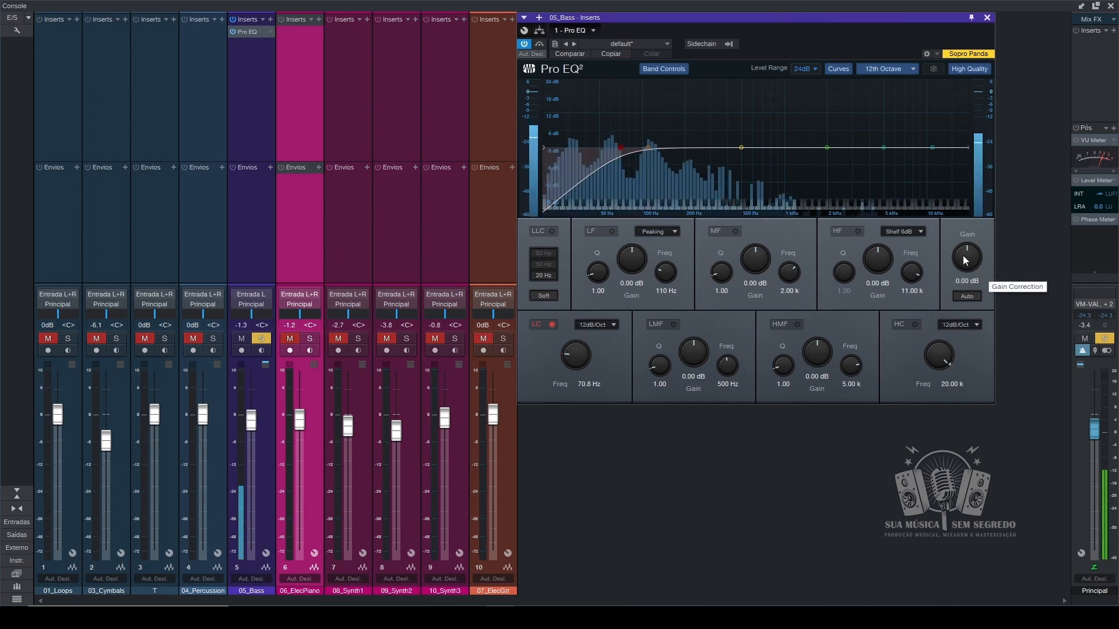
{"action": "left_click", "coordinate": [539, 44]}
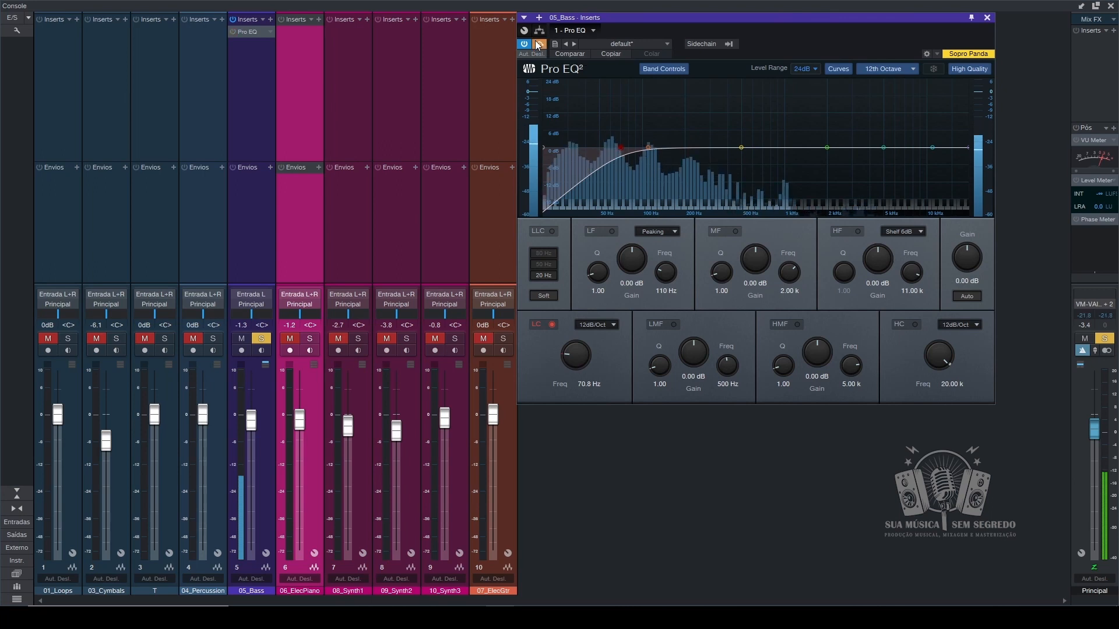
{"action": "left_click", "coordinate": [538, 44]}
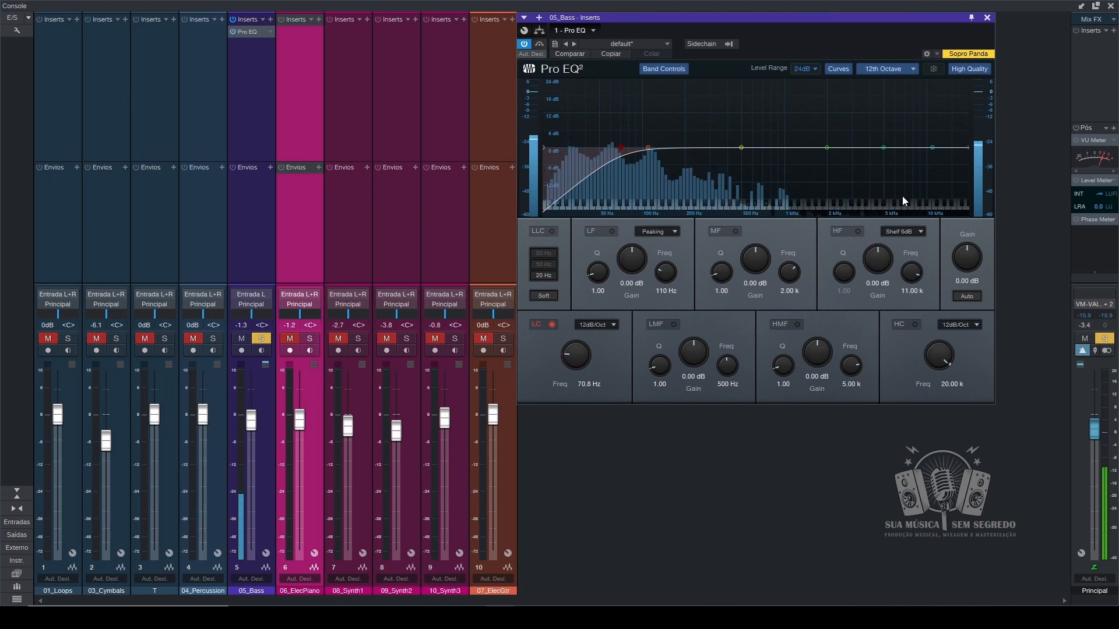
{"action": "left_click_drag", "start_coordinate": [968, 258], "coordinate": [968, 252]}
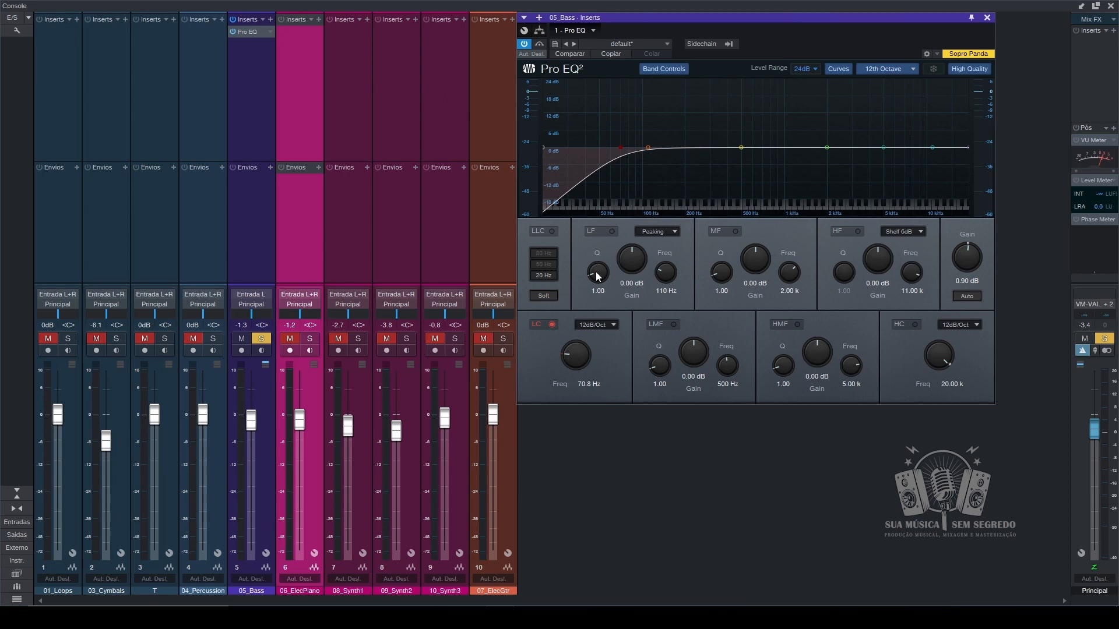
{"action": "left_click", "coordinate": [265, 338]}
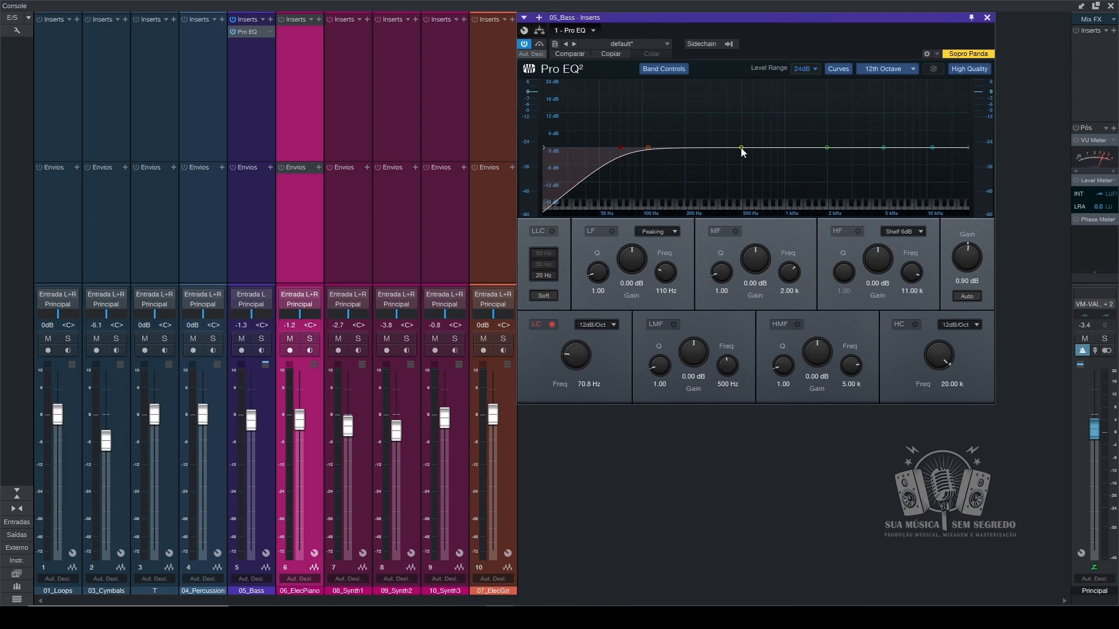
- Enable the LMF band of the bass EQ as a boost of about 11 dB at 422 Hz
{"action": "left_click_drag", "start_coordinate": [740, 148], "coordinate": [764, 91]}
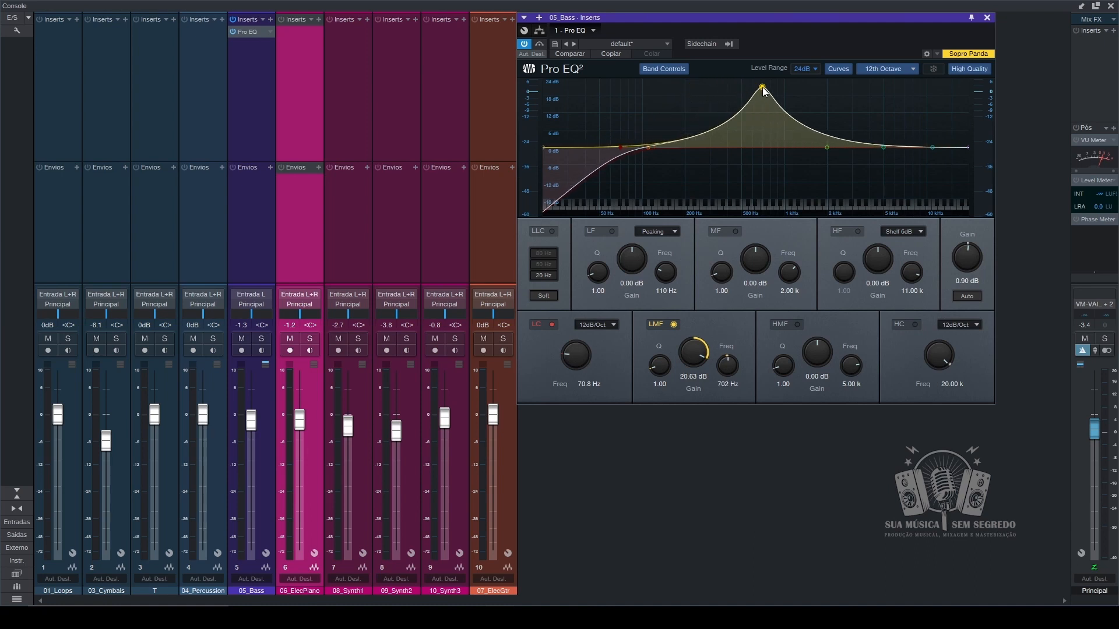
{"action": "left_click_drag", "start_coordinate": [764, 92], "coordinate": [733, 84]}
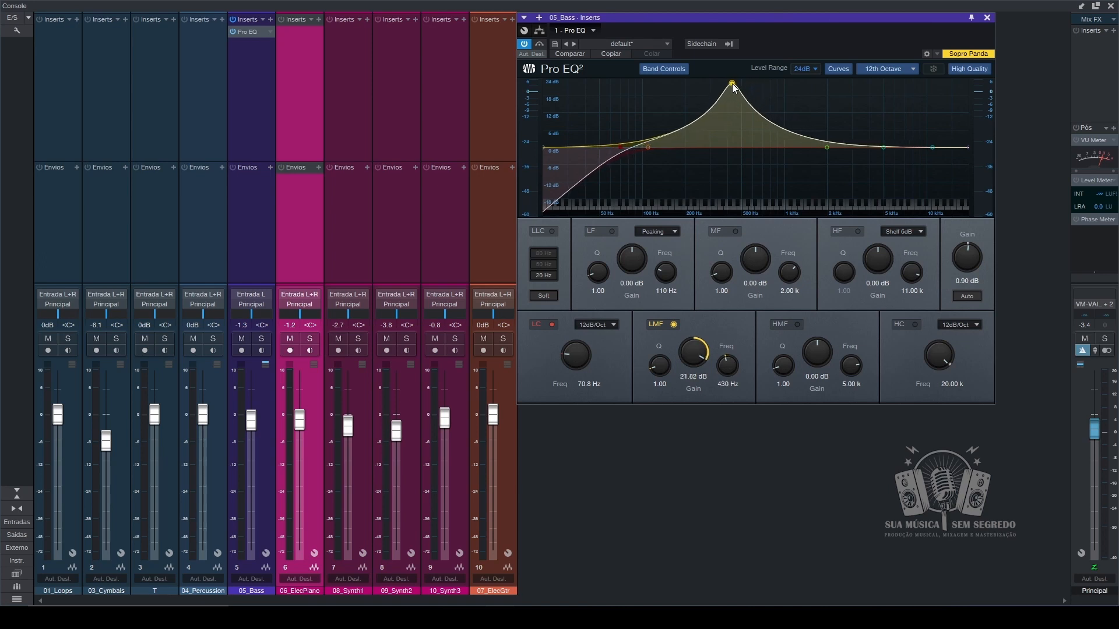
{"action": "left_click_drag", "start_coordinate": [733, 85], "coordinate": [728, 82]}
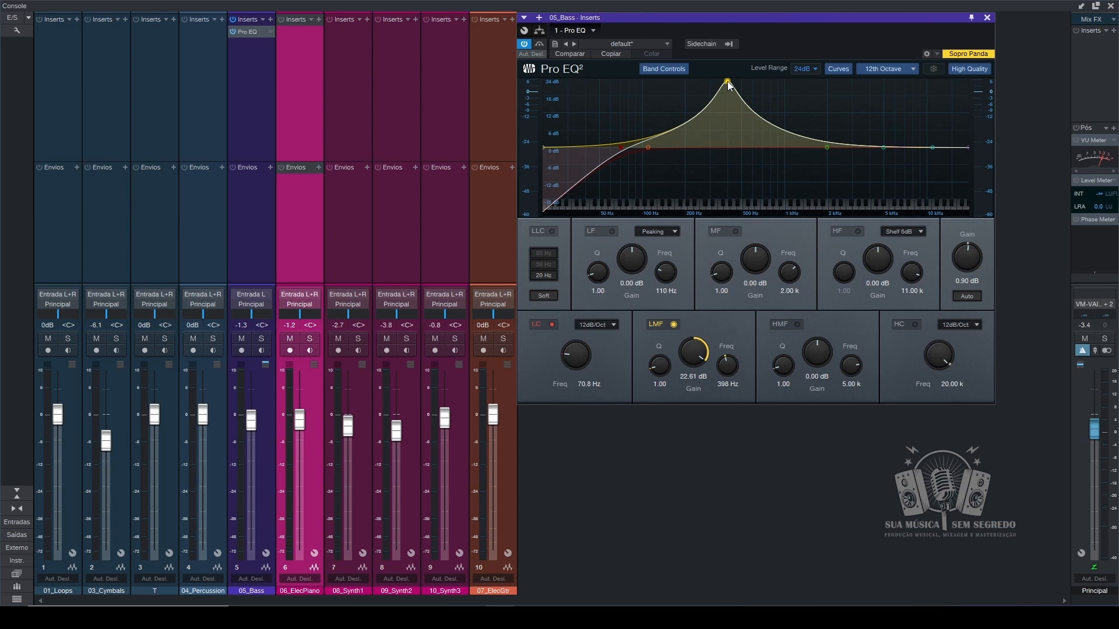
{"action": "left_click_drag", "start_coordinate": [729, 84], "coordinate": [733, 116]}
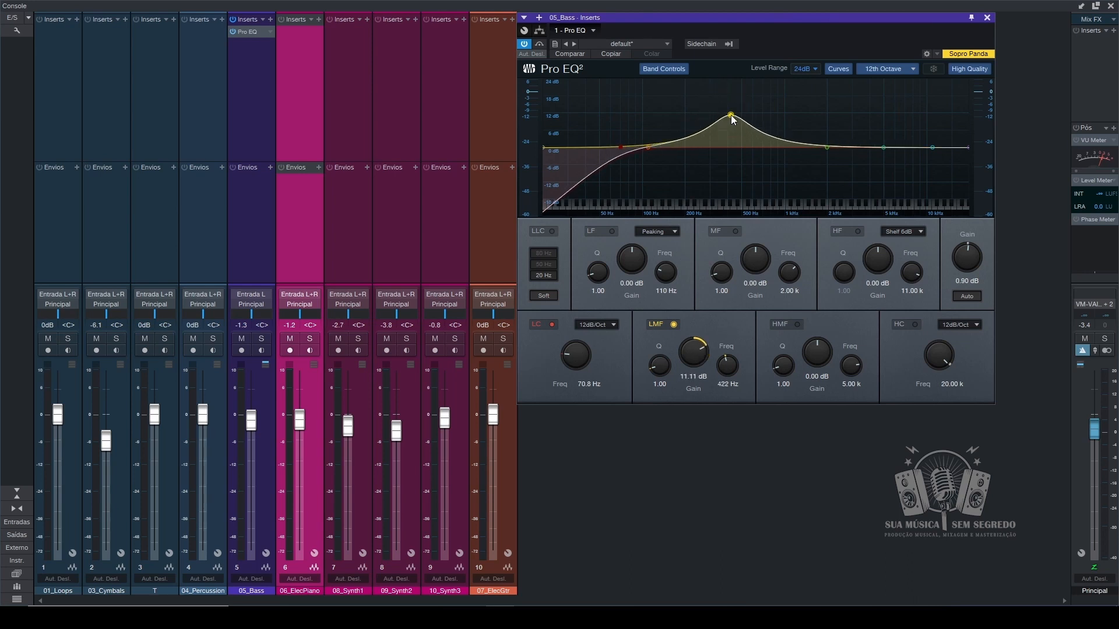
- Widen the LMF band's curve to a Q of 0.10 and narrow it to a Q of 1.90
{"action": "scroll", "coordinate": [733, 118], "scroll_direction": "down", "scroll_amount": 3}
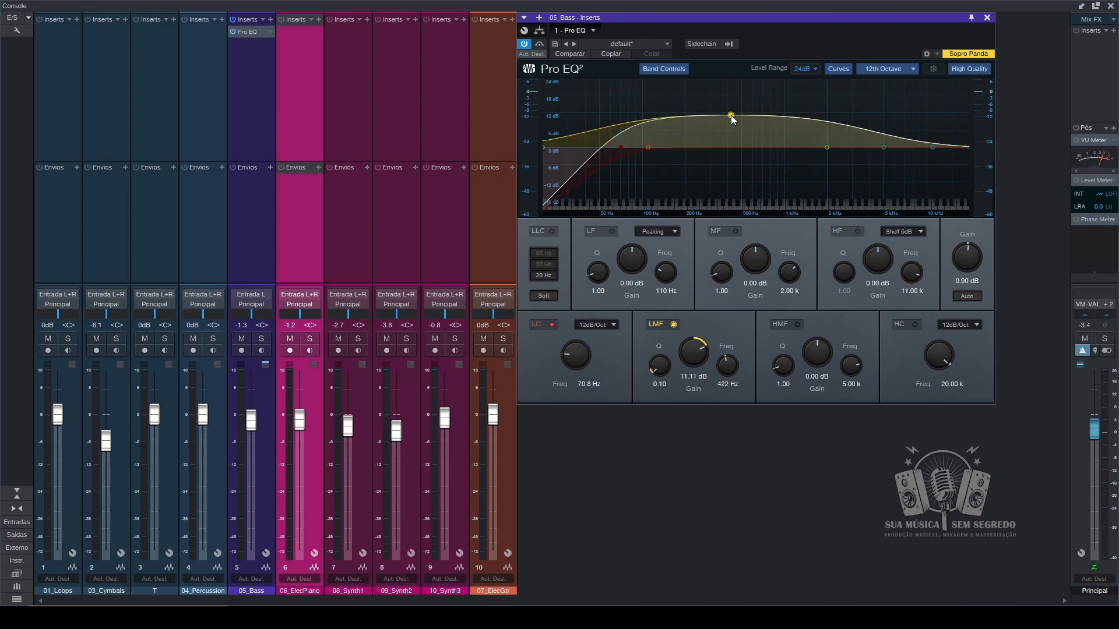
{"action": "scroll", "coordinate": [732, 119], "scroll_direction": "up", "scroll_amount": 3}
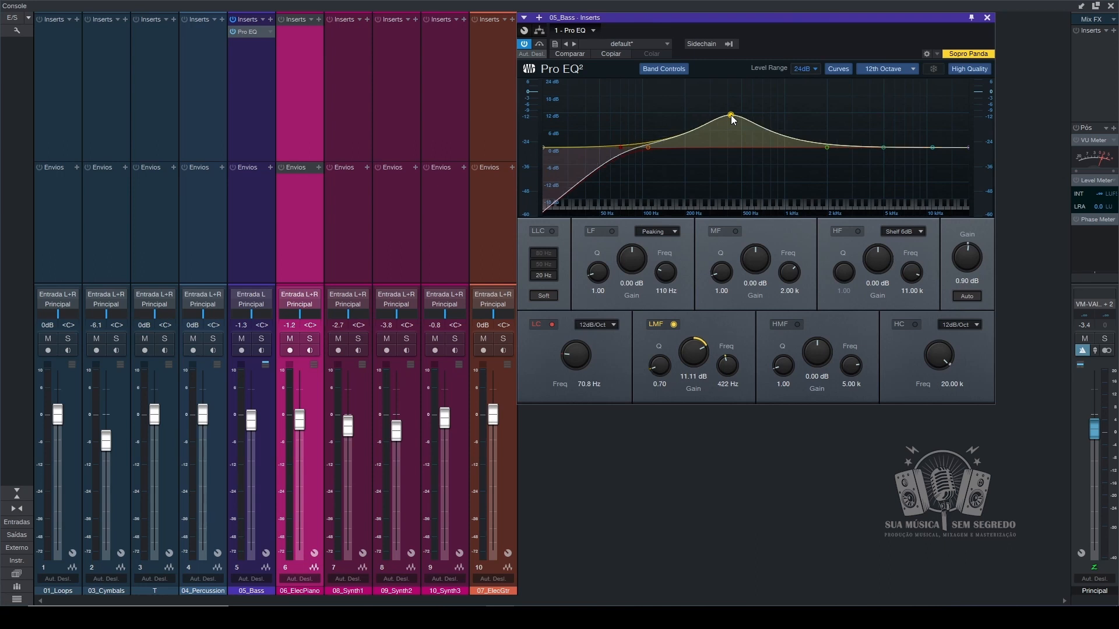
{"action": "scroll", "coordinate": [733, 118], "scroll_direction": "up", "scroll_amount": 3}
{"action": "scroll", "coordinate": [733, 118], "scroll_direction": "up", "scroll_amount": 3}
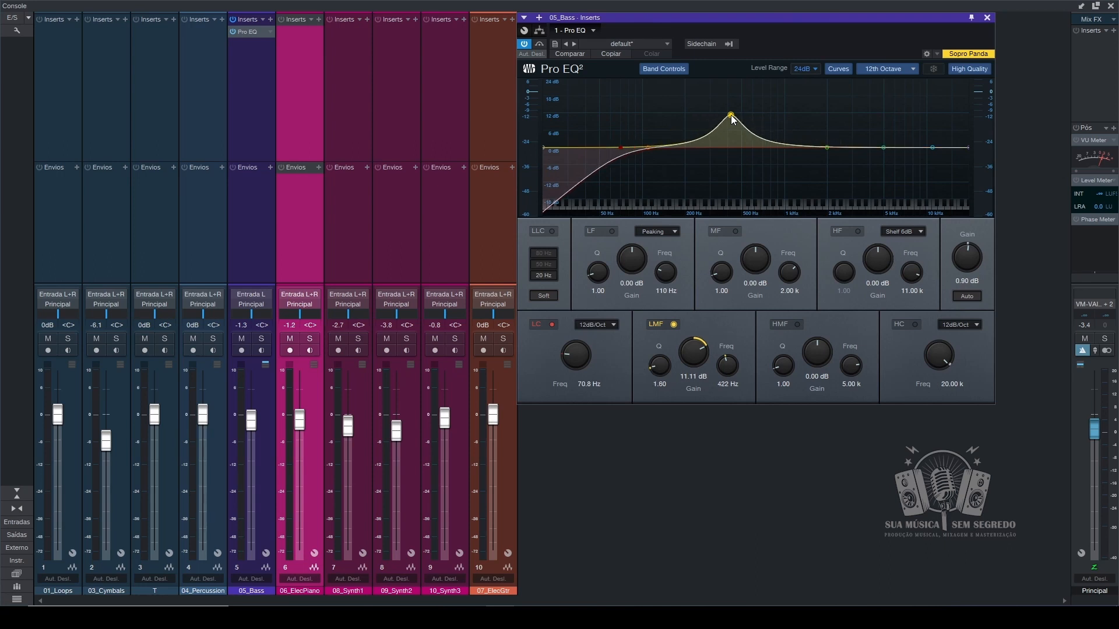
{"action": "scroll", "coordinate": [732, 118], "scroll_direction": "up", "scroll_amount": 2}
{"action": "scroll", "coordinate": [732, 118], "scroll_direction": "up", "scroll_amount": 3}
- Turn the LMF band into a cut of about 4.2 dB at 286 Hz and narrow its Q to 3.40
{"action": "left_click_drag", "start_coordinate": [733, 118], "coordinate": [708, 164]}
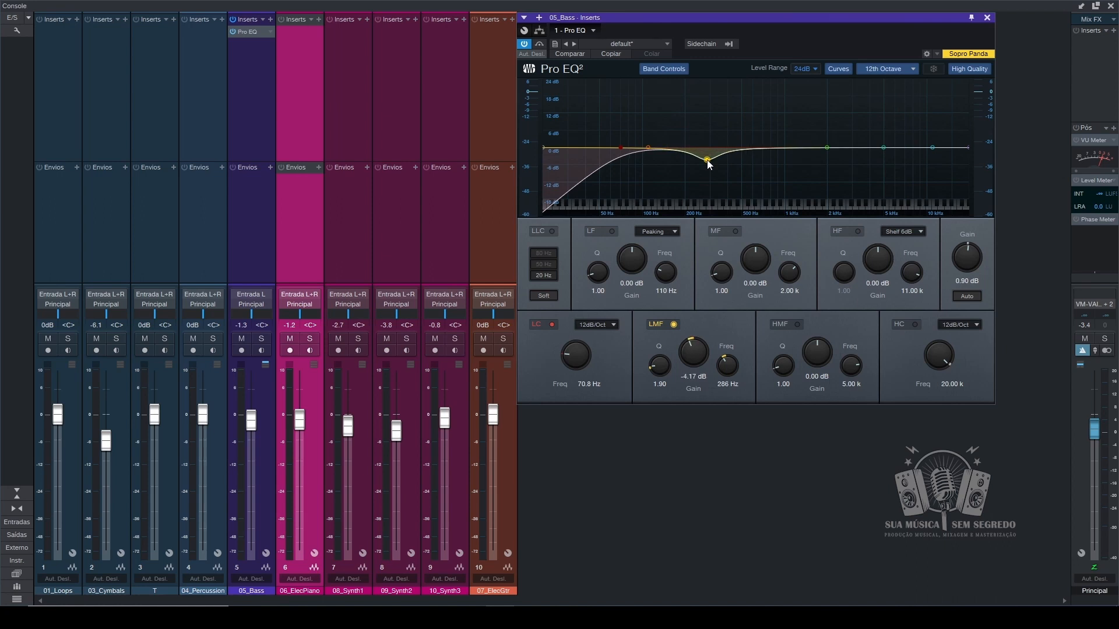
{"action": "scroll", "coordinate": [709, 164], "scroll_direction": "up", "scroll_amount": 3}
{"action": "scroll", "coordinate": [707, 160], "scroll_direction": "up", "scroll_amount": 2}
{"action": "scroll", "coordinate": [708, 160], "scroll_direction": "up", "scroll_amount": 2}
- Move the LMF band to 112 Hz as a 2.58 dB cut with a Q of 3.10
{"action": "left_click_drag", "start_coordinate": [707, 160], "coordinate": [654, 103]}
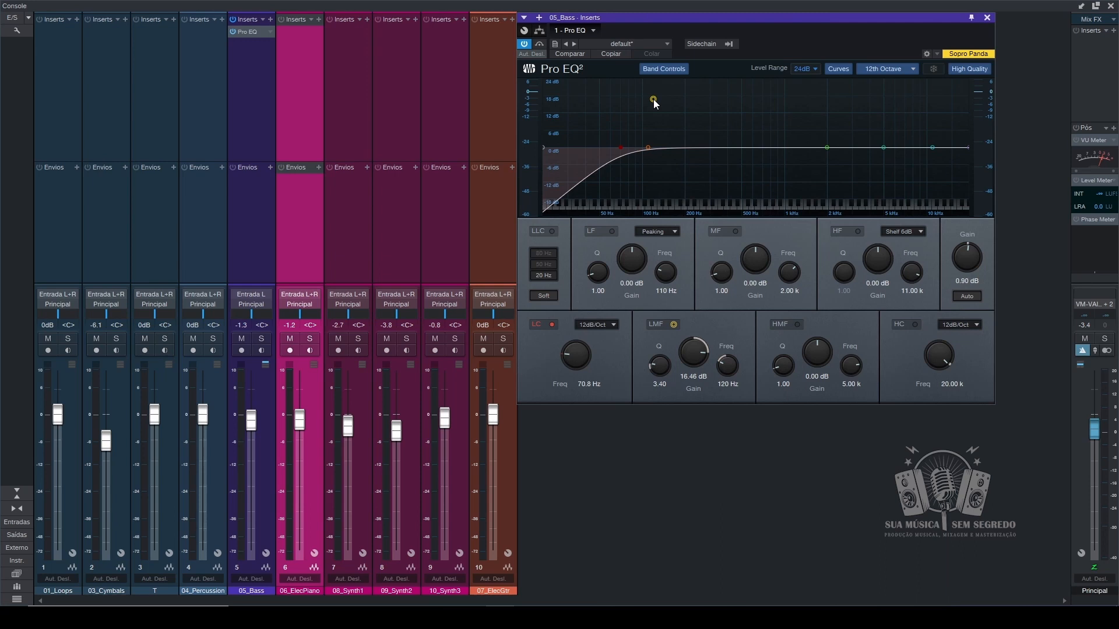
{"action": "left_click", "coordinate": [653, 99]}
{"action": "left_click_drag", "start_coordinate": [653, 101], "coordinate": [660, 145]}
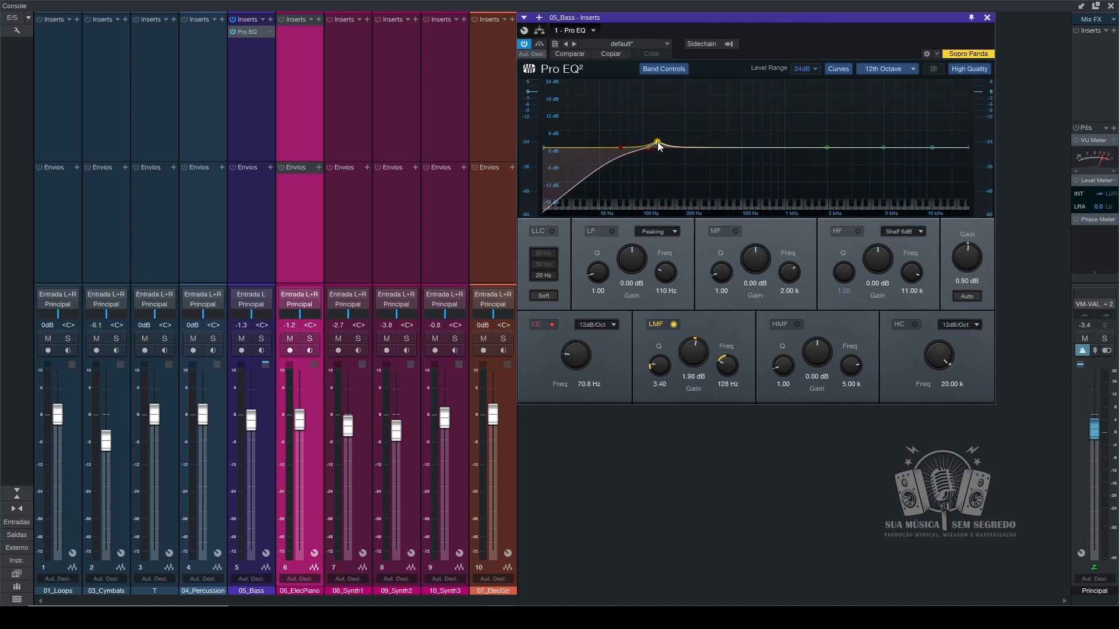
{"action": "mouse_move", "coordinate": [658, 147]}
{"action": "left_mouse_down"}
{"action": "mouse_move", "coordinate": [657, 162]}
{"action": "mouse_move", "coordinate": [650, 156]}
{"action": "left_mouse_up"}
{"action": "scroll", "coordinate": [650, 156], "scroll_direction": "down", "scroll_amount": 1}
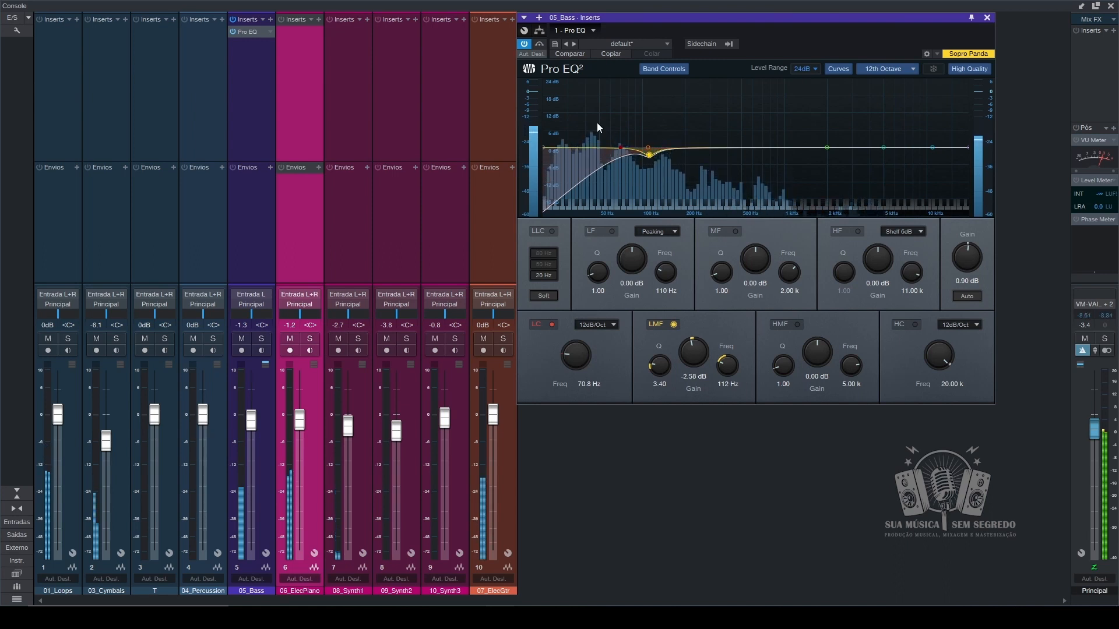
- Compare the full mix with the 05_Bass EQ bypassed and active by toggling its bypass during playback
{"action": "key", "text": "space"}
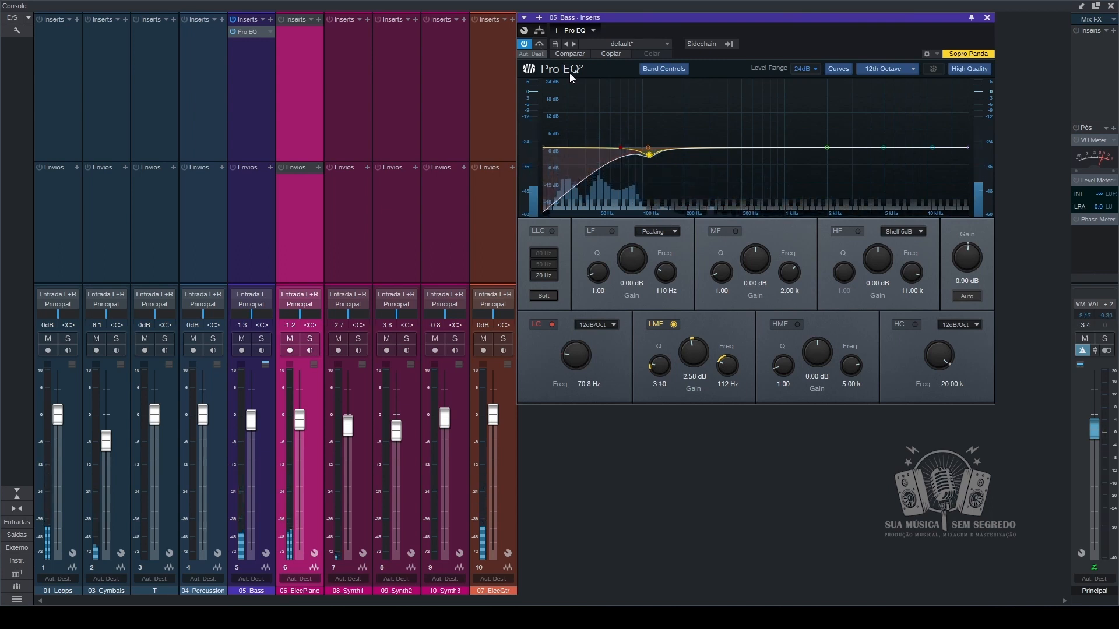
{"action": "left_click", "coordinate": [541, 44]}
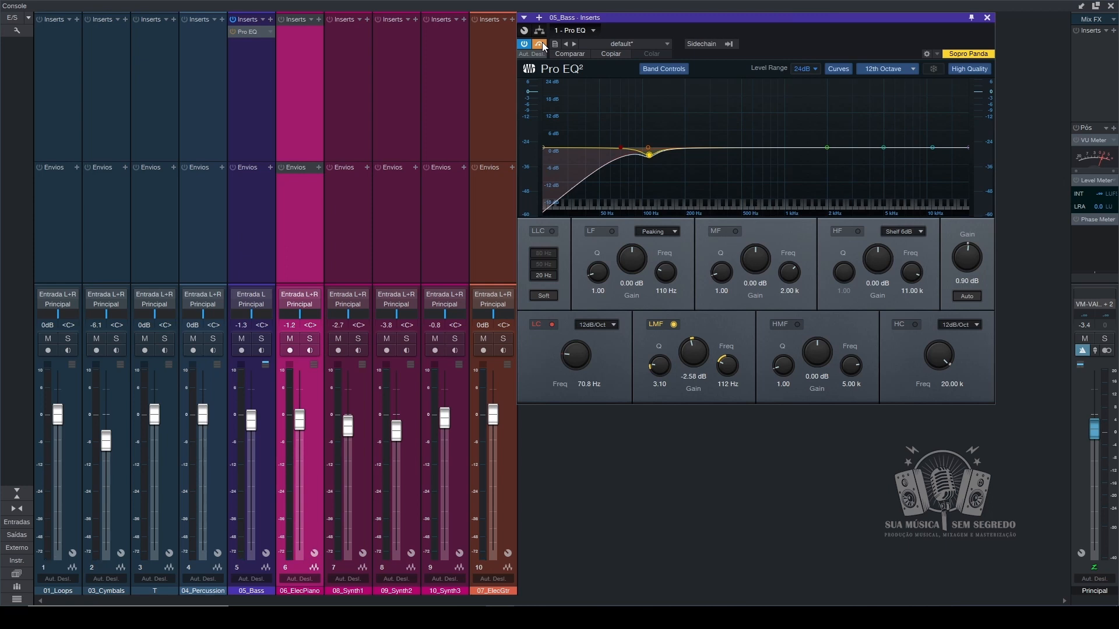
{"action": "key", "text": "space"}
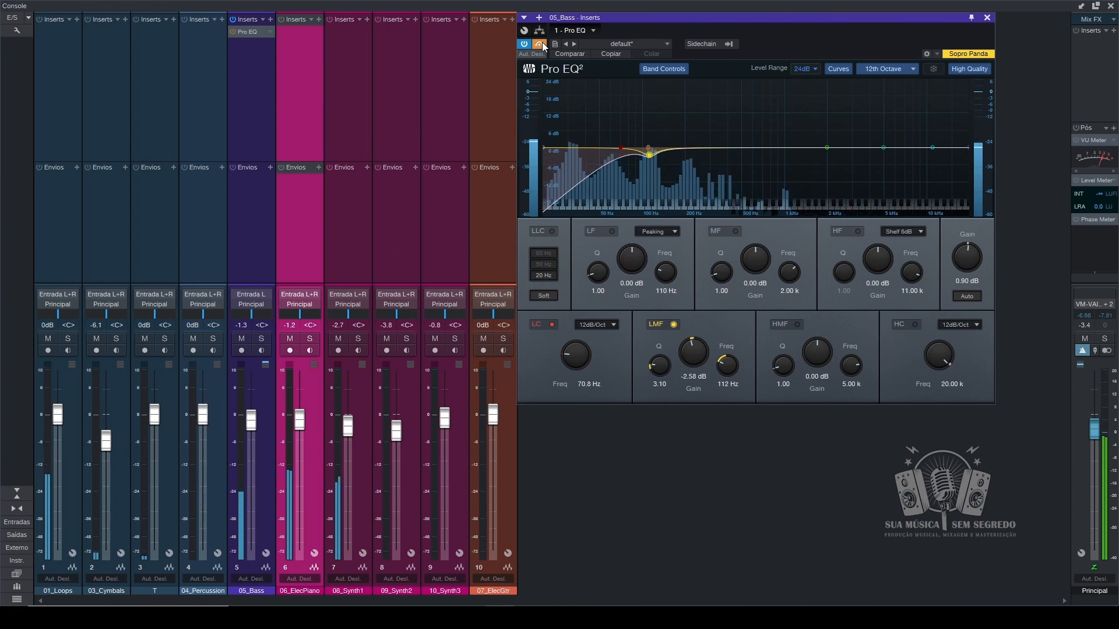
{"action": "left_click", "coordinate": [542, 44]}
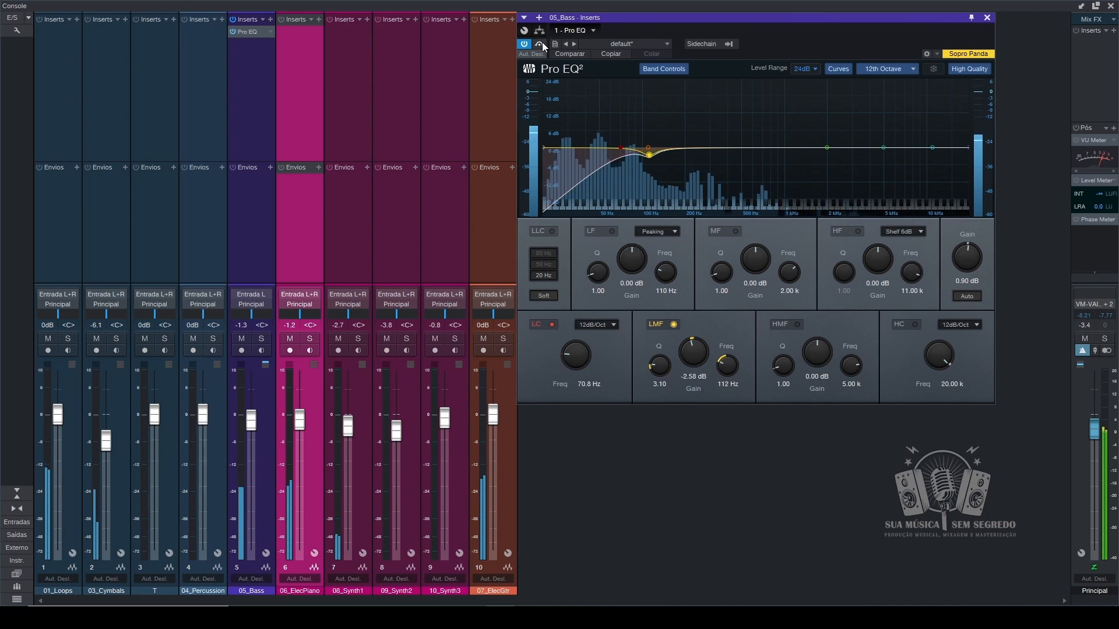
{"action": "left_click", "coordinate": [542, 43]}
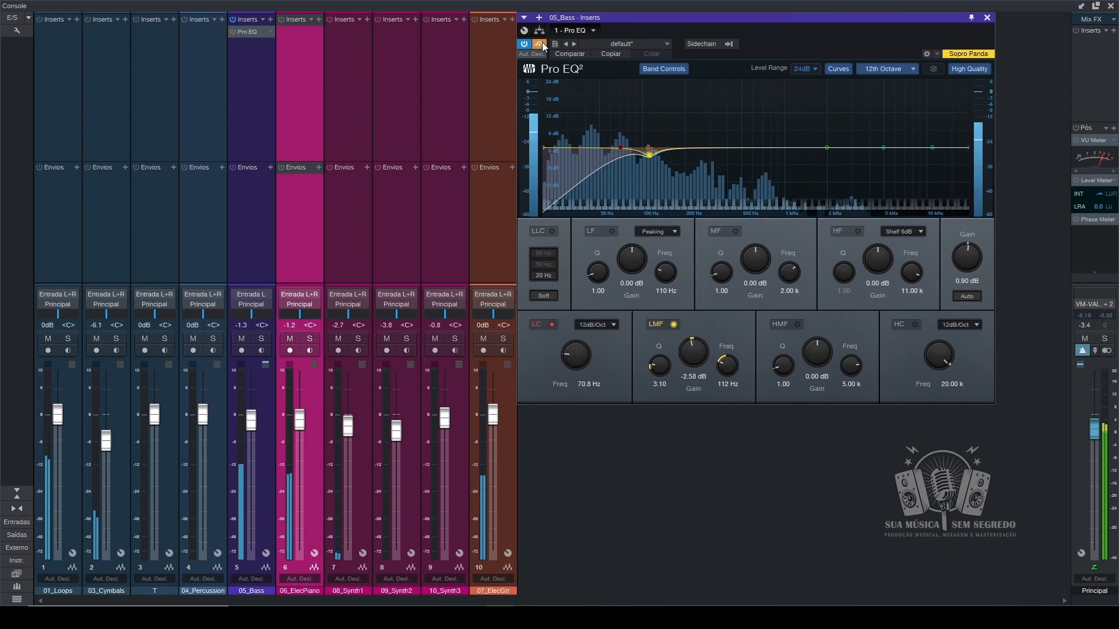
{"action": "left_click", "coordinate": [542, 43]}
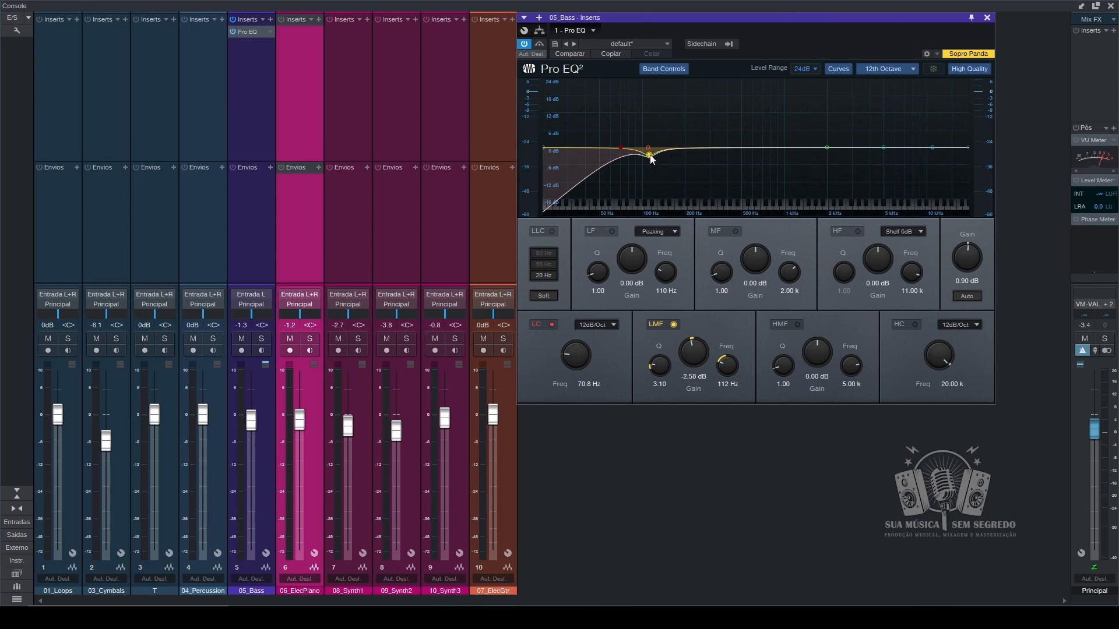
- Close the bass EQ and insert a Pro EQ on the 01_Loops channel
{"action": "left_click", "coordinate": [987, 18]}
{"action": "left_click", "coordinate": [77, 19]}
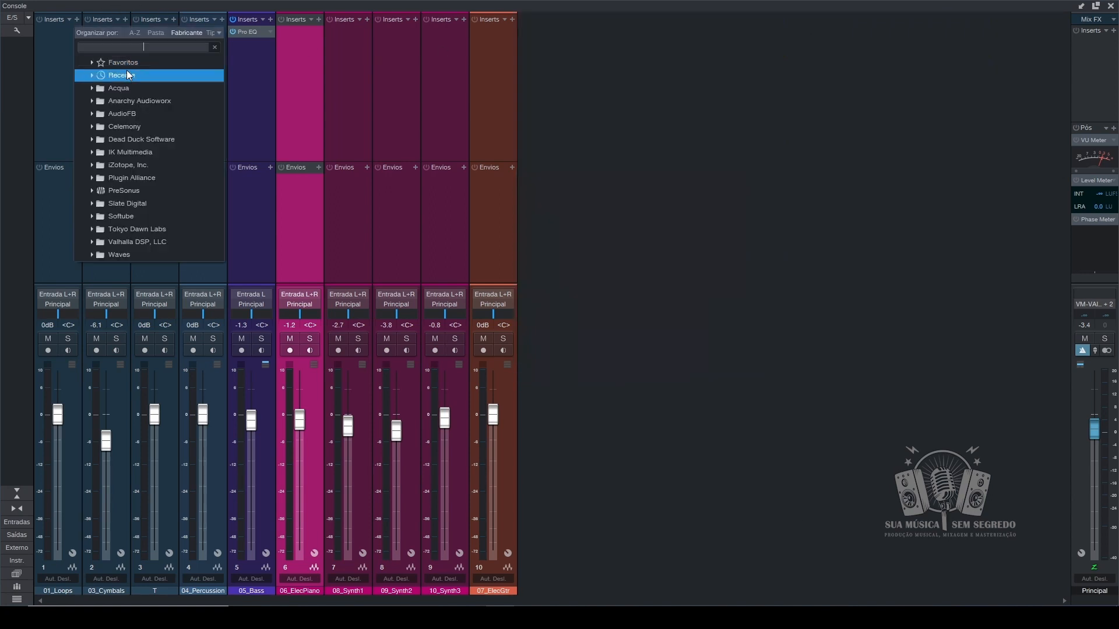
{"action": "type", "text": "pro"}
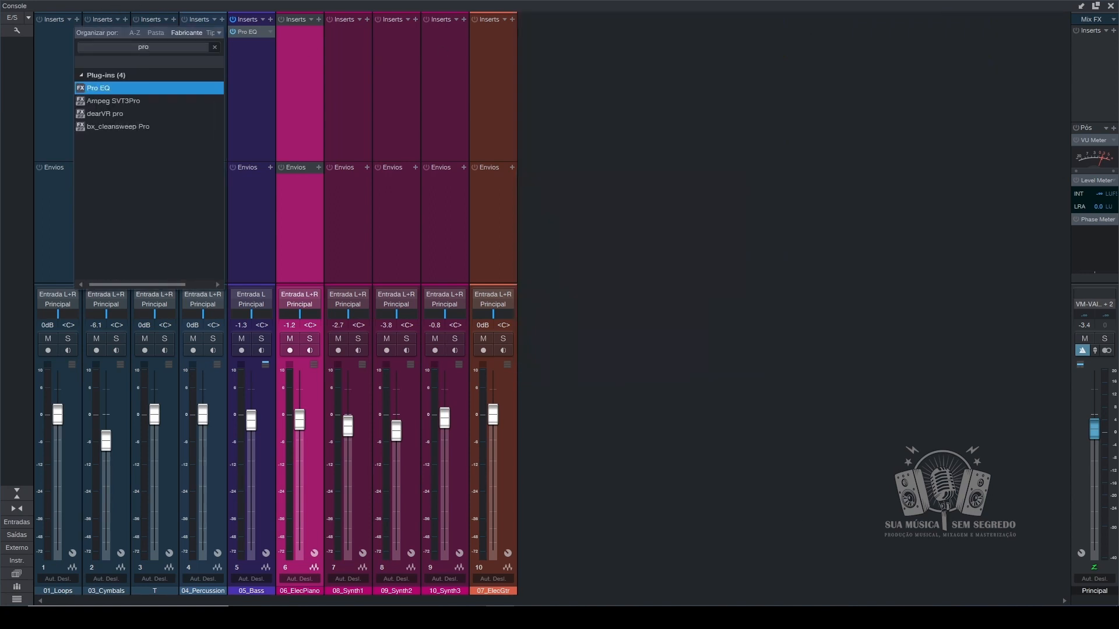
{"action": "double_click", "coordinate": [98, 88]}
{"action": "left_click_drag", "start_coordinate": [633, 15], "coordinate": [637, 25]}
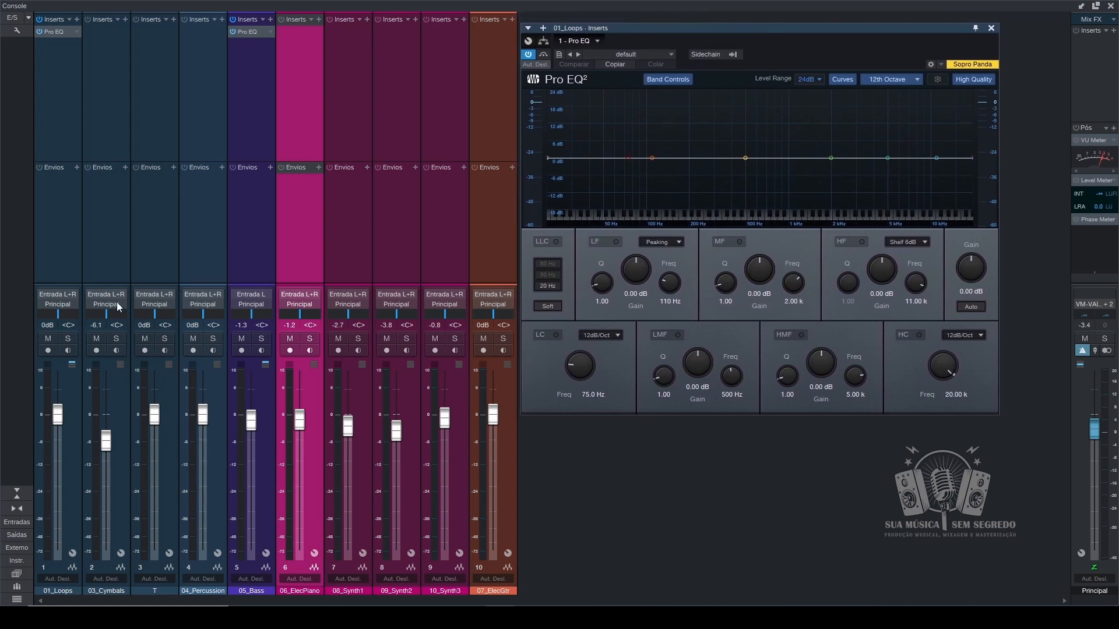
- Solo 01_Loops and enable the low cut in its EQ at about 28 Hz
{"action": "left_click", "coordinate": [68, 340]}
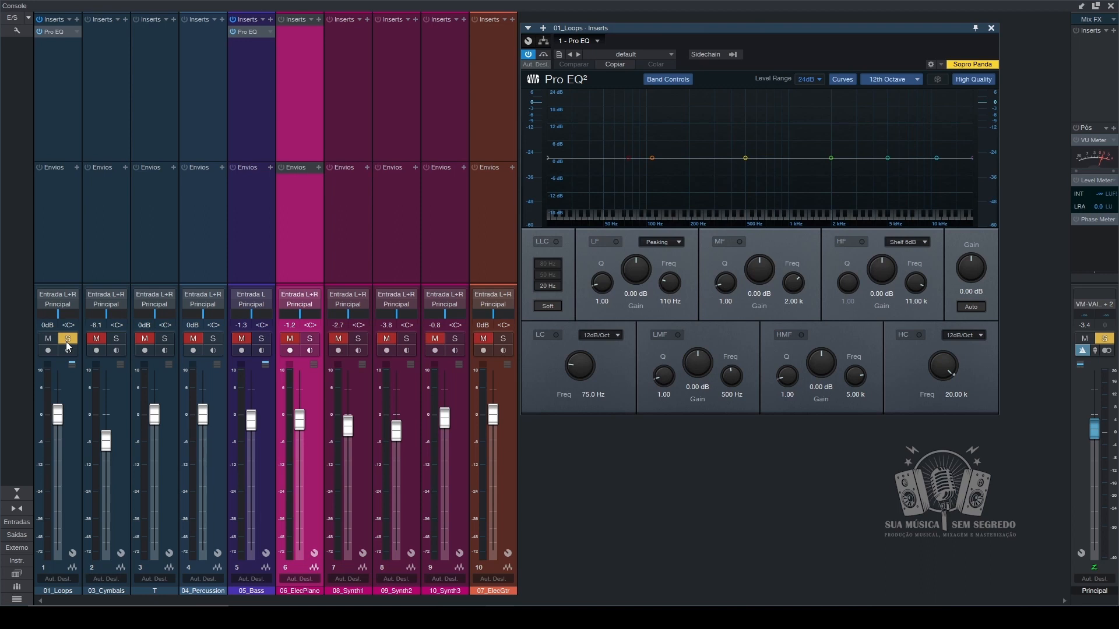
{"action": "key", "text": "space"}
{"action": "left_click", "coordinate": [554, 337]}
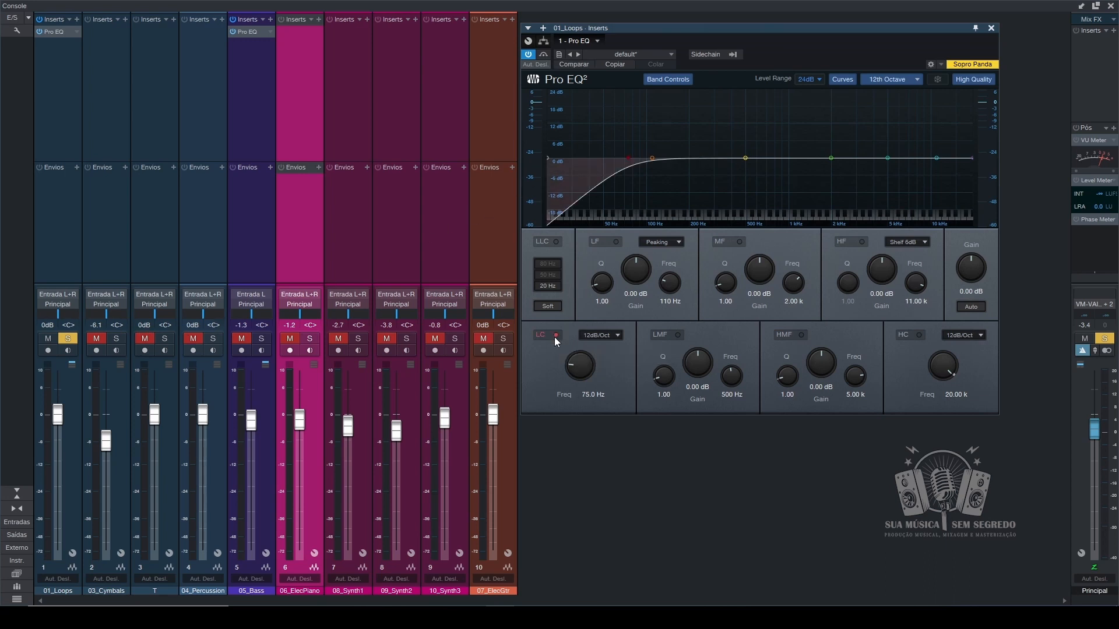
{"action": "left_click", "coordinate": [609, 337]}
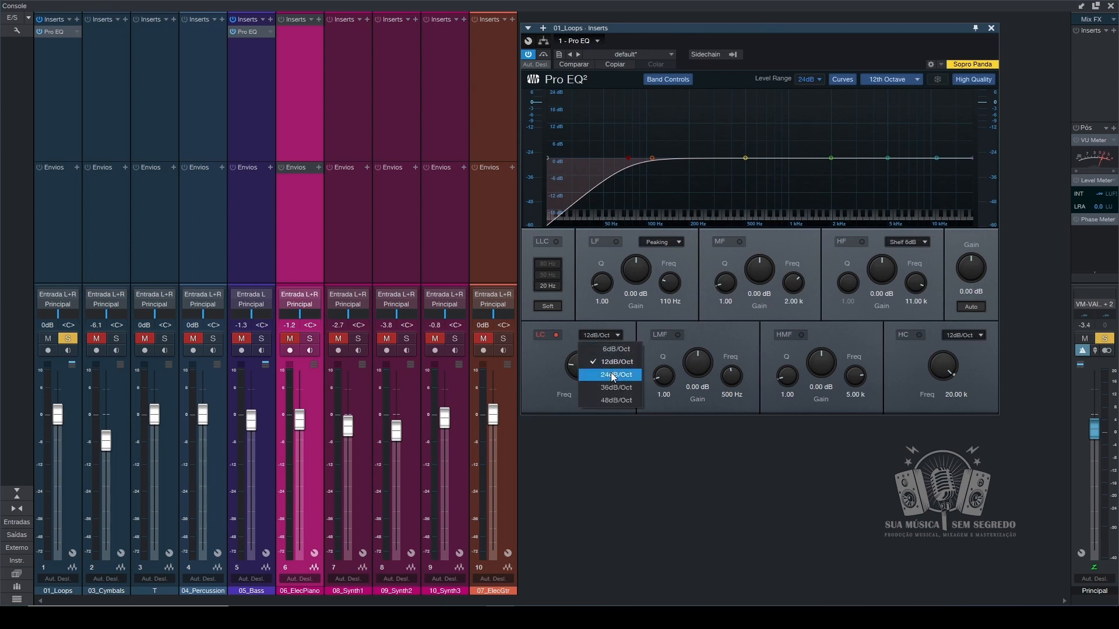
{"action": "left_click", "coordinate": [555, 363]}
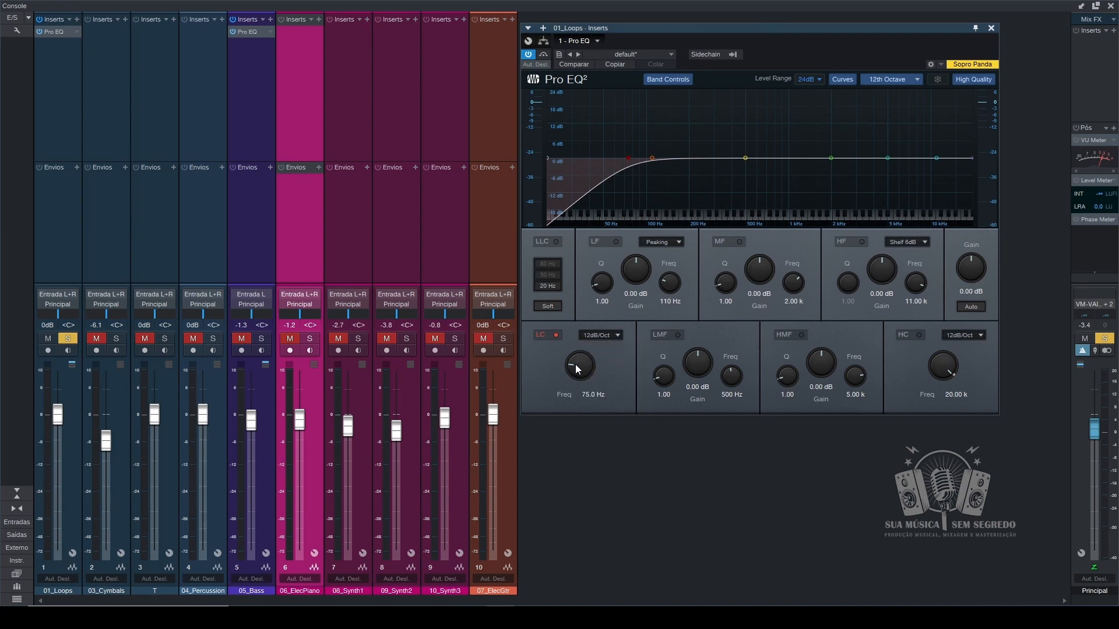
{"action": "left_click_drag", "start_coordinate": [582, 371], "coordinate": [581, 382]}
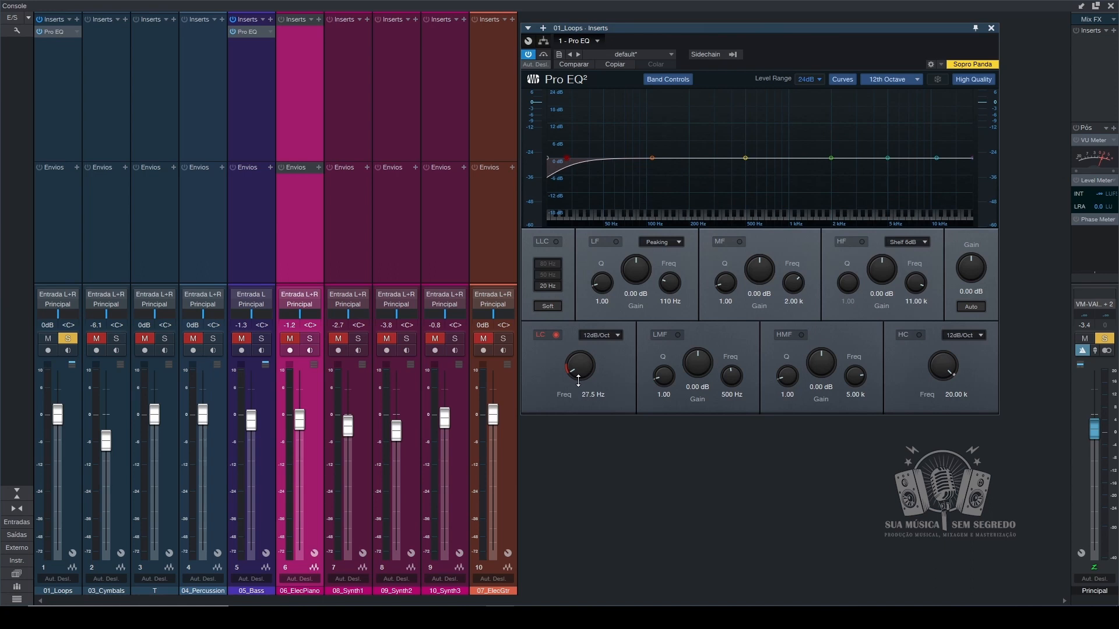
- Set the loops' low cut to 30 Hz with a 24dB/Oct slope
{"action": "left_click", "coordinate": [607, 336]}
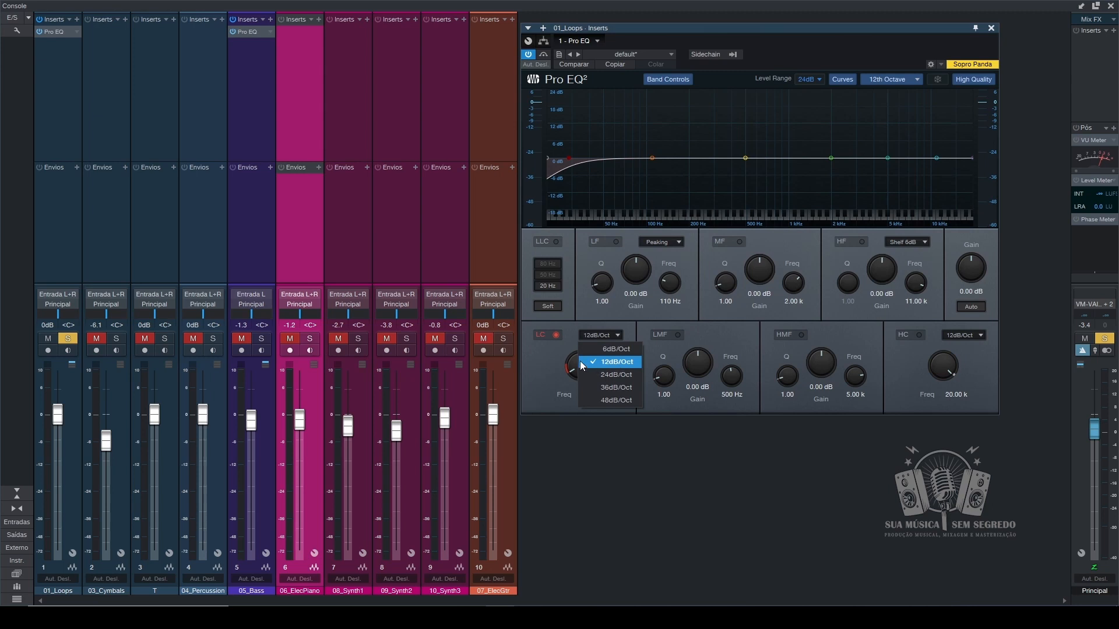
{"action": "left_click", "coordinate": [551, 352]}
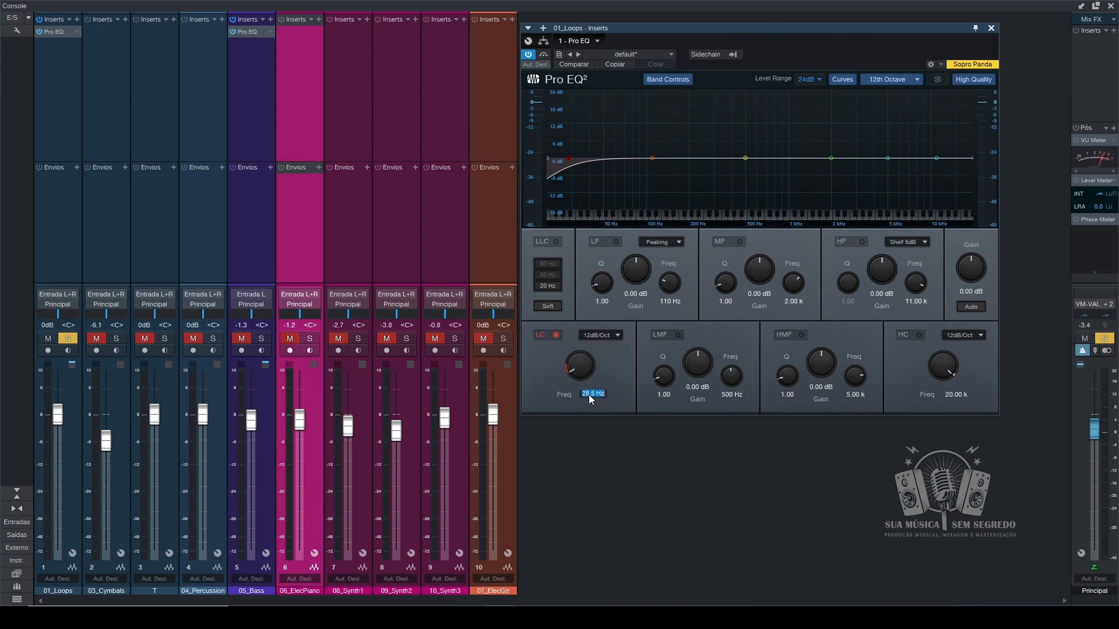
{"action": "type", "text": "0"}
{"action": "key", "text": "Return"}
{"action": "left_click", "coordinate": [600, 337]}
{"action": "left_click", "coordinate": [607, 376]}
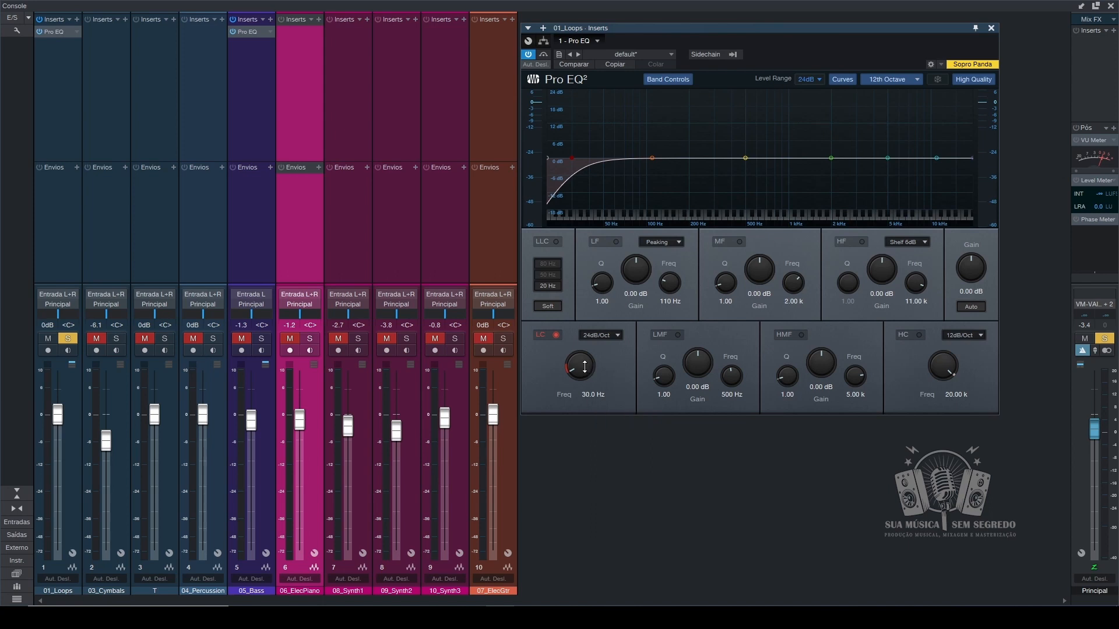
- Lower the loops' low cut to 20 Hz, then unsolo 01_Loops and readjust the cutoff against the full mix
{"action": "left_click_drag", "start_coordinate": [585, 366], "coordinate": [587, 385]}
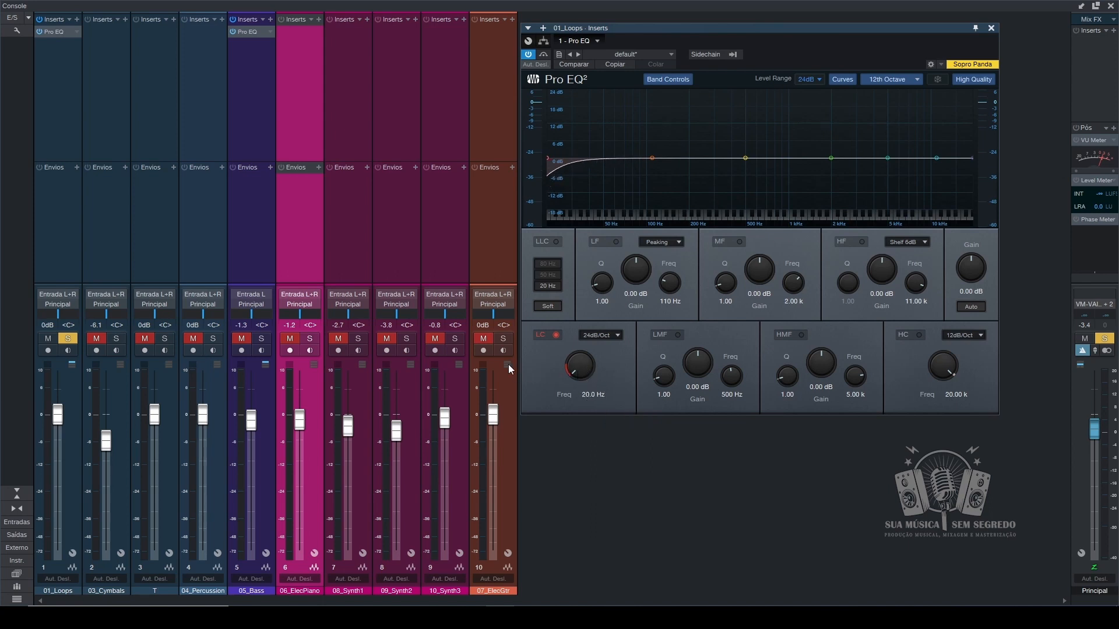
{"action": "left_click", "coordinate": [71, 339]}
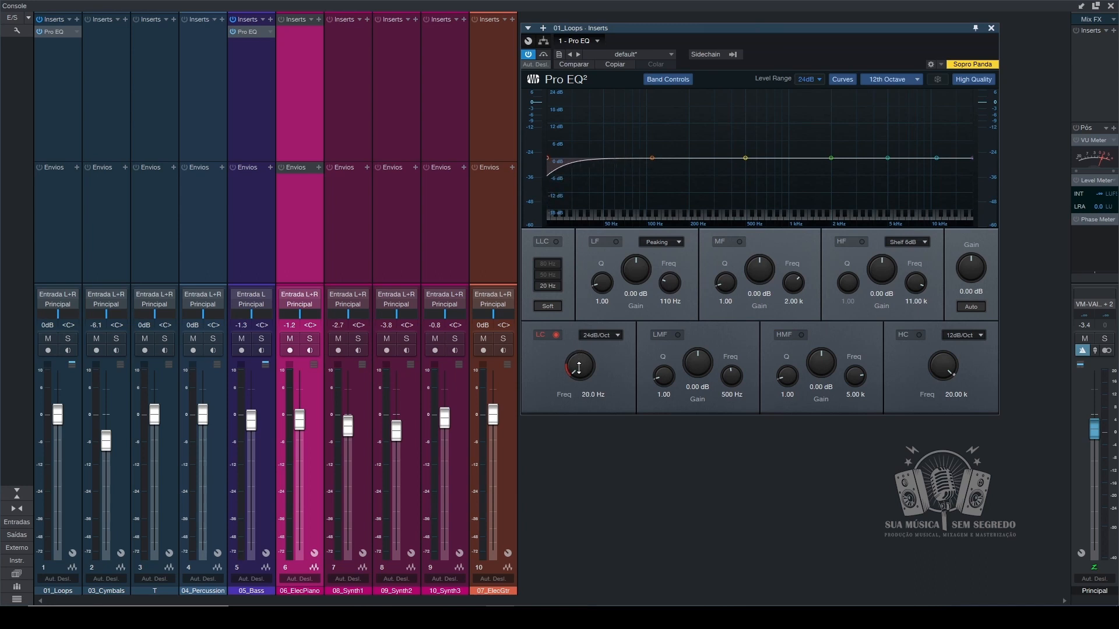
{"action": "key", "text": "space"}
{"action": "left_click_drag", "start_coordinate": [586, 368], "coordinate": [587, 364]}
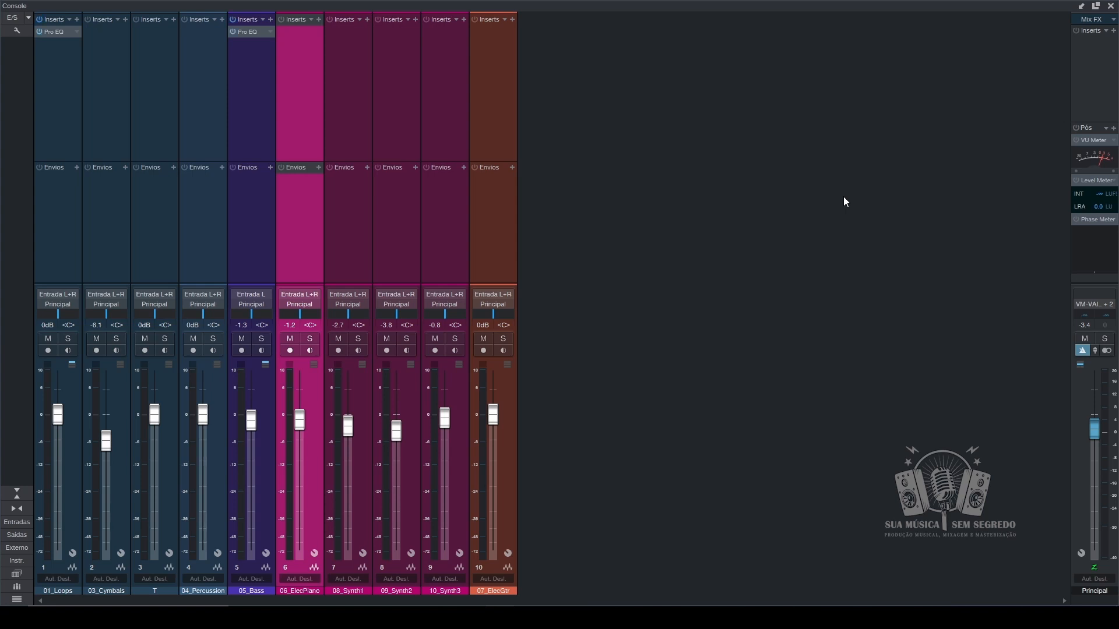
{"action": "key", "text": "space"}
- Insert a Pro EQ on the 06_ElecPiano channel
{"action": "left_click", "coordinate": [318, 19]}
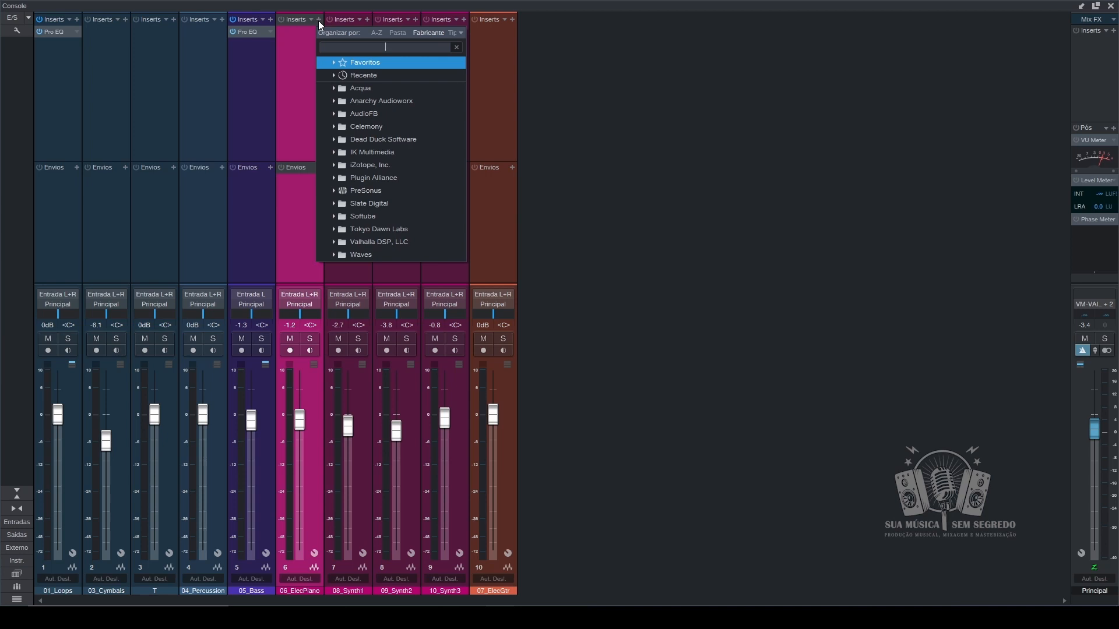
{"action": "type", "text": "pro"}
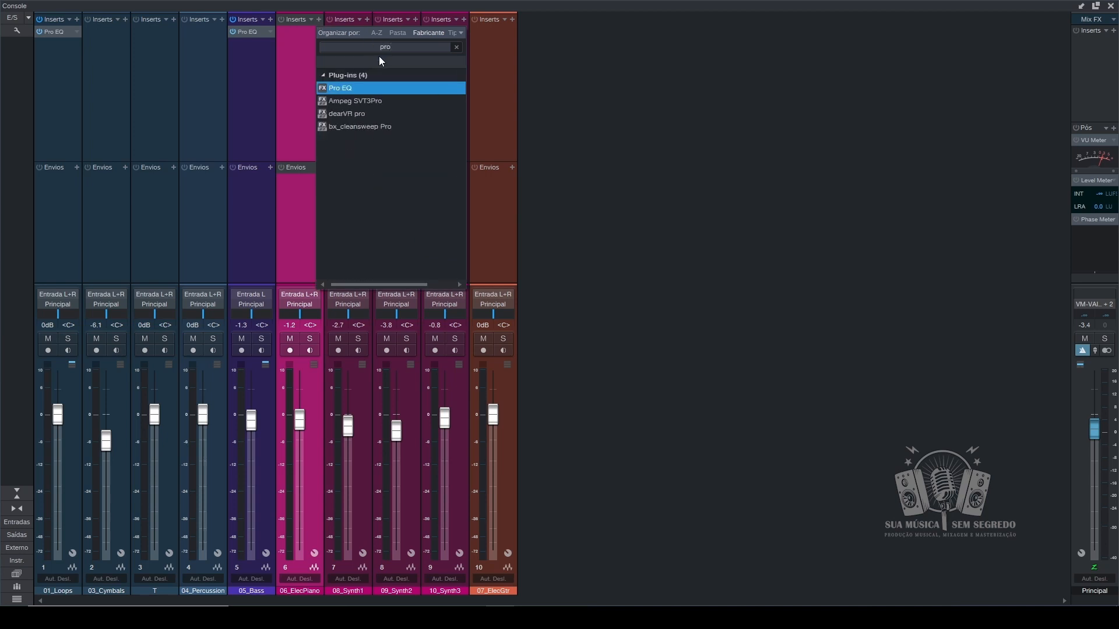
{"action": "double_click", "coordinate": [346, 85]}
- Boost LF by 8.73 dB at 111 Hz, cut LMF by 6.35 dB at 455 Hz and boost MF by 17.85 dB at 3.84 kHz
{"action": "left_click_drag", "start_coordinate": [652, 159], "coordinate": [652, 136]}
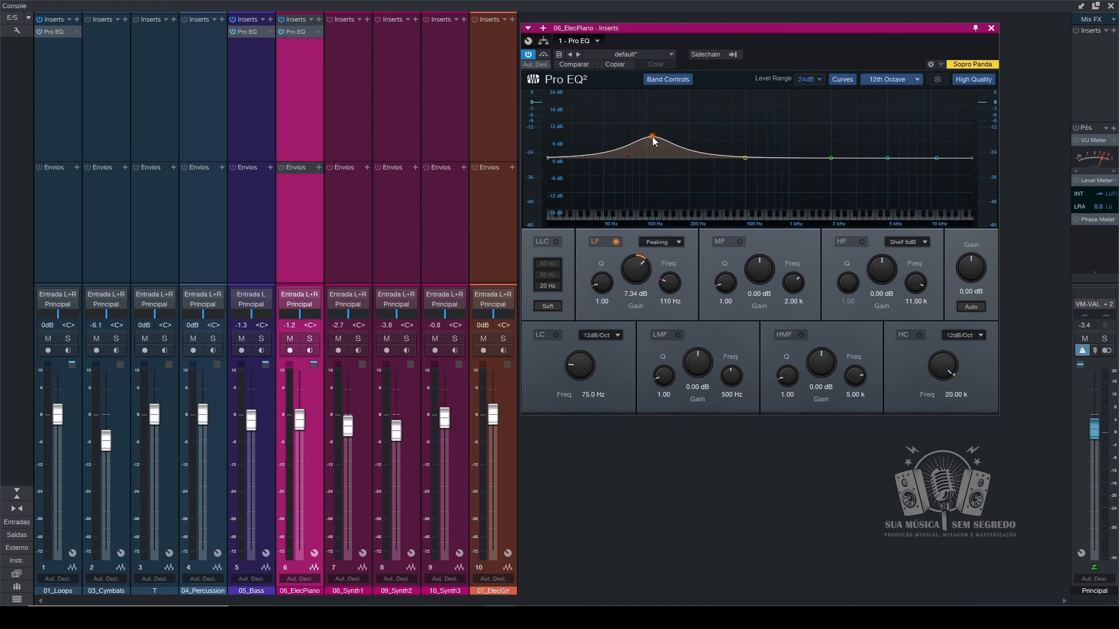
{"action": "mouse_move", "coordinate": [747, 157]}
{"action": "left_mouse_down"}
{"action": "mouse_move", "coordinate": [740, 197]}
{"action": "mouse_move", "coordinate": [740, 177]}
{"action": "left_mouse_up"}
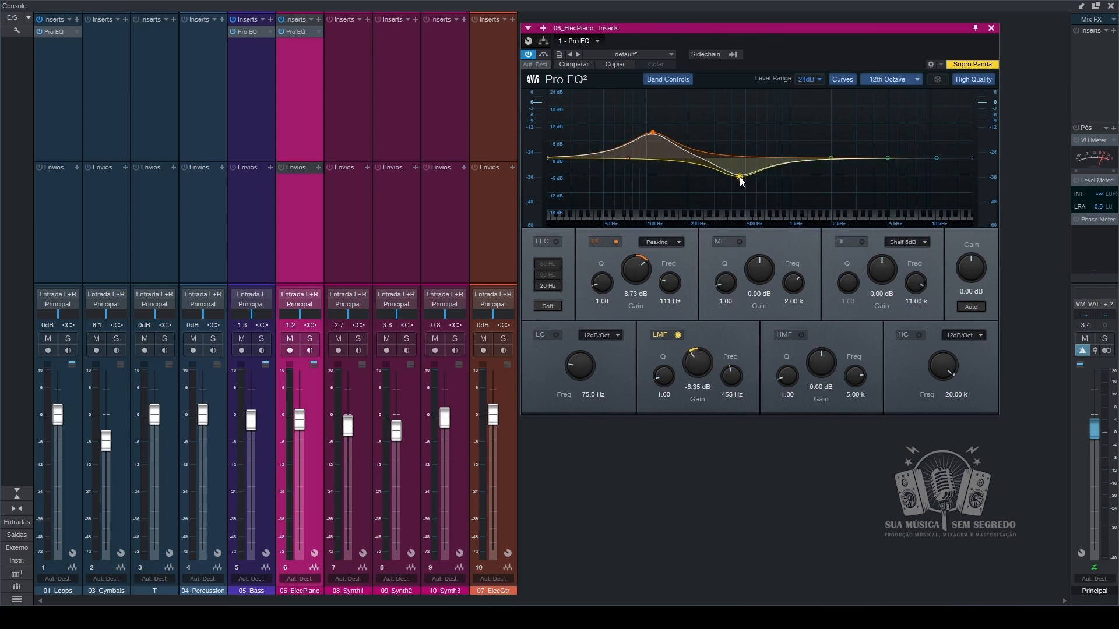
{"action": "left_click_drag", "start_coordinate": [830, 158], "coordinate": [872, 109]}
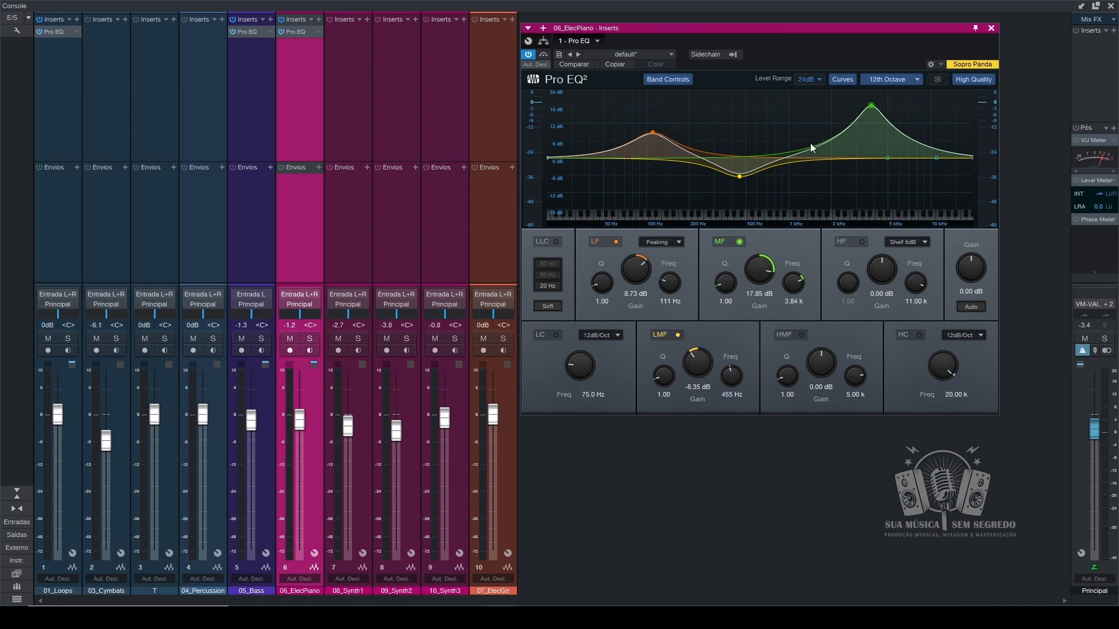
- Disable the LF, LMF and MF bands of the 06_ElecPiano EQ and close its window
{"action": "double_click", "coordinate": [651, 133]}
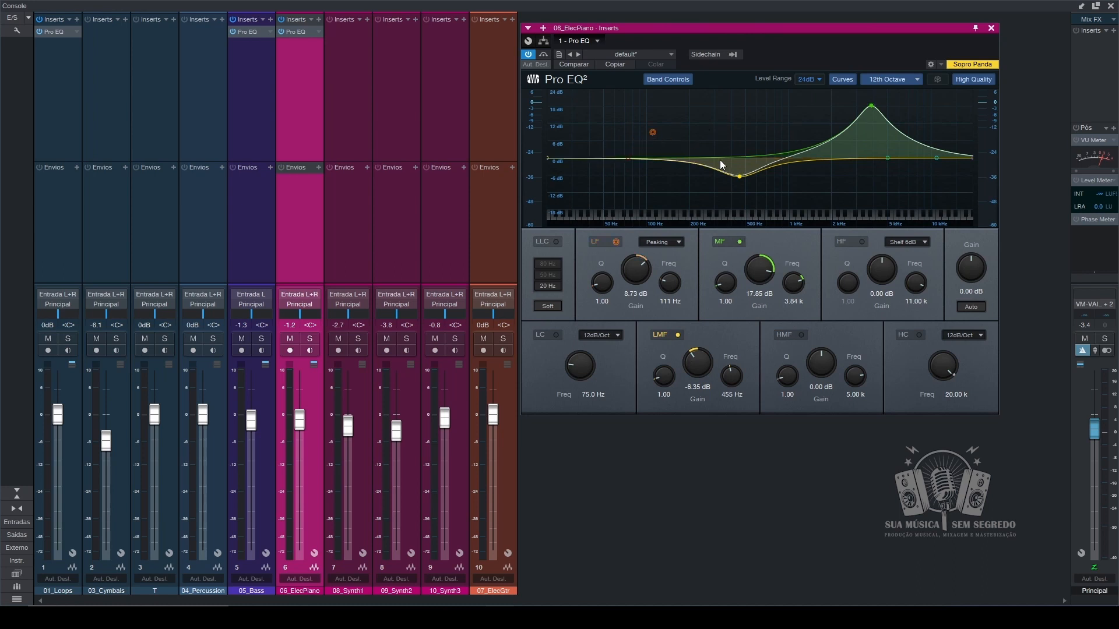
{"action": "double_click", "coordinate": [739, 177]}
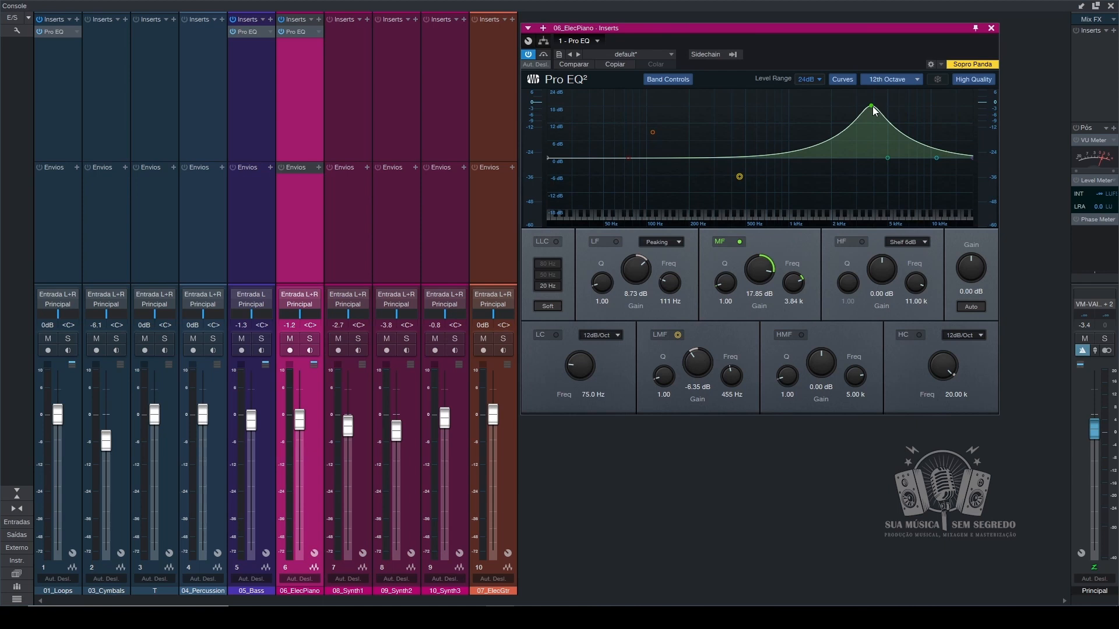
{"action": "double_click", "coordinate": [871, 106]}
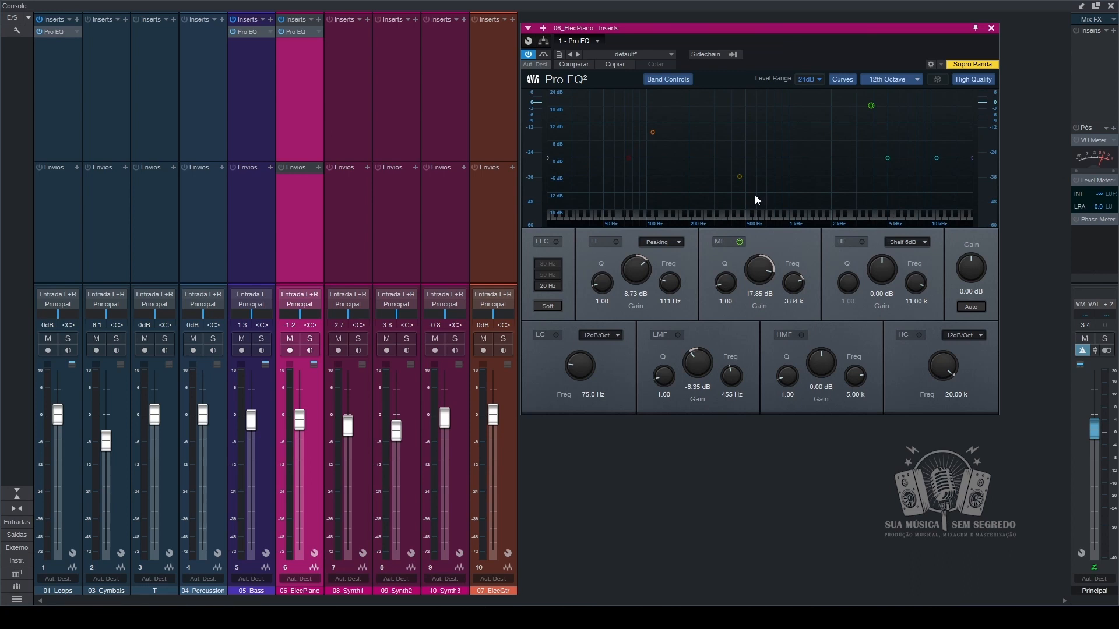
{"action": "left_click", "coordinate": [991, 28]}
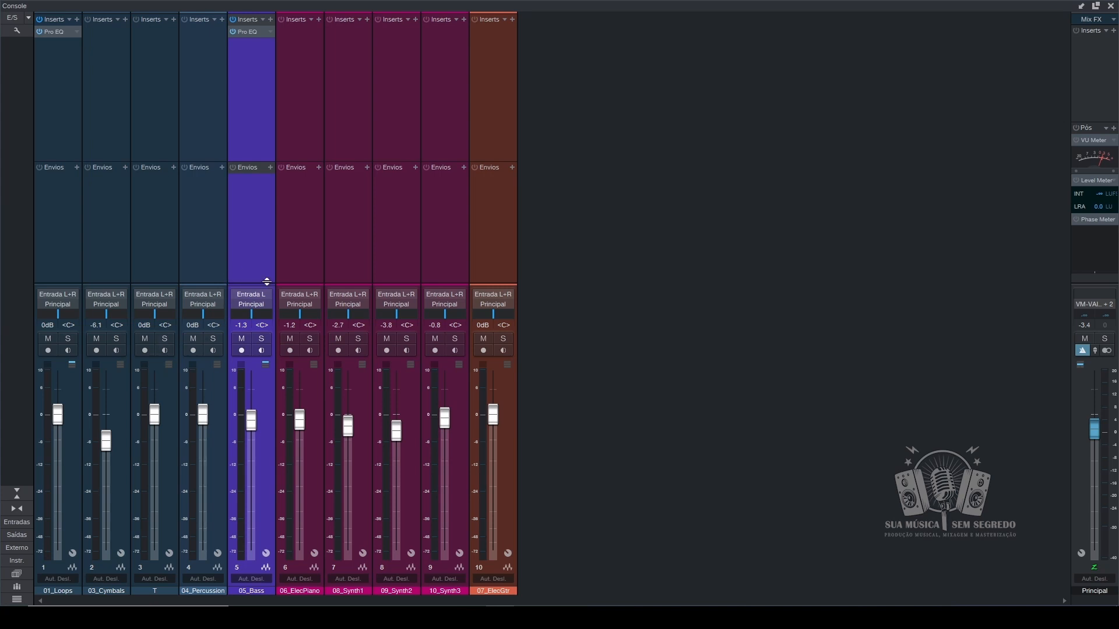
- Move the playback cursor to bar 22 in the arrangement and return to the mixer console
{"action": "key", "text": "F3"}
{"action": "left_click", "coordinate": [268, 65]}
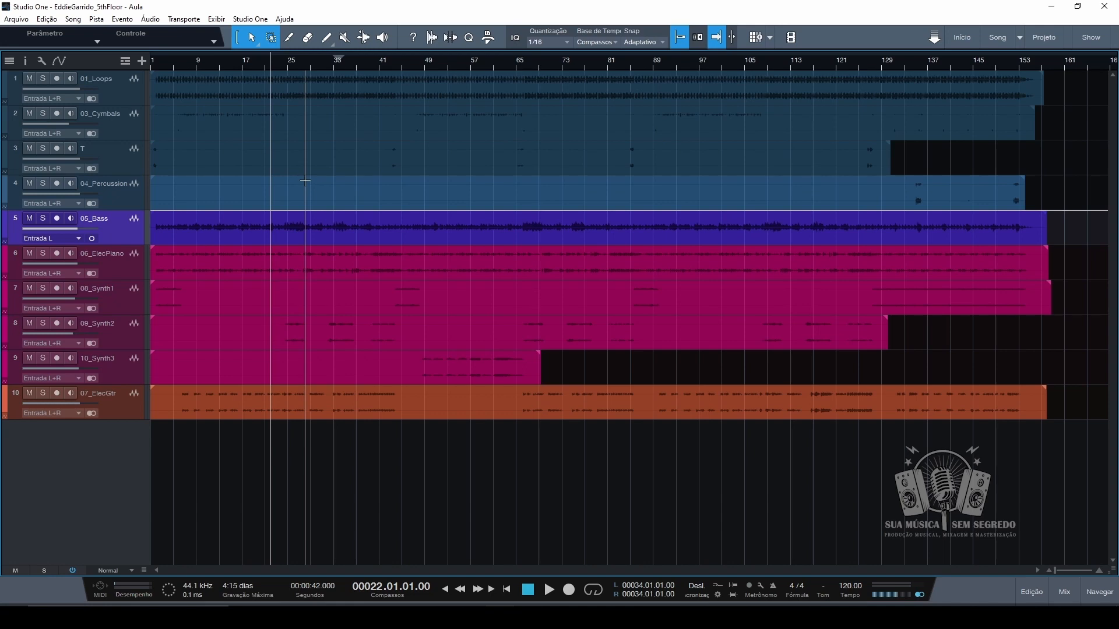
{"action": "key", "text": "F3"}
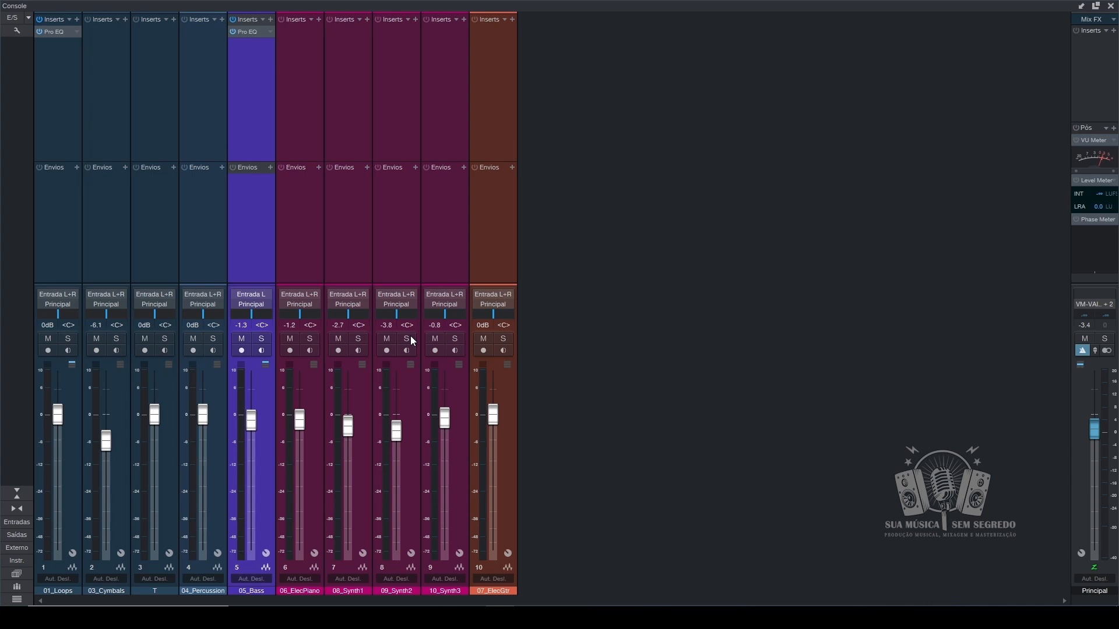
- Play the mix and briefly solo 09_Synth2 to hear it alone, then stop playback
{"action": "key", "text": "space"}
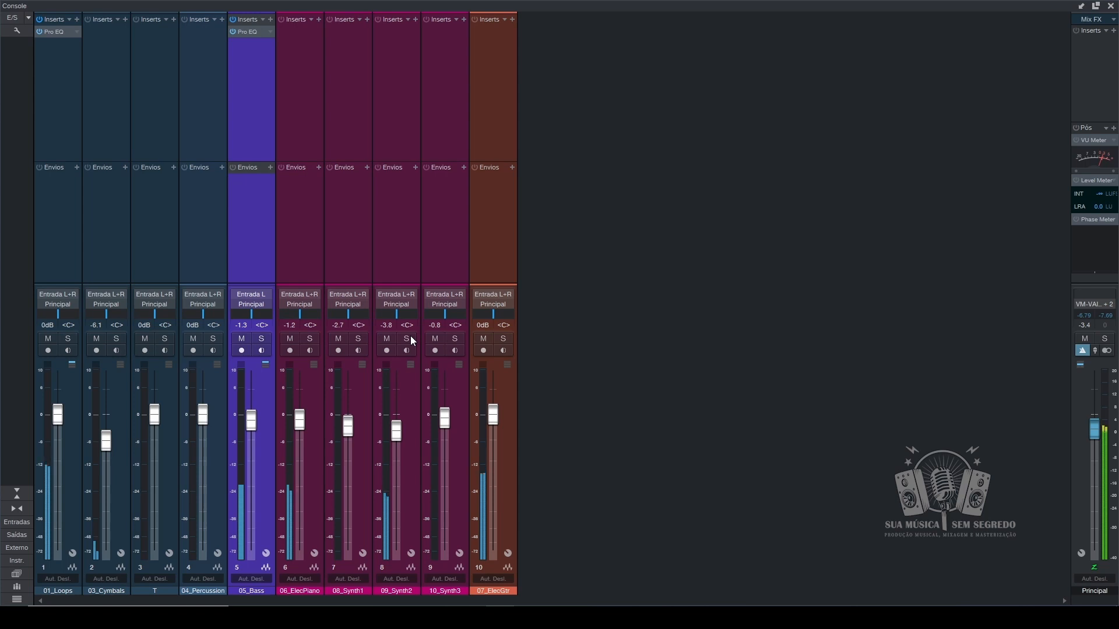
{"action": "left_click", "coordinate": [410, 338]}
{"action": "left_click", "coordinate": [410, 337]}
{"action": "key", "text": "space"}
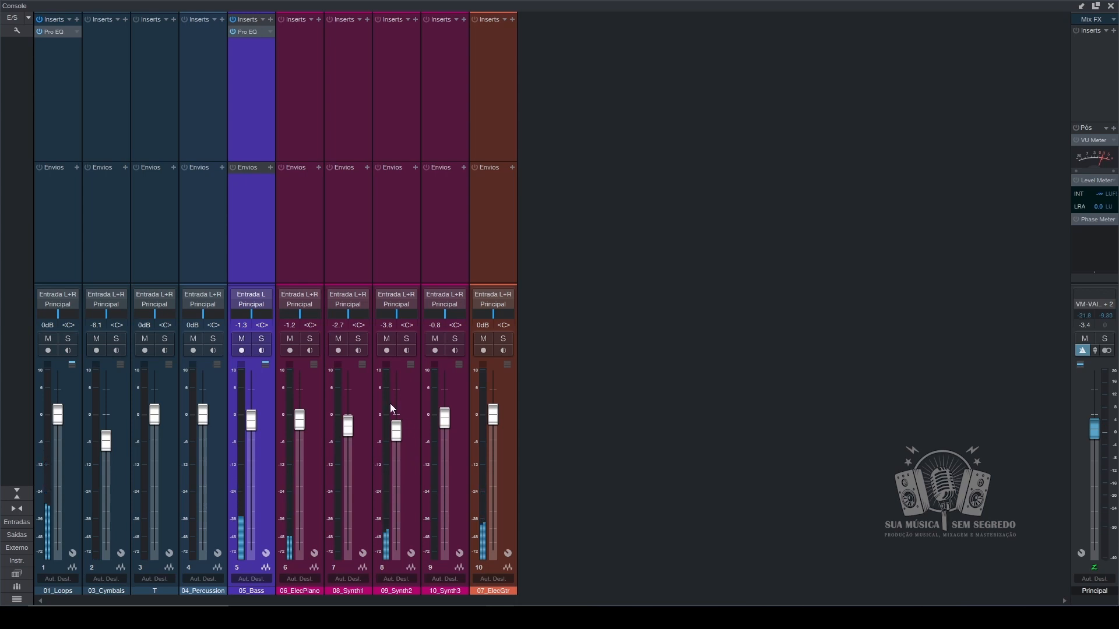
- Insert Pro EQ on the 09_Synth2 channel and place its window clear of the channel strips
{"action": "left_click", "coordinate": [415, 19]}
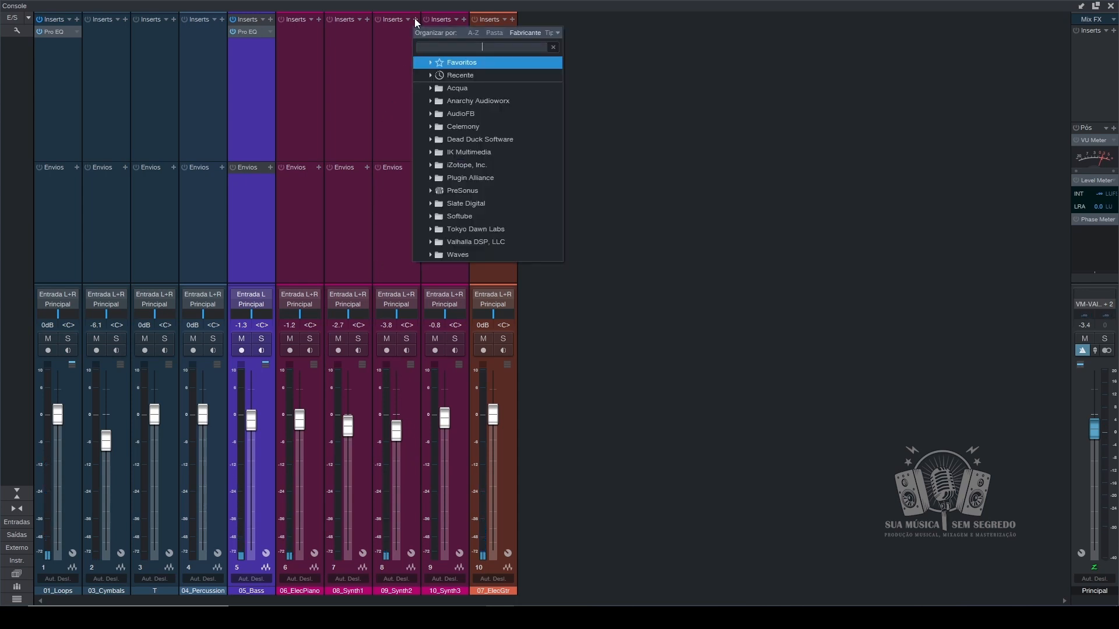
{"action": "type", "text": "pro"}
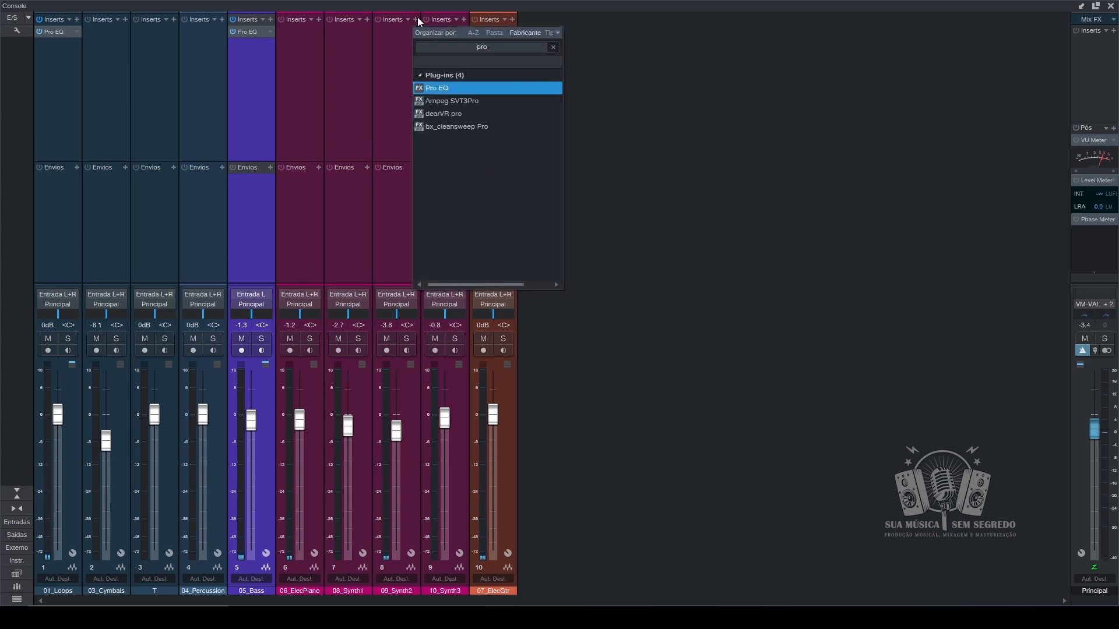
{"action": "left_click", "coordinate": [446, 89]}
{"action": "mouse_move", "coordinate": [632, 27]}
{"action": "left_mouse_down"}
{"action": "mouse_move", "coordinate": [588, 26]}
{"action": "mouse_move", "coordinate": [627, 15]}
{"action": "left_mouse_up"}
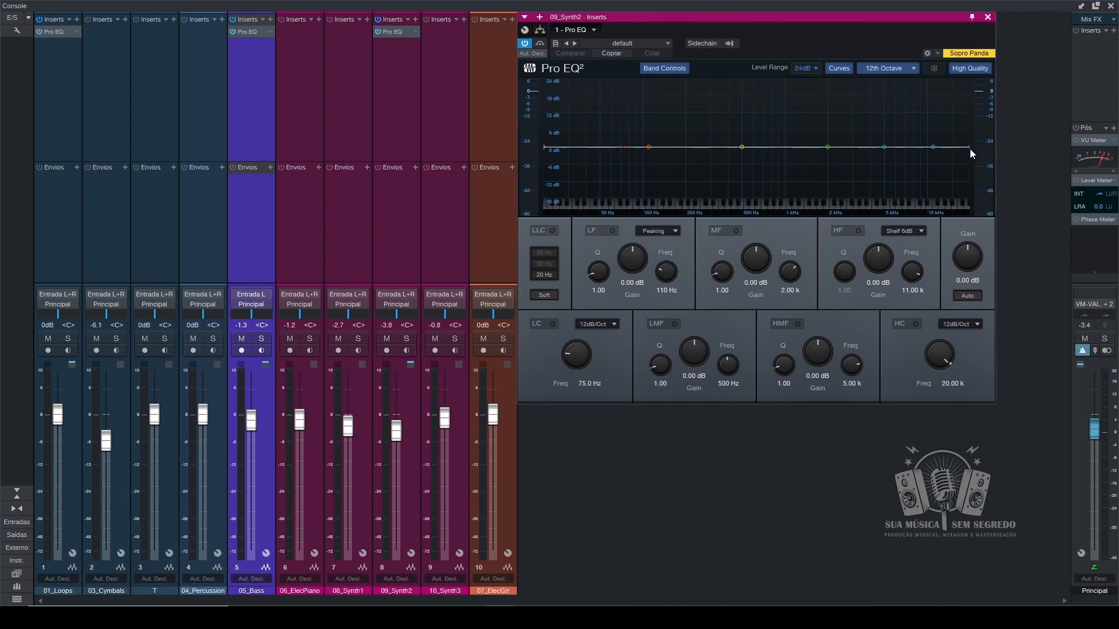
- Enable the high cut on 09_Synth2 with a 24 dB/Oct slope and set its frequency to 14.66 kHz
{"action": "left_click_drag", "start_coordinate": [967, 147], "coordinate": [894, 163]}
{"action": "left_click", "coordinate": [953, 325]}
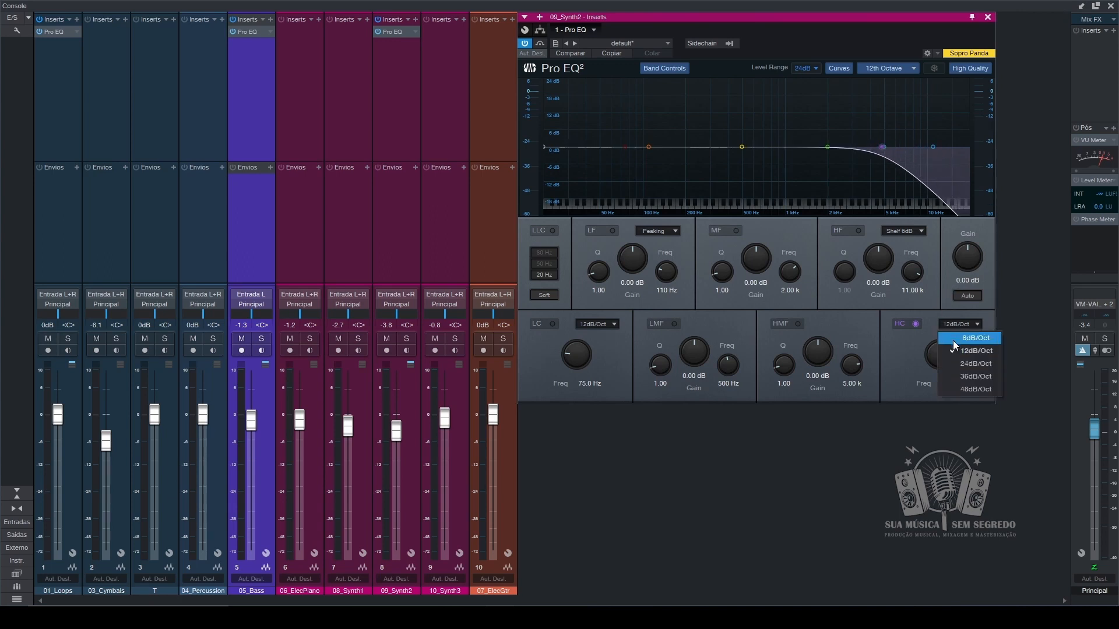
{"action": "left_click", "coordinate": [961, 365]}
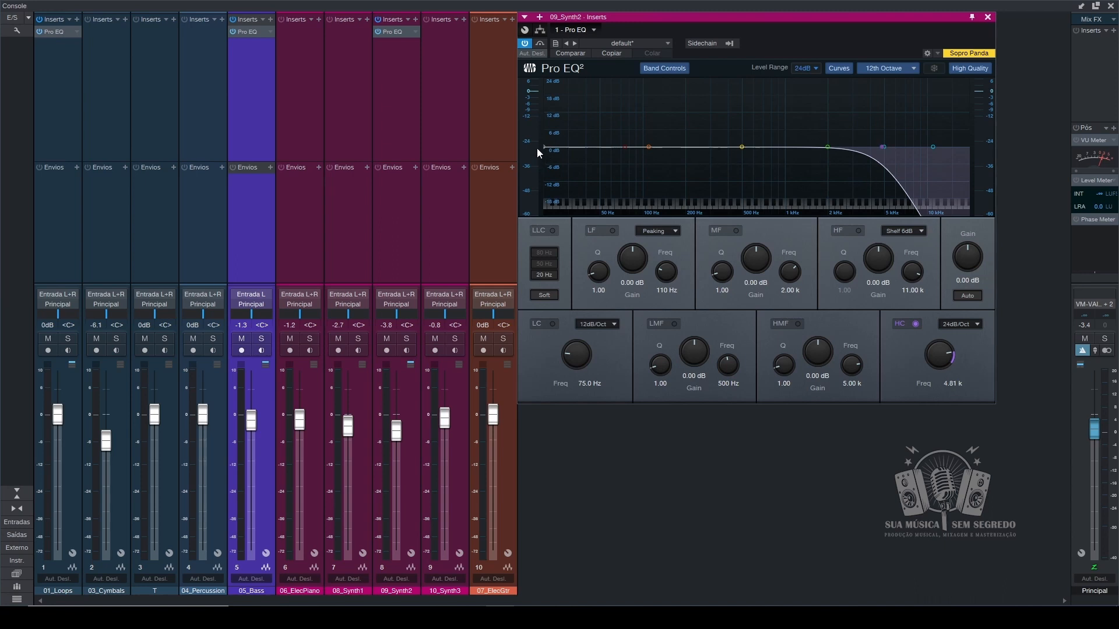
{"action": "left_click_drag", "start_coordinate": [936, 357], "coordinate": [943, 333]}
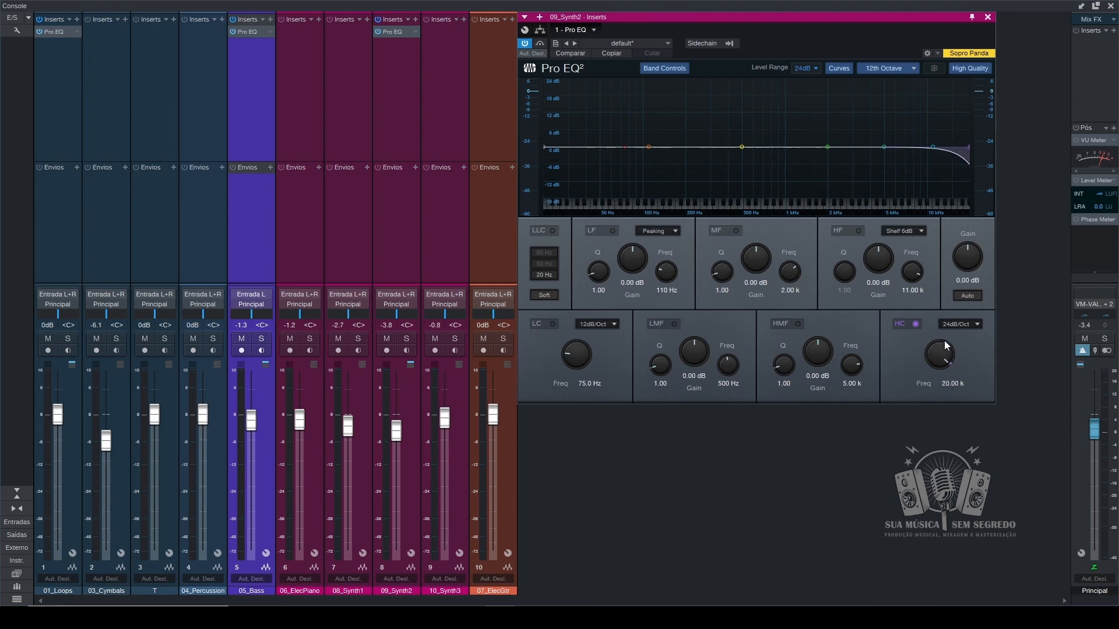
{"action": "left_click_drag", "start_coordinate": [943, 355], "coordinate": [943, 356]}
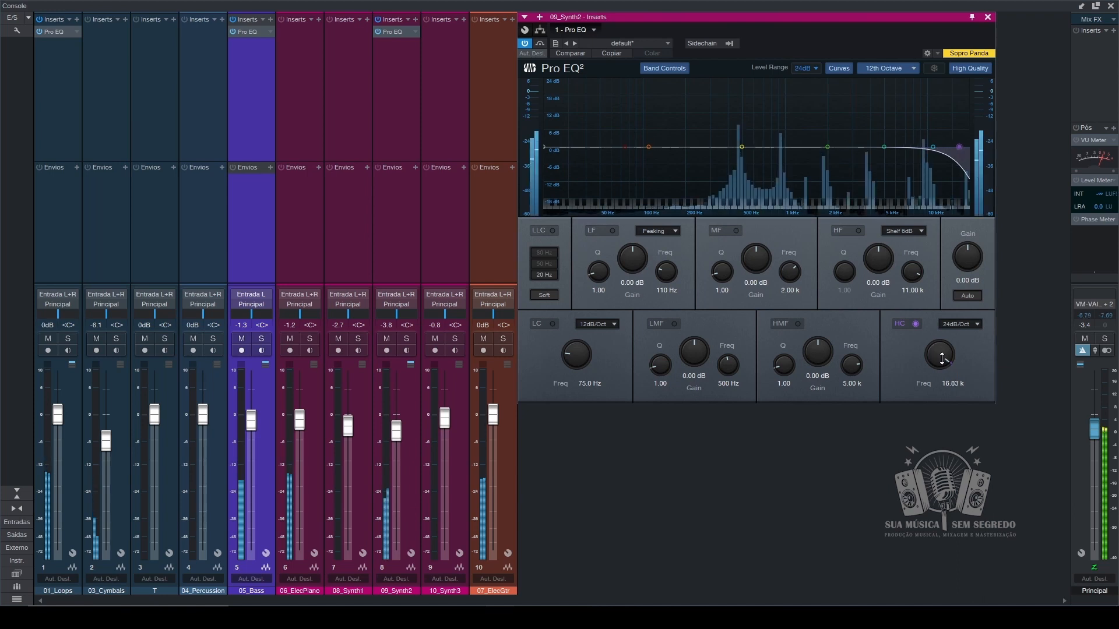
{"action": "left_click_drag", "start_coordinate": [943, 357], "coordinate": [941, 361]}
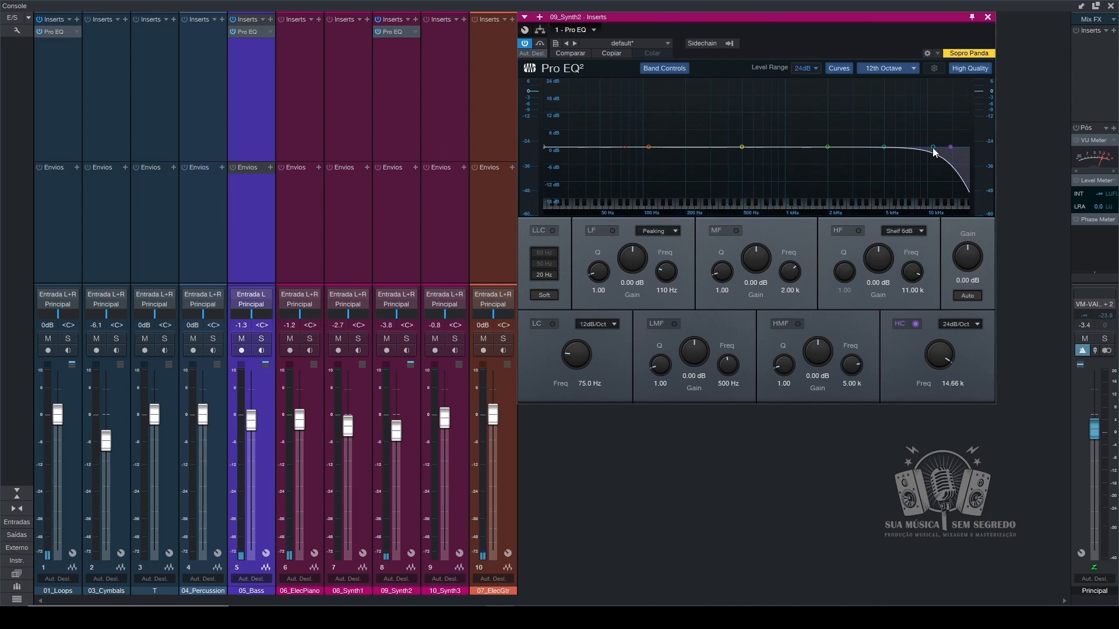
- Set the HF band to Shelf 12dB, cutting 2.38 dB at 4.77 kHz
{"action": "left_click_drag", "start_coordinate": [934, 147], "coordinate": [833, 114]}
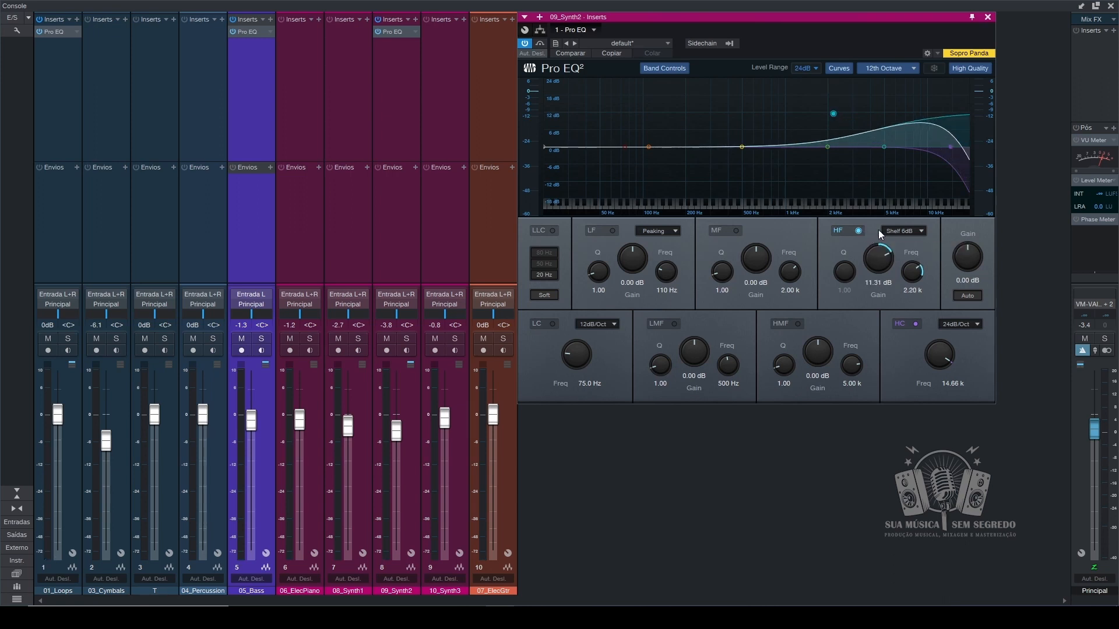
{"action": "left_click", "coordinate": [905, 232]}
{"action": "left_click", "coordinate": [916, 270]}
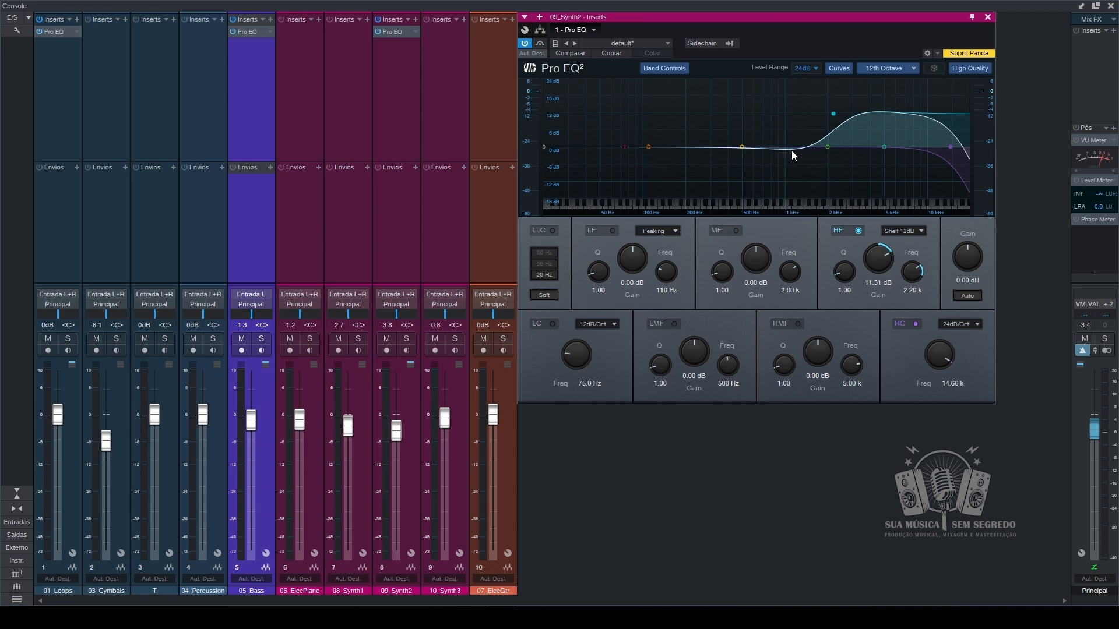
{"action": "left_click", "coordinate": [901, 231]}
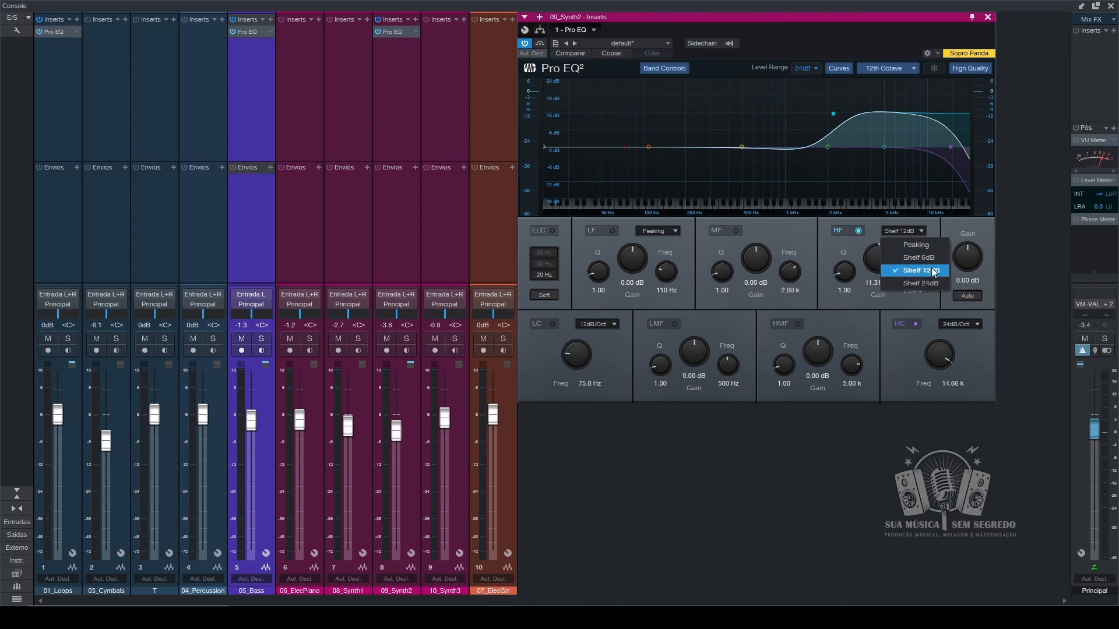
{"action": "left_click", "coordinate": [844, 119]}
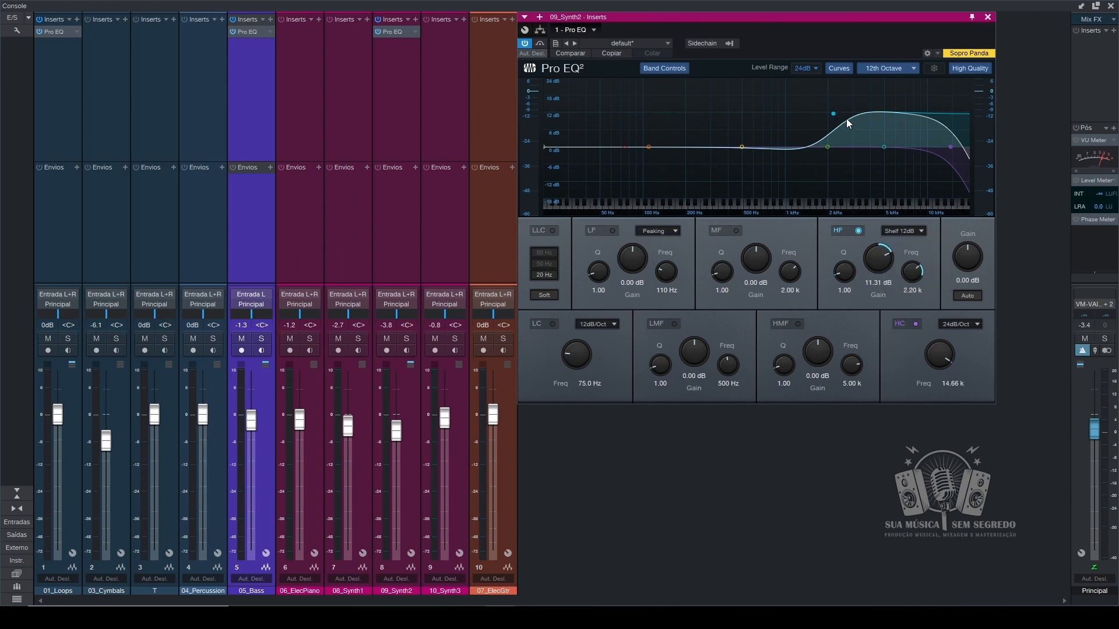
{"action": "left_click_drag", "start_coordinate": [839, 119], "coordinate": [875, 142]}
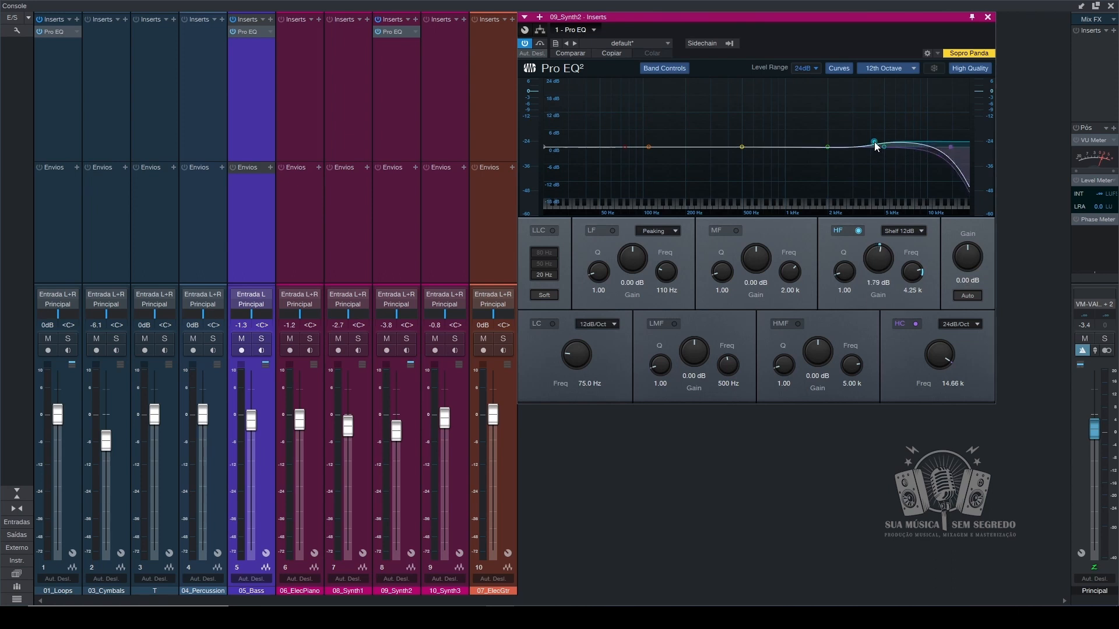
{"action": "left_click_drag", "start_coordinate": [875, 142], "coordinate": [882, 155]}
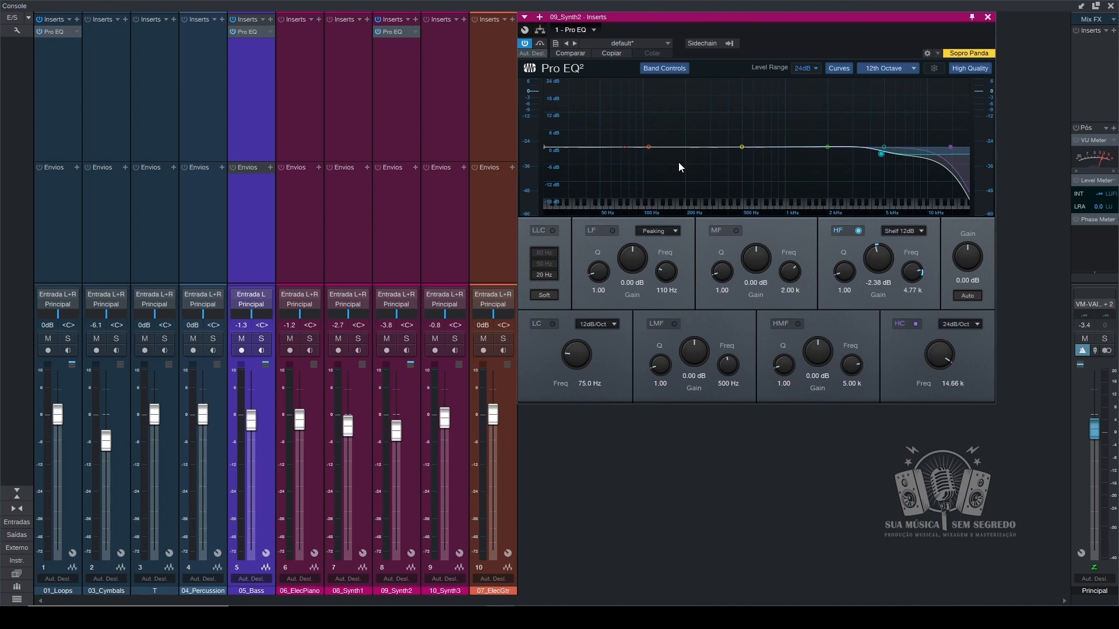
- Set the low cut to 222 Hz and cut LMF by 1.98 dB at 380 Hz with Q 1.90, auditioning the mix
{"action": "left_click_drag", "start_coordinate": [624, 146], "coordinate": [663, 157]}
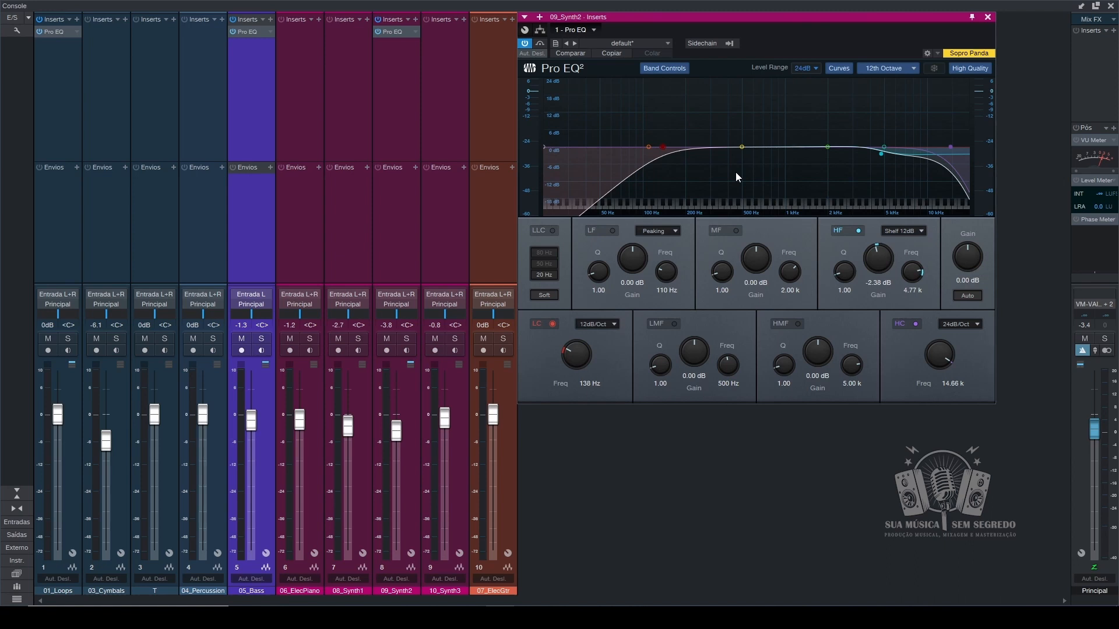
{"action": "left_click_drag", "start_coordinate": [664, 147], "coordinate": [638, 152]}
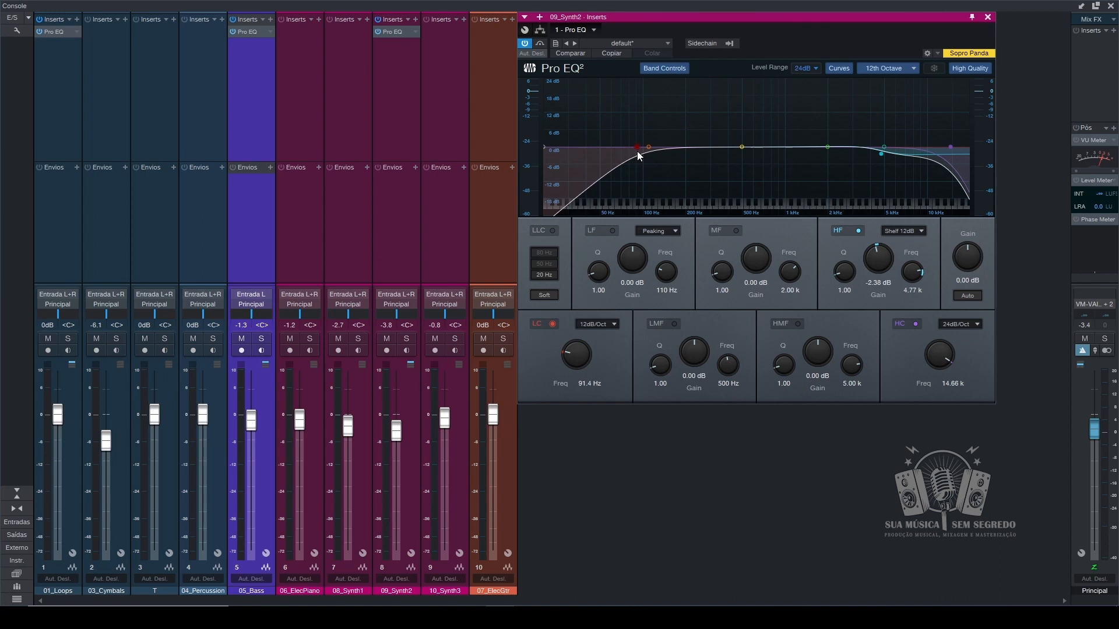
{"action": "key", "text": "space"}
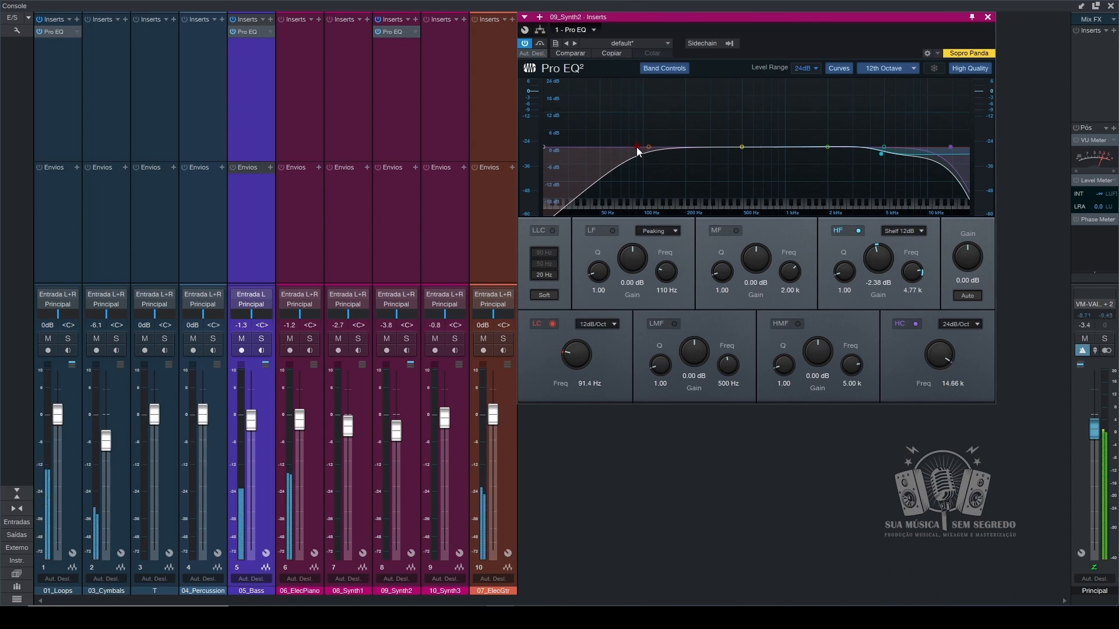
{"action": "left_click_drag", "start_coordinate": [638, 151], "coordinate": [691, 160]}
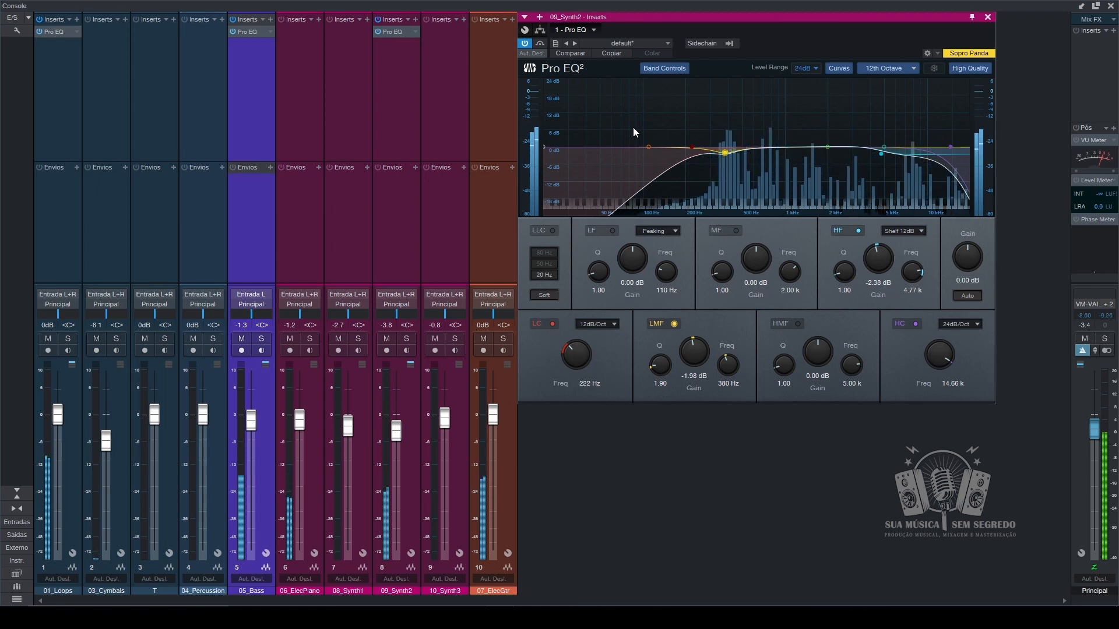
{"action": "key", "text": "space"}
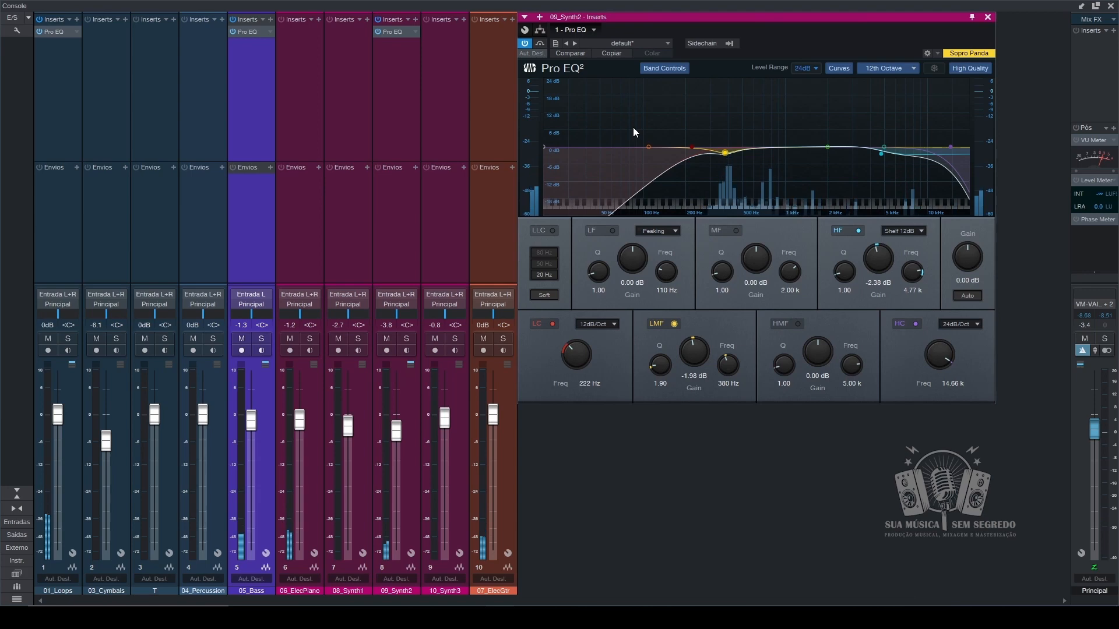
- Move the playback cursor to bar 24 in the arrangement, start playback and return to the mixer console
{"action": "key", "text": "F3"}
{"action": "key", "text": "F3"}
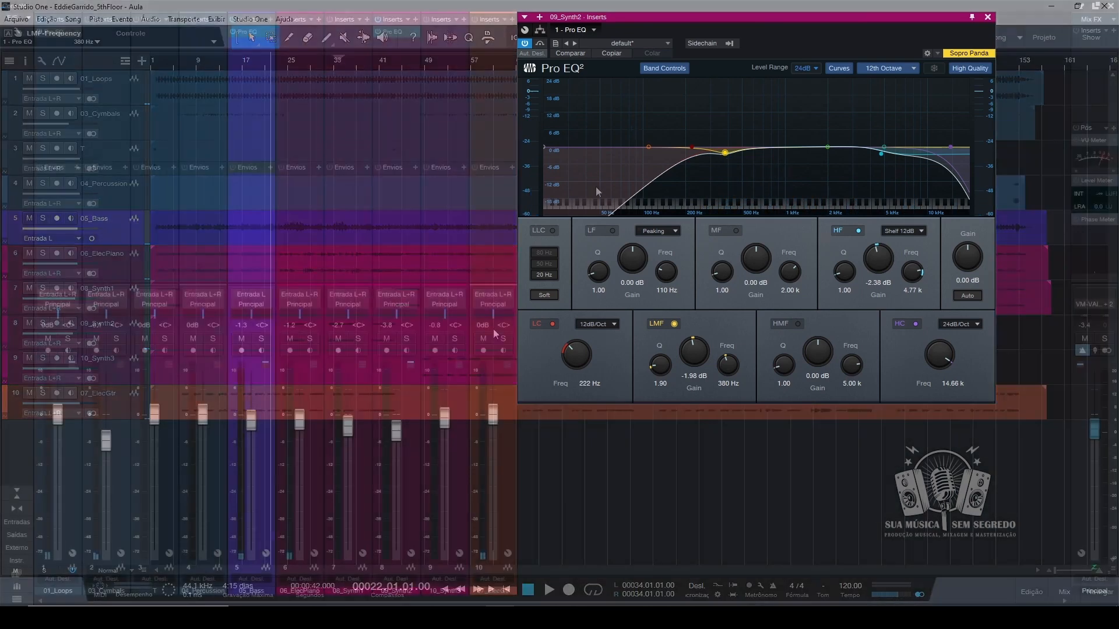
{"action": "key", "text": "F3"}
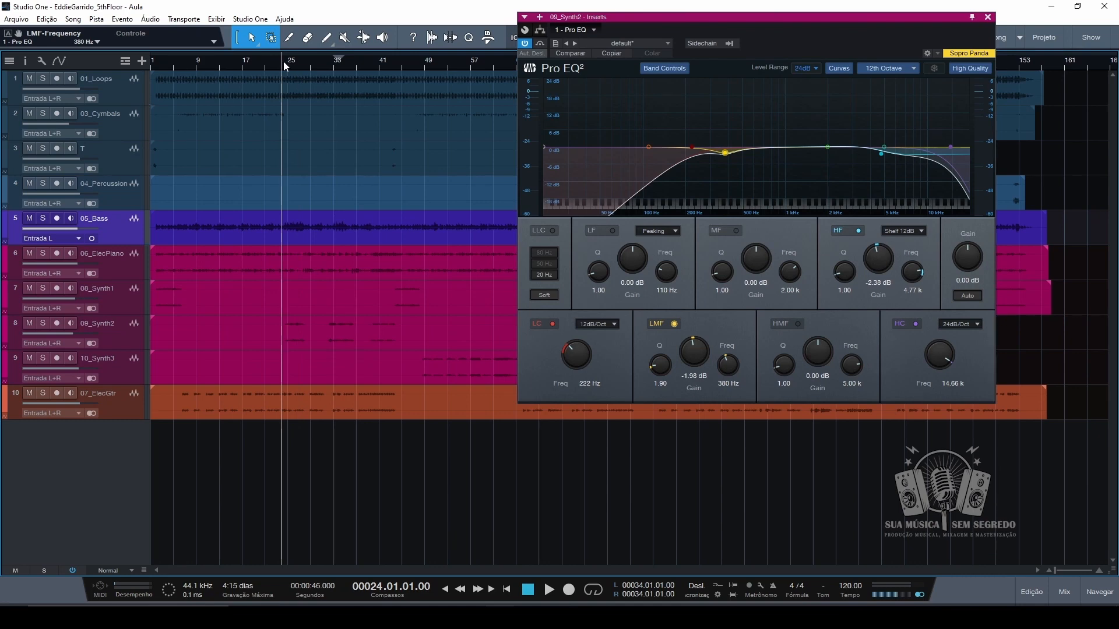
{"action": "key", "text": "space"}
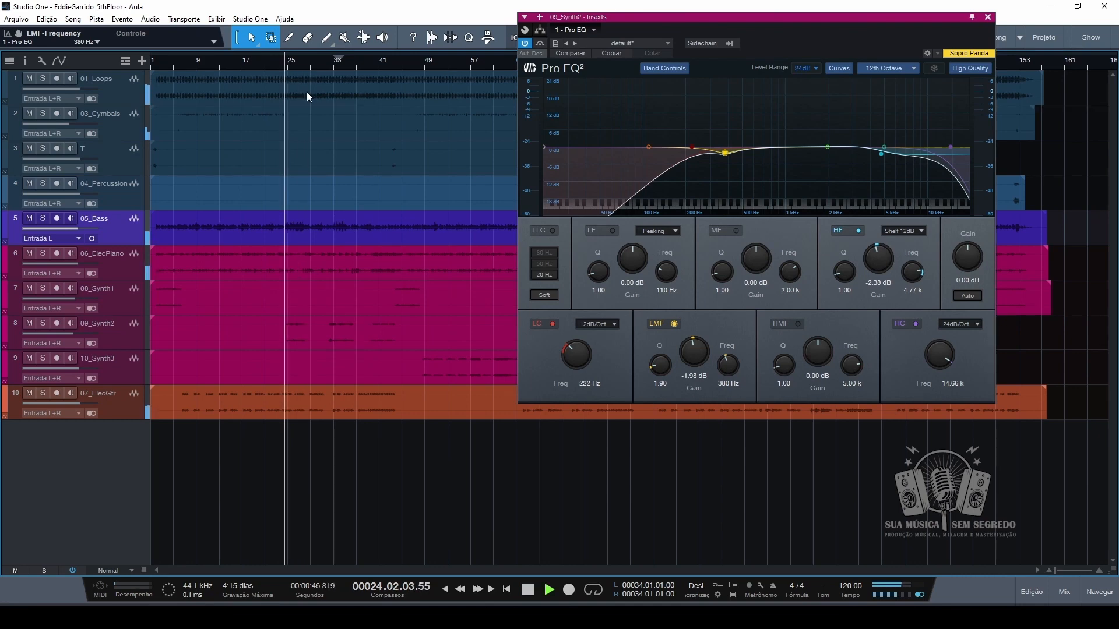
{"action": "key", "text": "F3"}
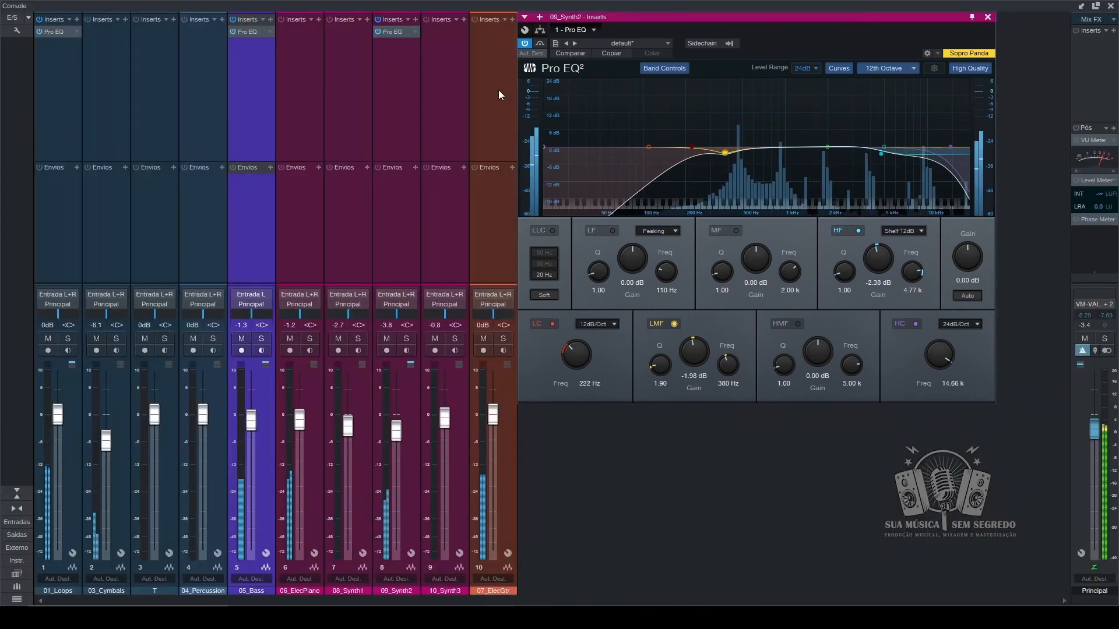
- Bypass the 09_Synth2 inserts, play the mix to compare the unprocessed sound, and re-enable the EQ
{"action": "left_click", "coordinate": [377, 18]}
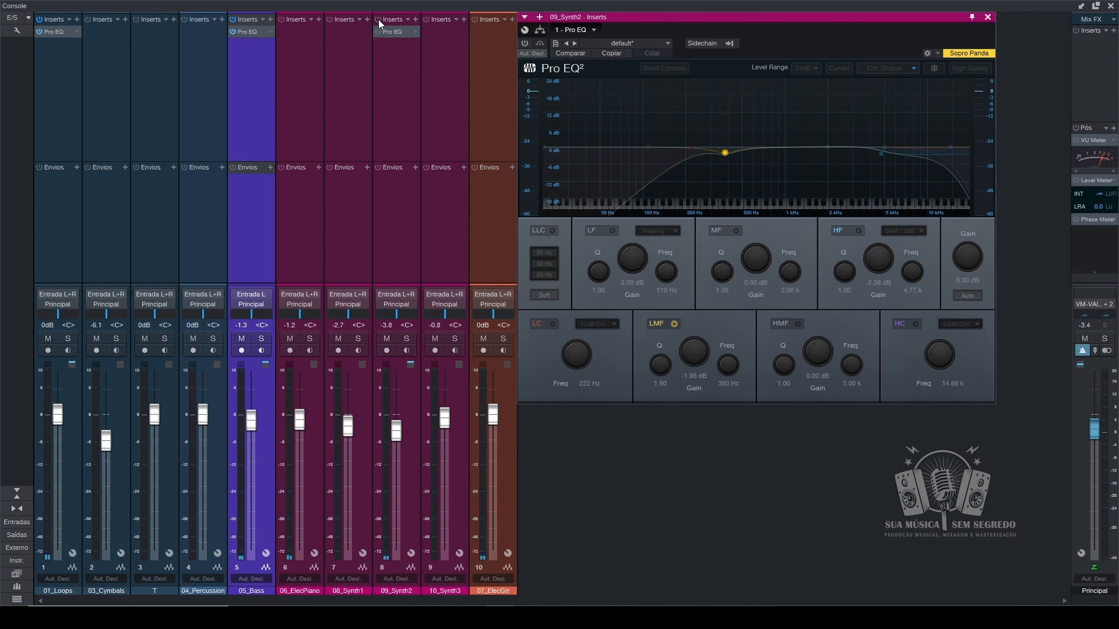
{"action": "key", "text": "space"}
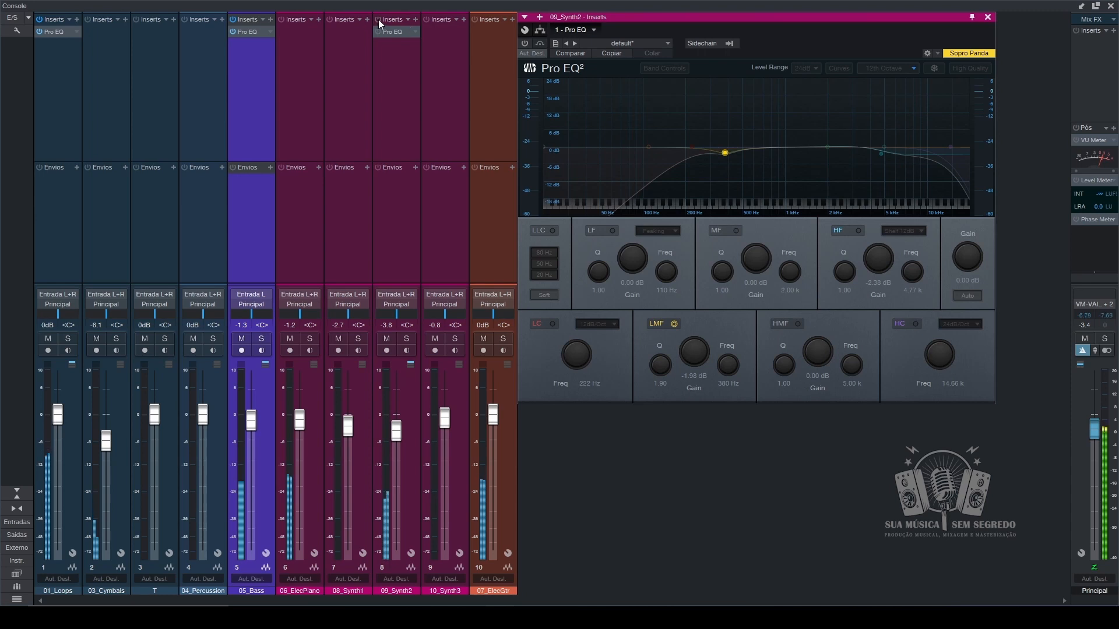
{"action": "left_click", "coordinate": [524, 43]}
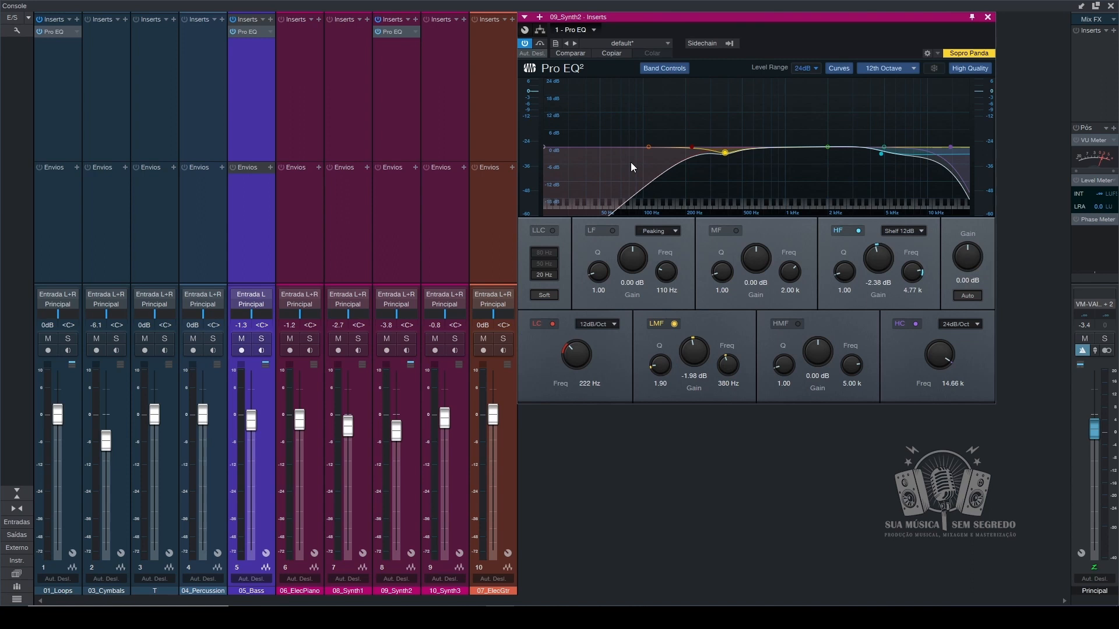
- Review the EQ curves of 01_Loops, 05_Bass and 09_Synth2 one after another and close the EQ window
{"action": "left_click", "coordinate": [48, 33]}
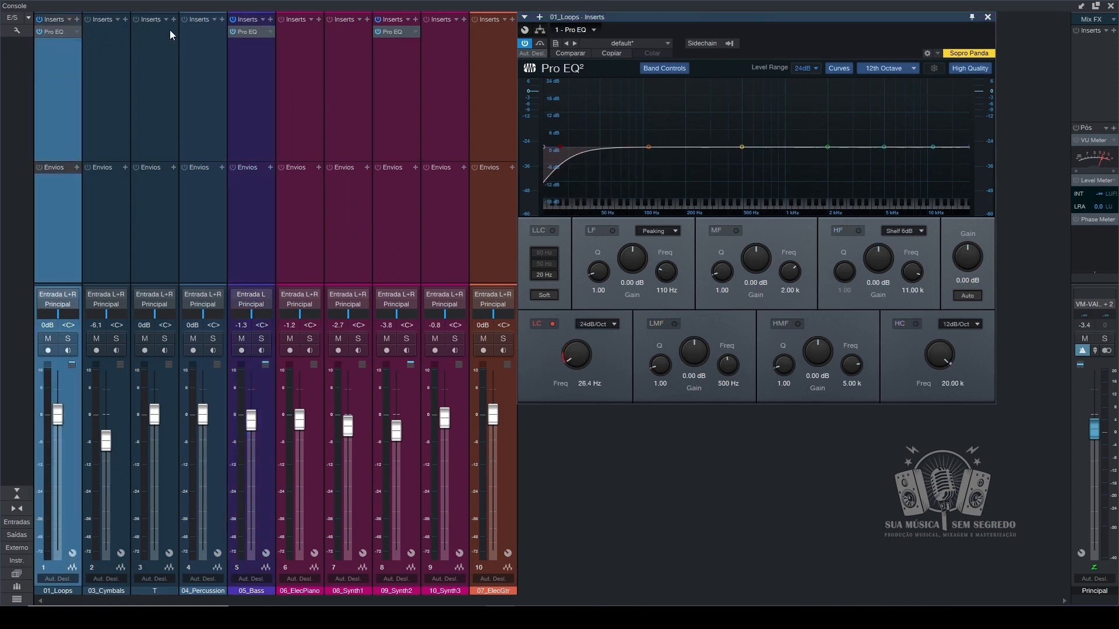
{"action": "left_click", "coordinate": [250, 30]}
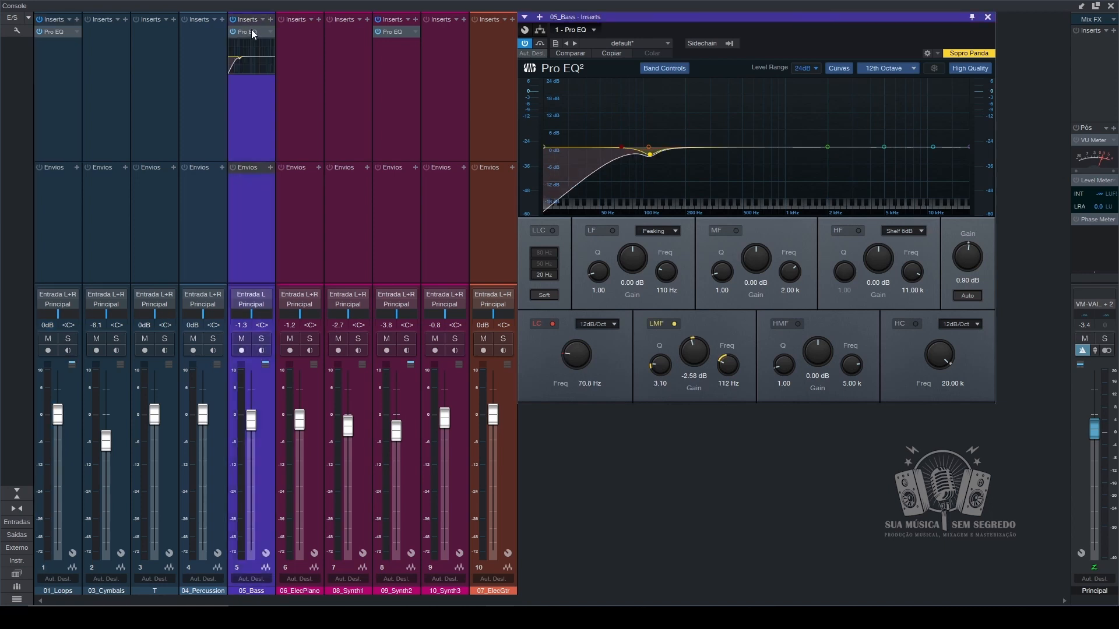
{"action": "left_click", "coordinate": [398, 31]}
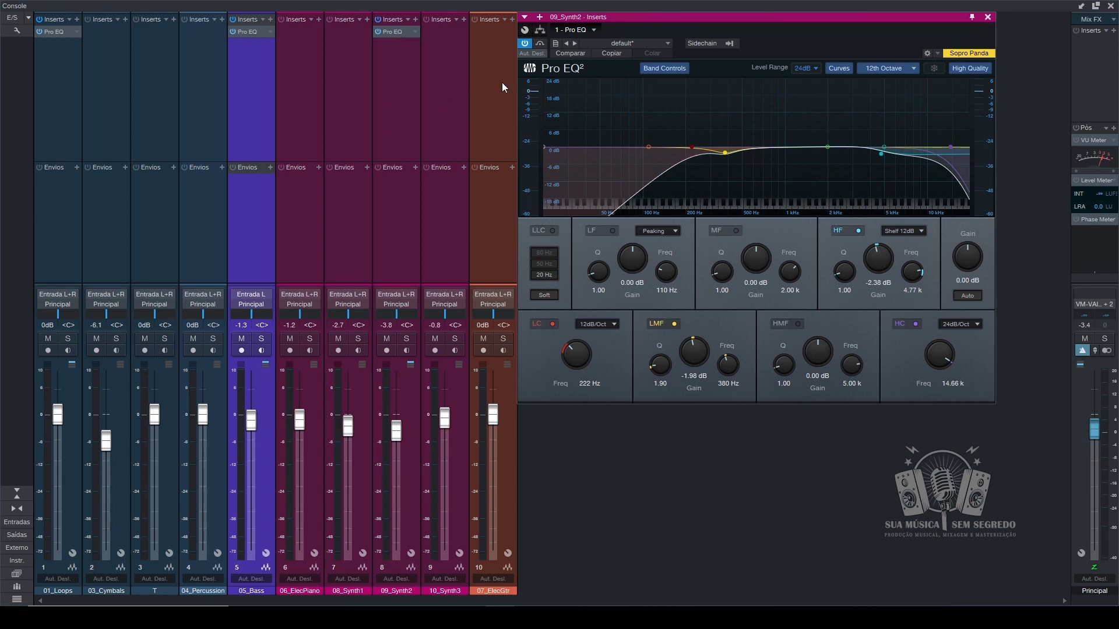
{"action": "left_click", "coordinate": [989, 18]}
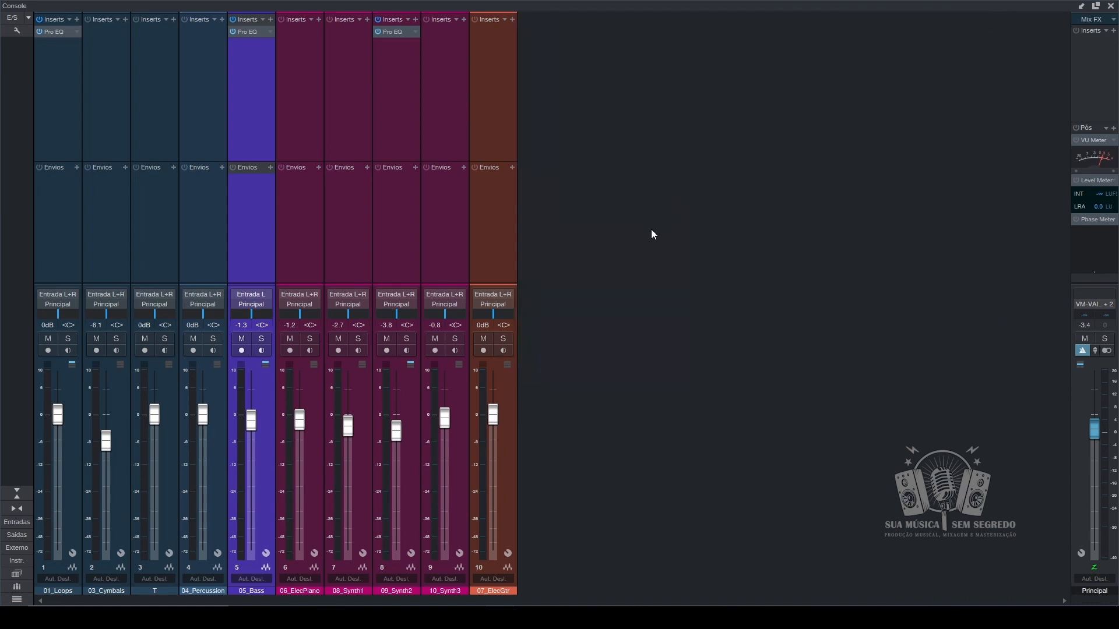
- Listen briefly to the mix, insert Pro EQ on the 06_ElecPiano channel and reposition its window
{"action": "key", "text": "space"}
{"action": "left_click", "coordinate": [302, 240]}
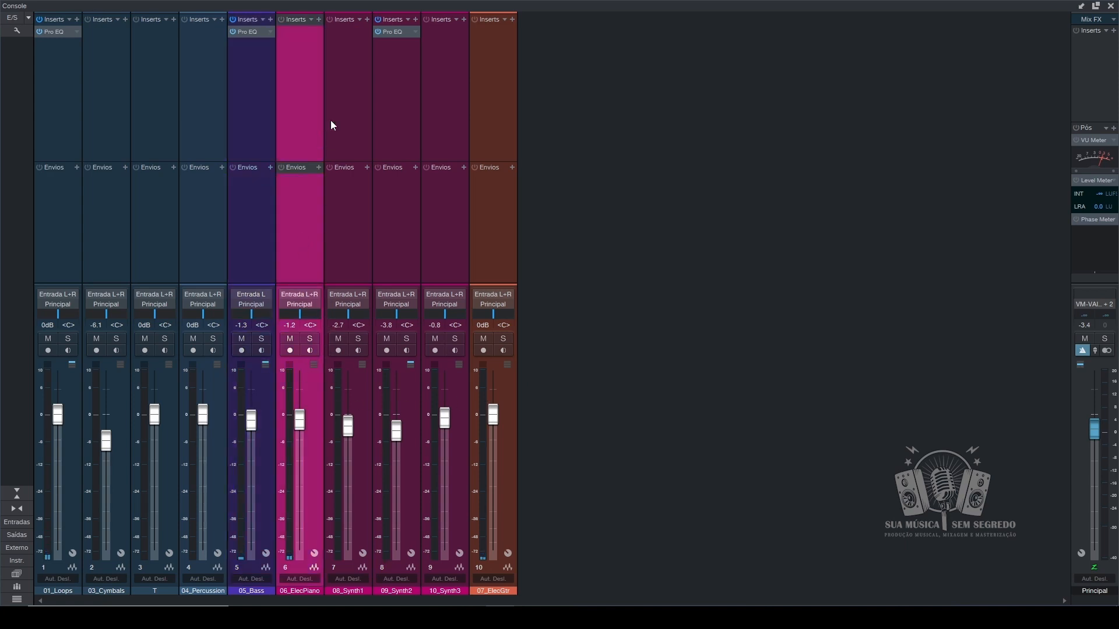
{"action": "left_click", "coordinate": [319, 22]}
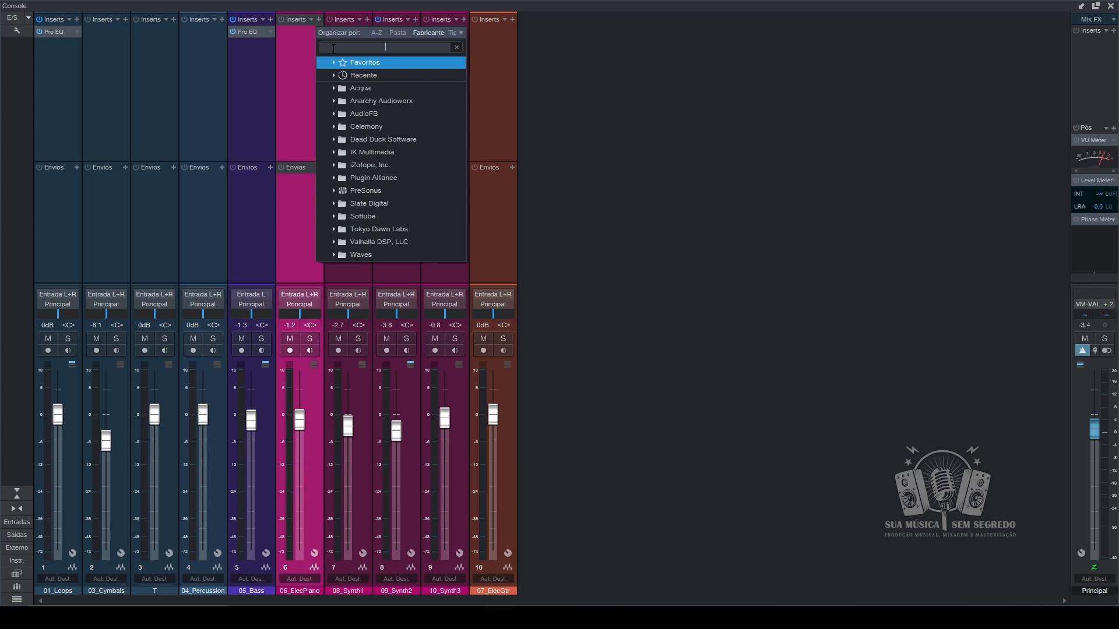
{"action": "type", "text": "pro"}
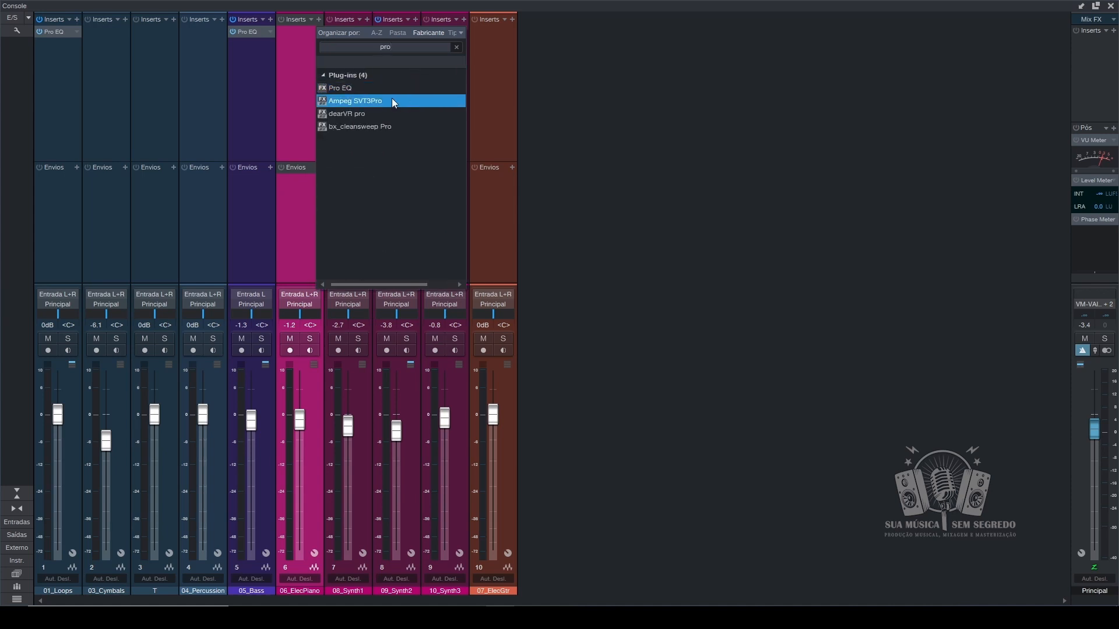
{"action": "left_click", "coordinate": [339, 88]}
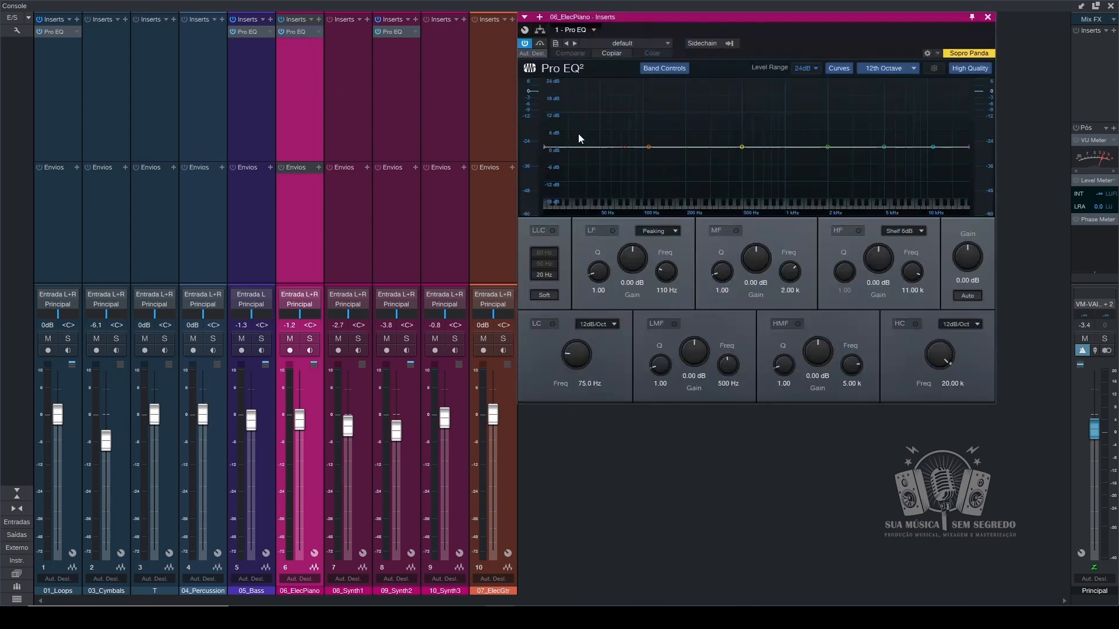
{"action": "left_click_drag", "start_coordinate": [607, 18], "coordinate": [560, 23]}
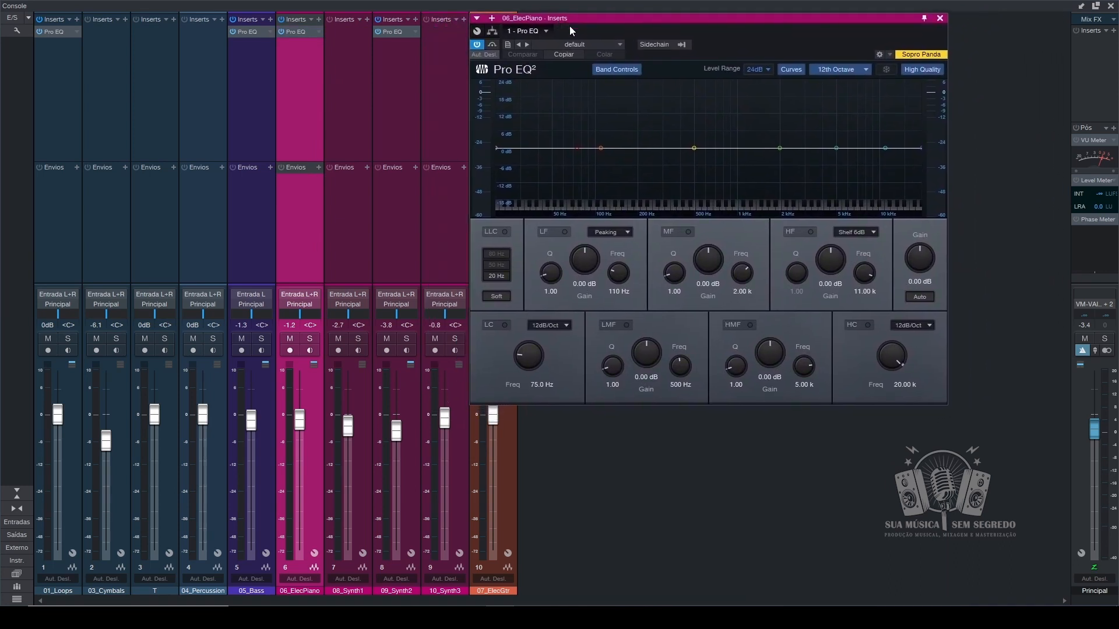
- Enable the low cut on the 06_ElecPiano EQ with a 24dB/Oct slope at about 122 Hz and listen to it in the mix
{"action": "left_click", "coordinate": [576, 149]}
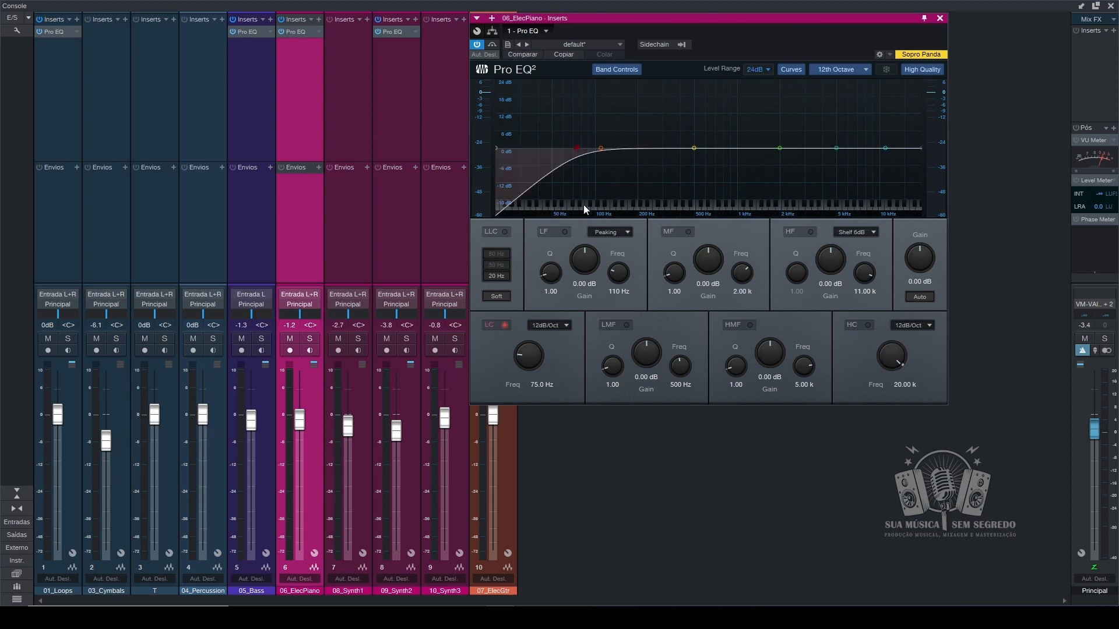
{"action": "left_click", "coordinate": [560, 324]}
{"action": "left_click", "coordinate": [560, 367]}
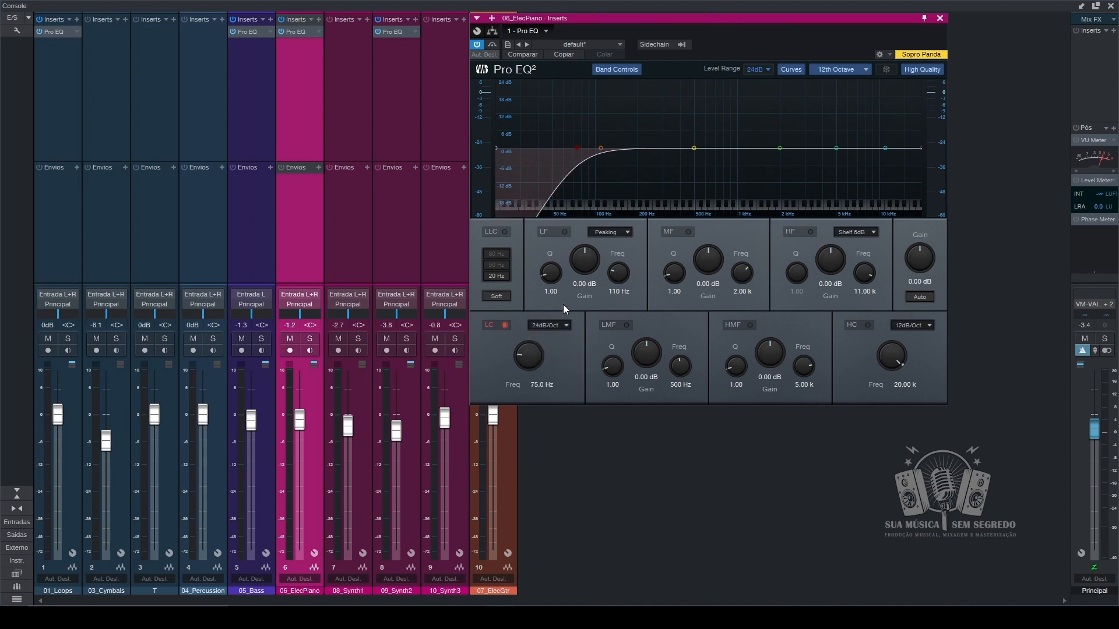
{"action": "left_click_drag", "start_coordinate": [535, 361], "coordinate": [535, 353]}
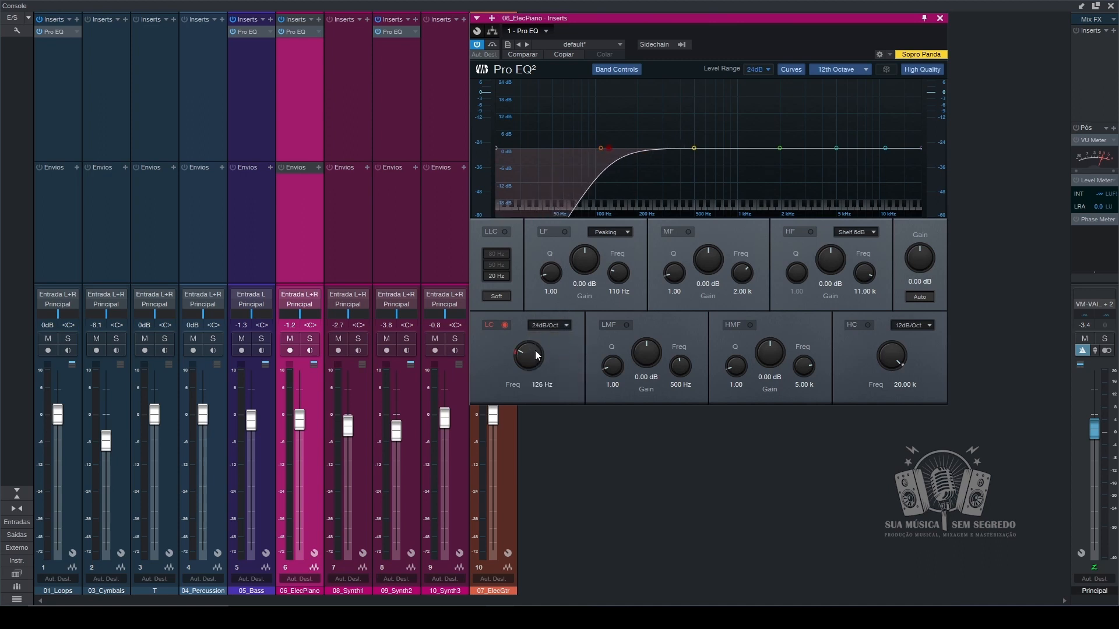
{"action": "mouse_move", "coordinate": [532, 352]}
{"action": "left_mouse_down"}
{"action": "mouse_move", "coordinate": [545, 355]}
{"action": "mouse_move", "coordinate": [528, 345]}
{"action": "left_mouse_up"}
{"action": "key", "text": "space"}
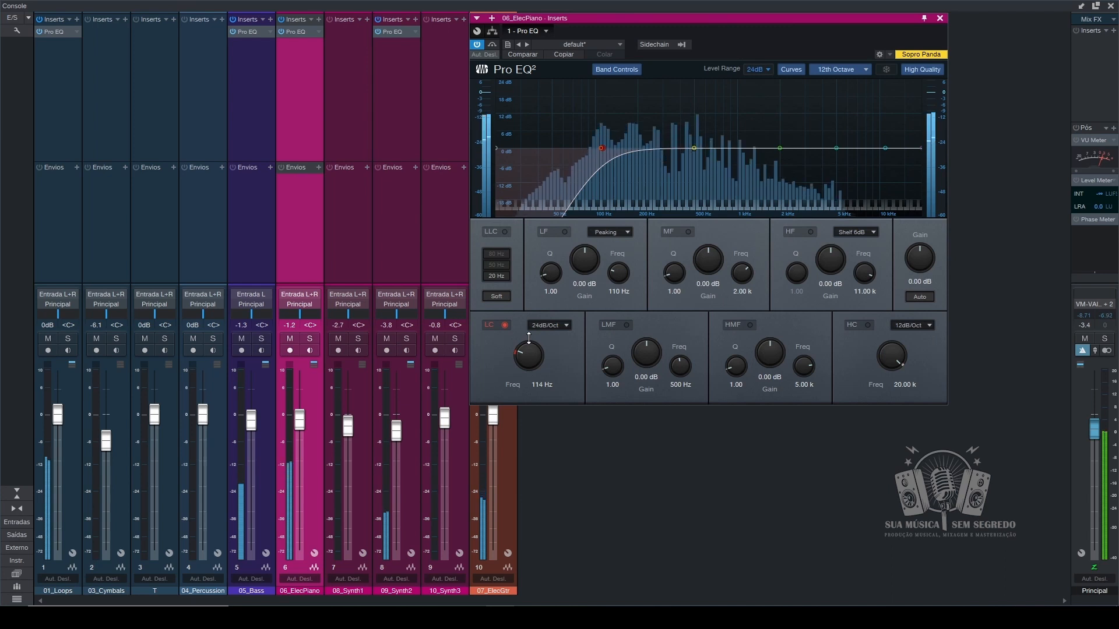
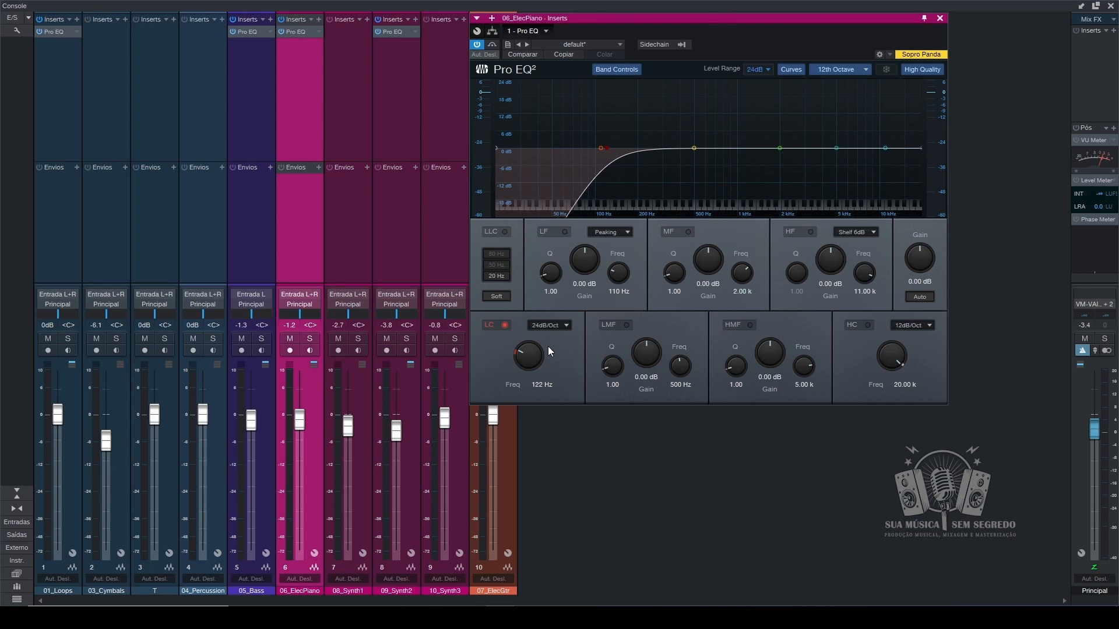
- Compare the EQ curves of 05_Bass and 01_Loops and return to the 06_ElecPiano EQ
{"action": "left_click", "coordinate": [241, 246]}
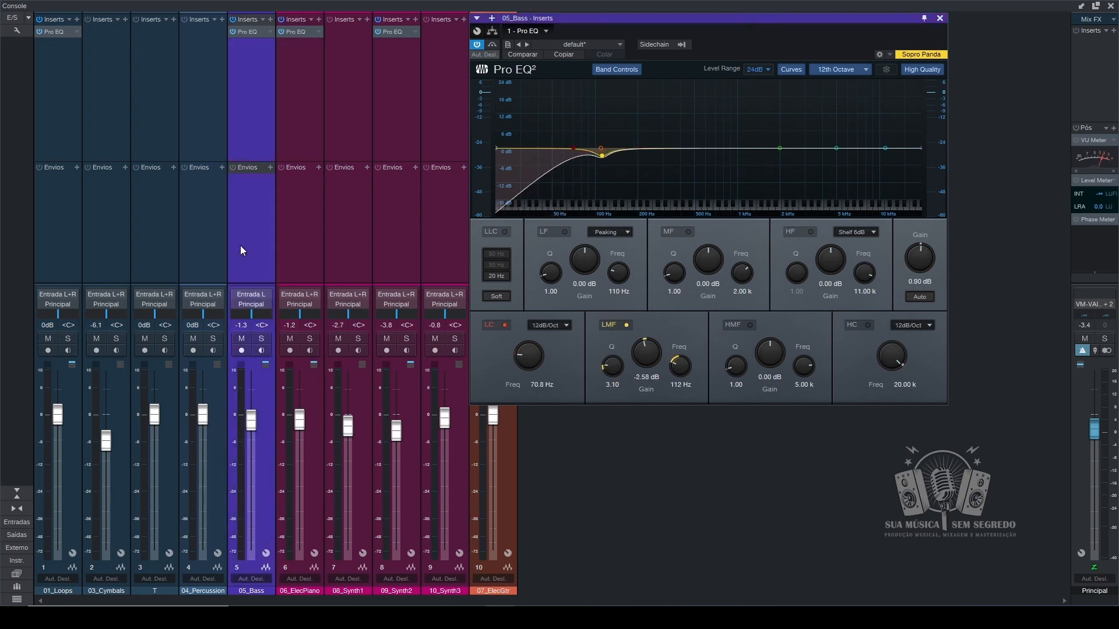
{"action": "left_click", "coordinate": [63, 240]}
{"action": "left_click", "coordinate": [264, 242]}
{"action": "left_click", "coordinate": [320, 221]}
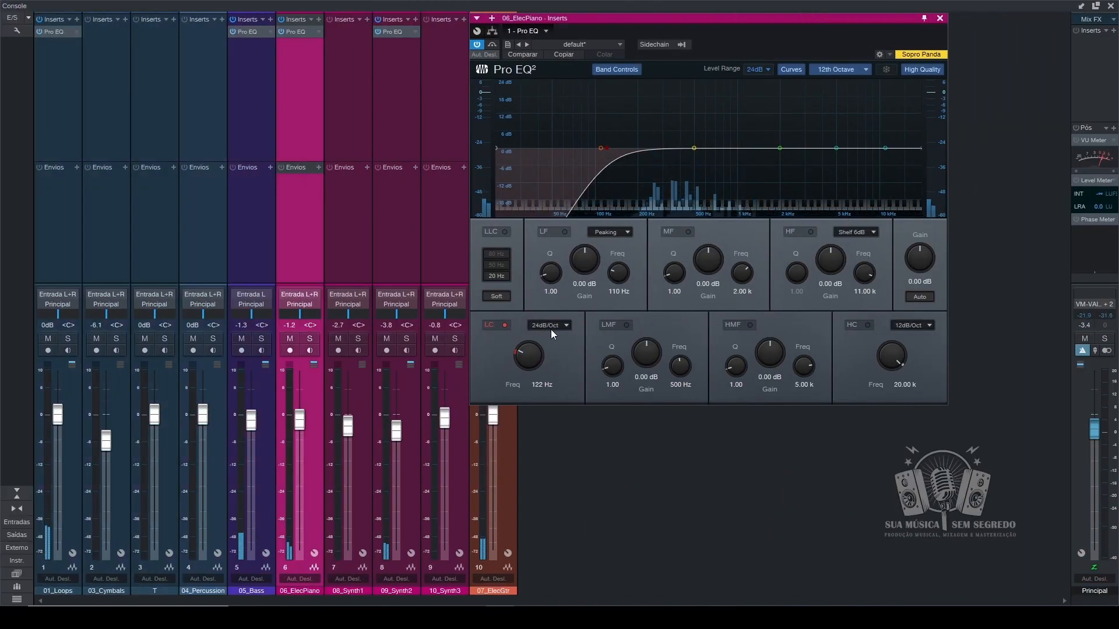
- Change the low cut slope to 12dB/Oct and sweep its frequency during playback, settling at 83.2 Hz
{"action": "left_click", "coordinate": [549, 327]}
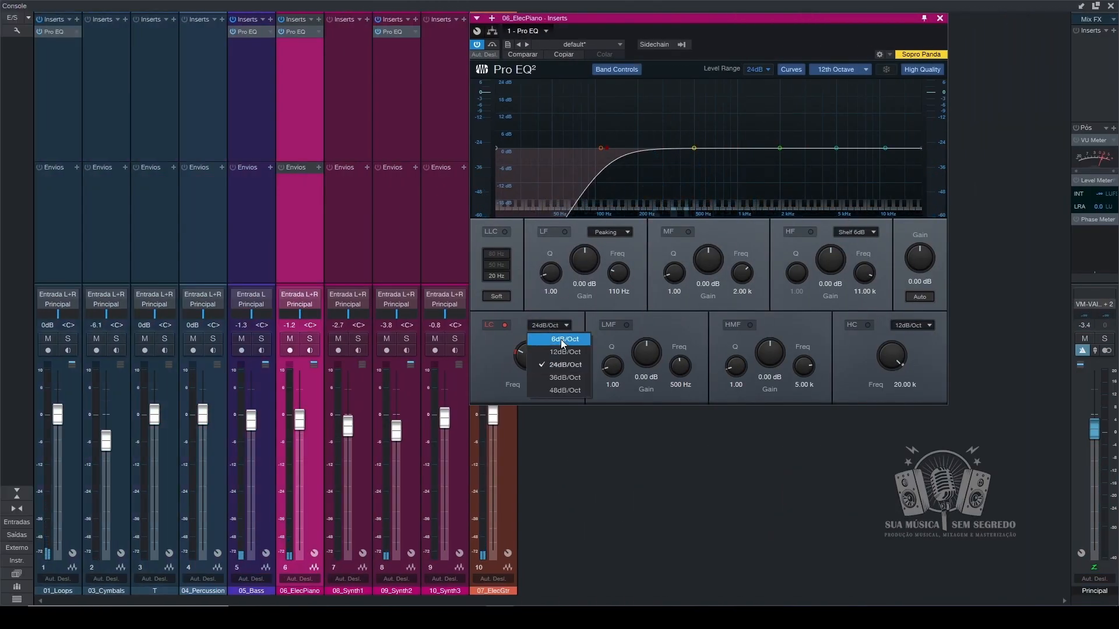
{"action": "left_click", "coordinate": [561, 352]}
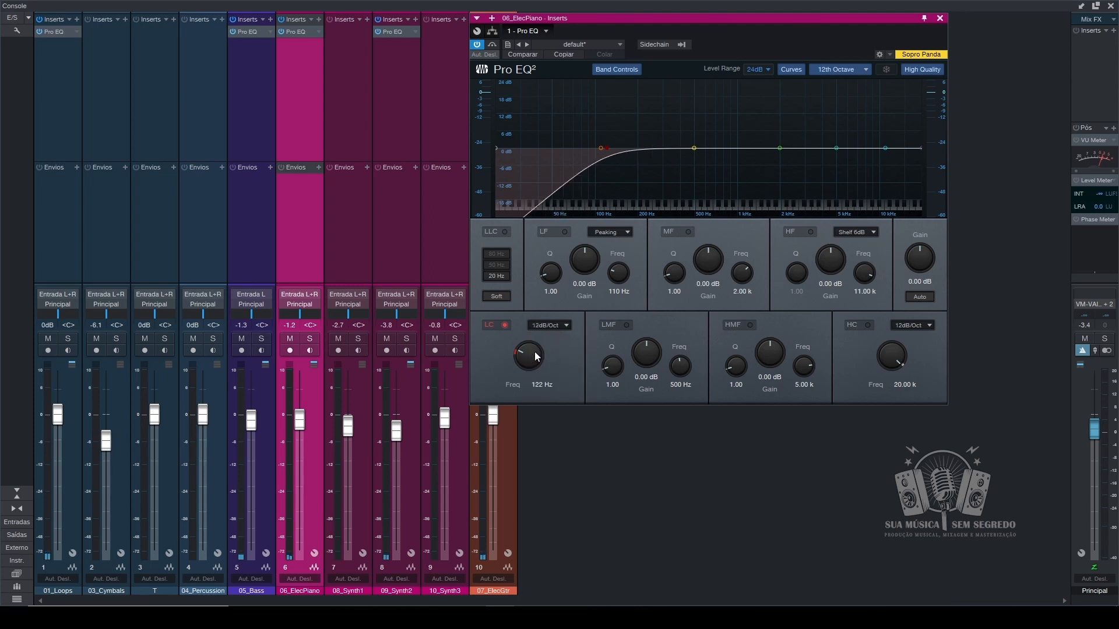
{"action": "left_click_drag", "start_coordinate": [533, 362], "coordinate": [532, 366]}
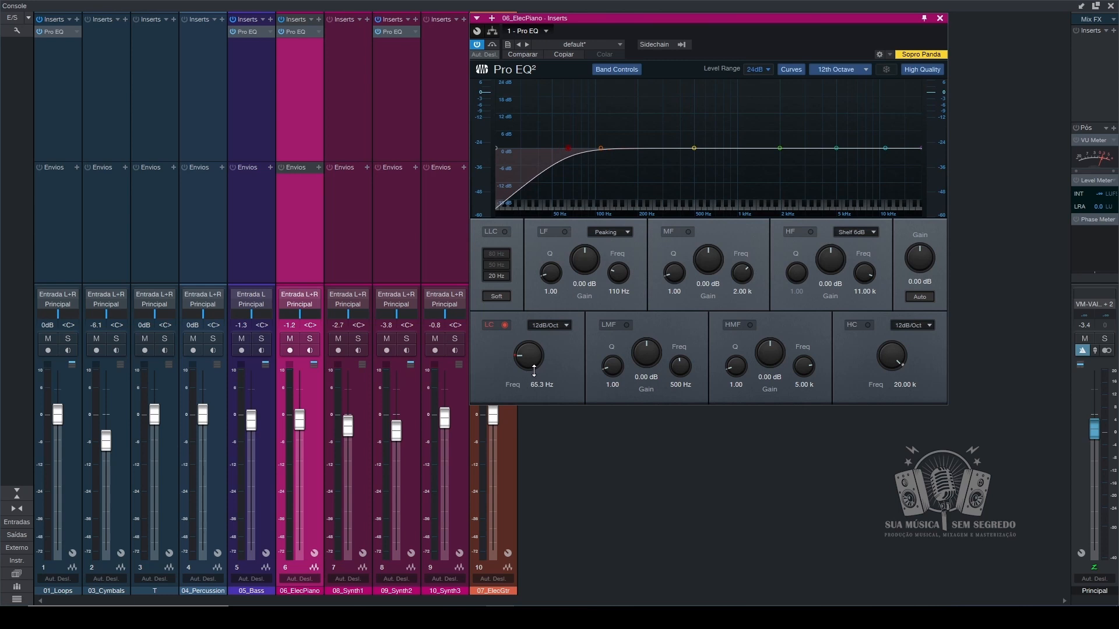
{"action": "key", "text": "space"}
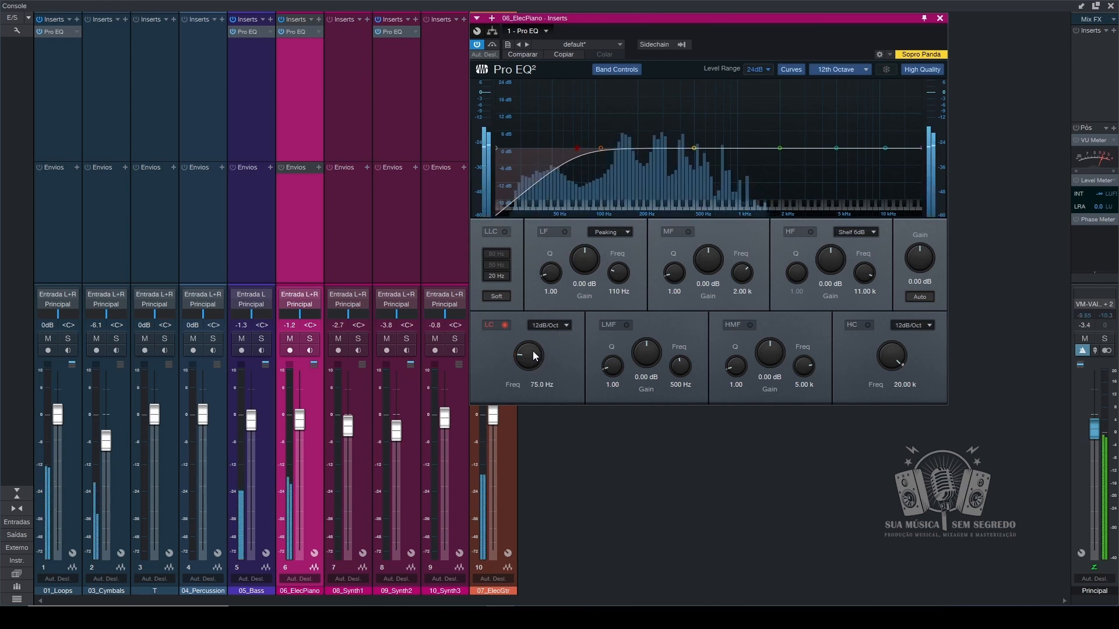
{"action": "left_click_drag", "start_coordinate": [529, 358], "coordinate": [523, 347]}
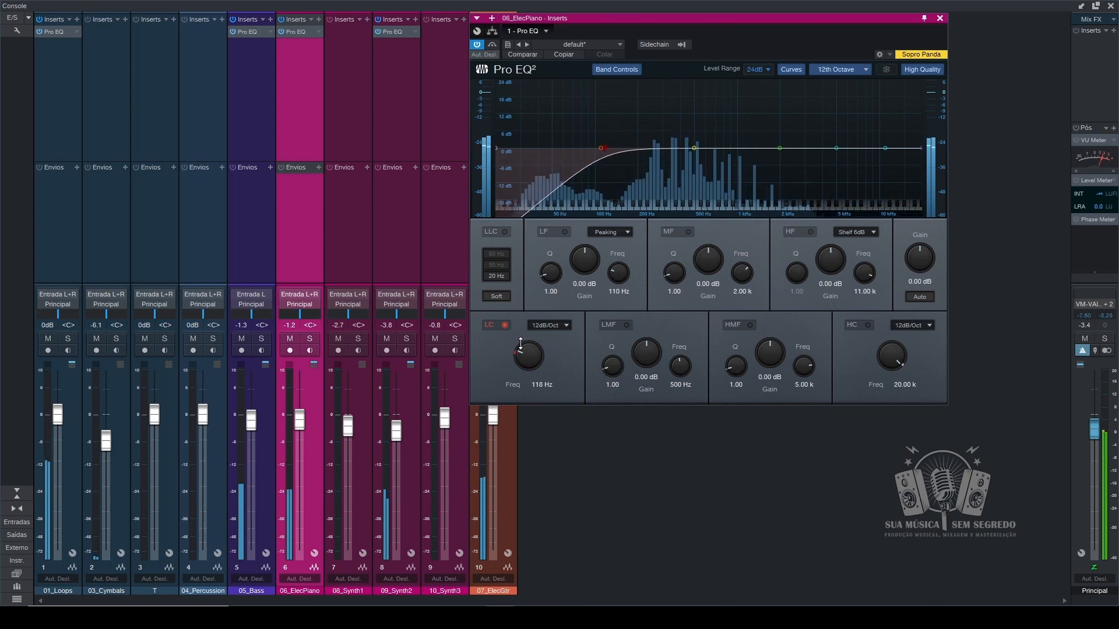
{"action": "left_click_drag", "start_coordinate": [520, 344], "coordinate": [520, 350]}
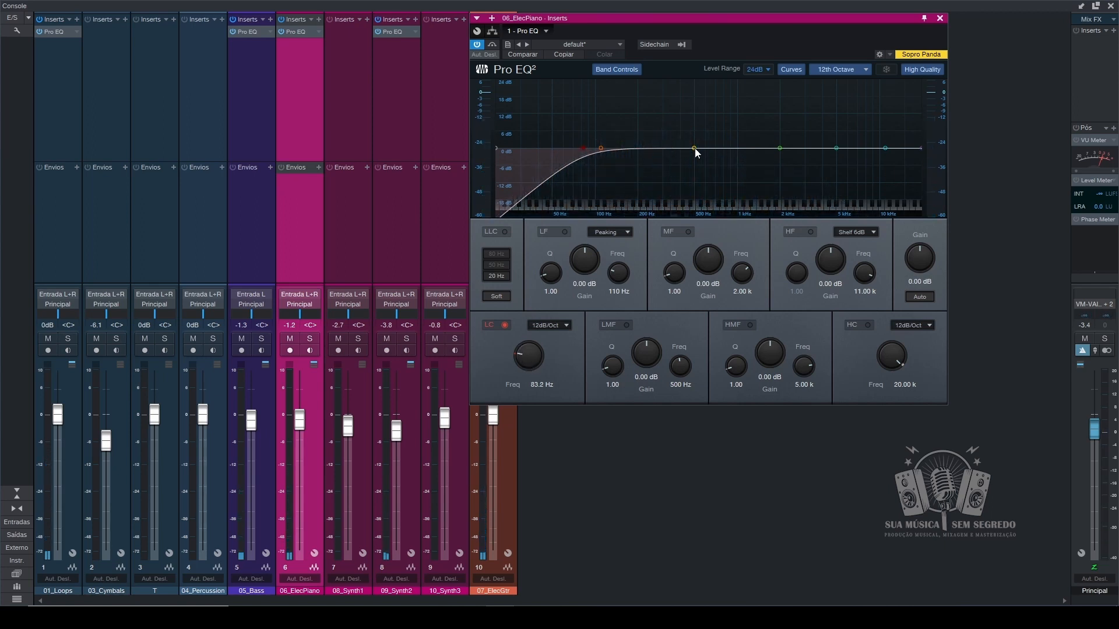
- Boost the LMF band about 8.13 dB at 346 Hz, narrow its Q to 2.20 and bypass the band during playback
{"action": "left_click_drag", "start_coordinate": [693, 148], "coordinate": [671, 124]}
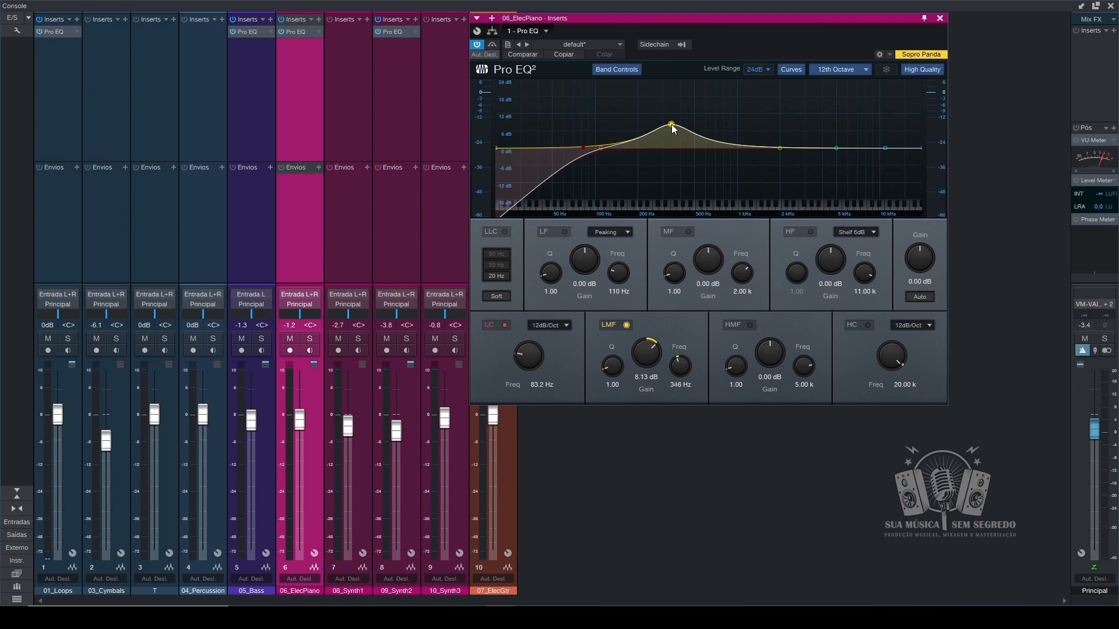
{"action": "key", "text": "space"}
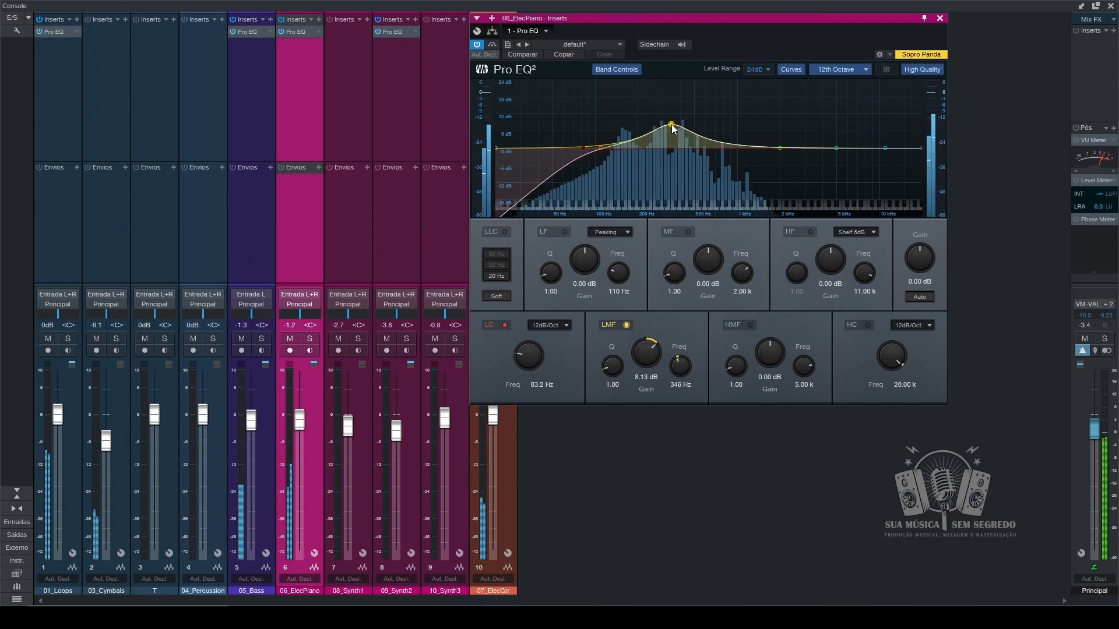
{"action": "scroll", "coordinate": [672, 124], "scroll_direction": "up", "scroll_amount": 3}
{"action": "scroll", "coordinate": [671, 125], "scroll_direction": "up", "scroll_amount": 1}
{"action": "double_click", "coordinate": [671, 125]}
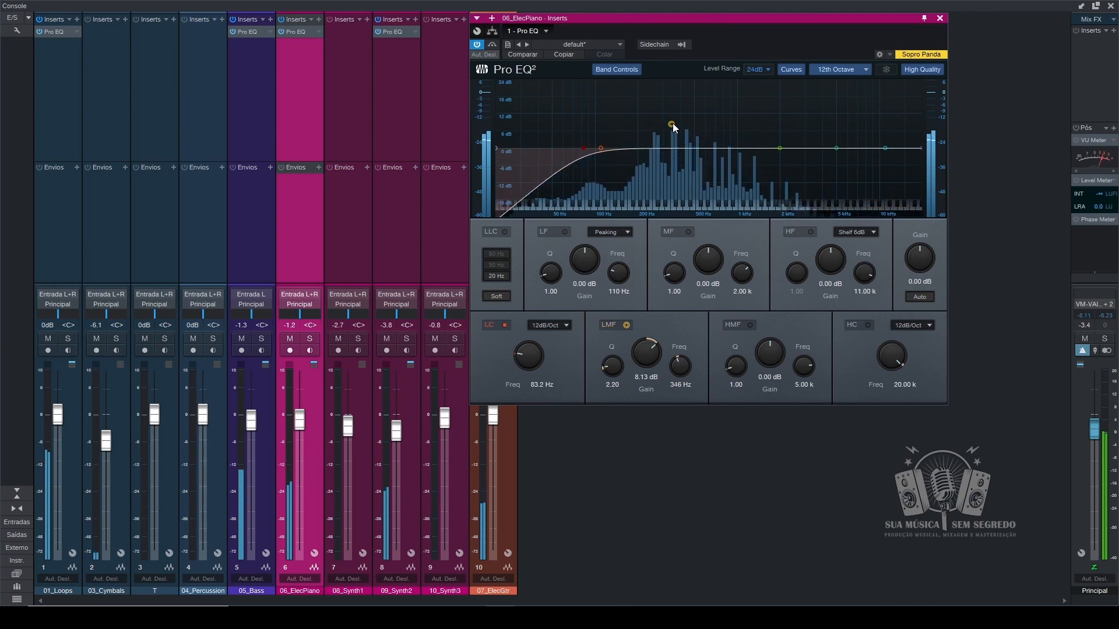
- Move the LMF boost to about 16.86 dB at 509 Hz and toggle the band off and on to compare
{"action": "left_click_drag", "start_coordinate": [673, 125], "coordinate": [695, 99]}
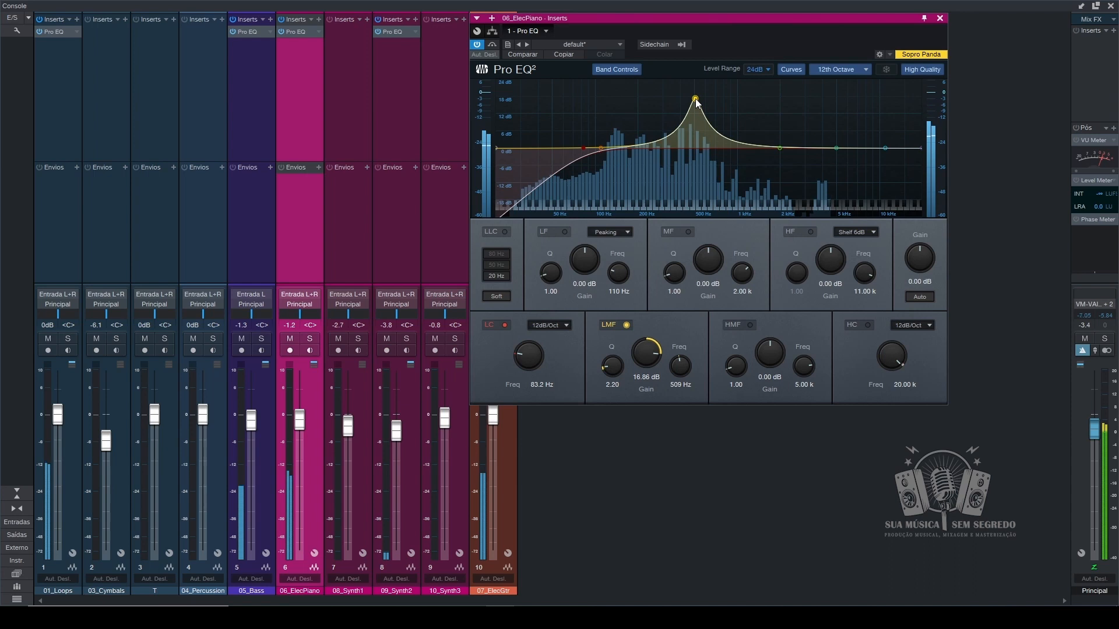
{"action": "left_click", "coordinate": [695, 100]}
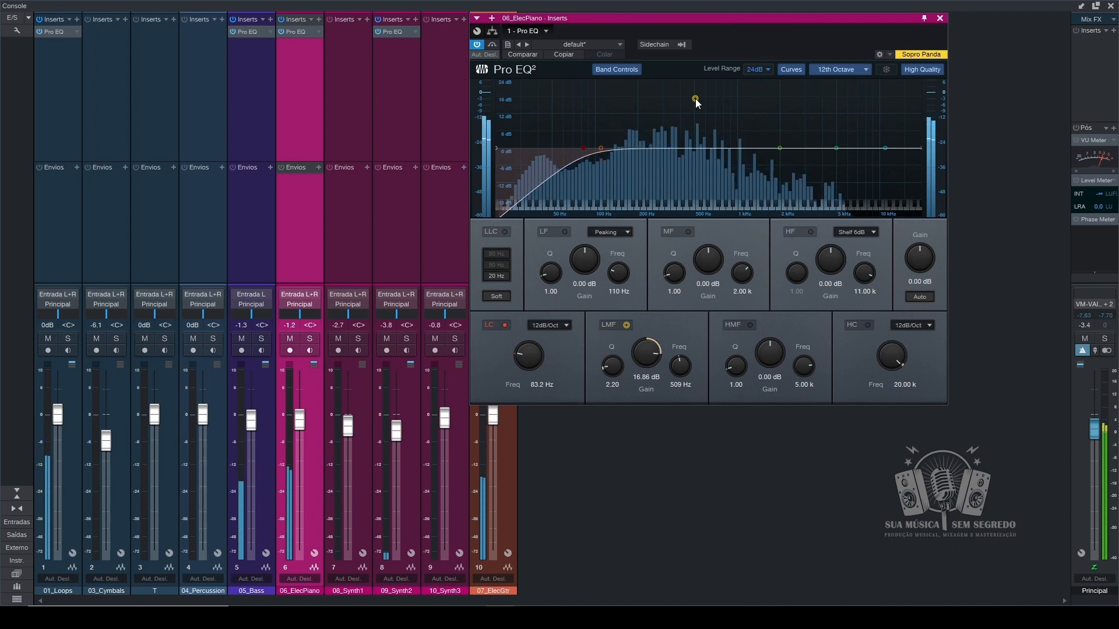
{"action": "left_click", "coordinate": [696, 100]}
{"action": "left_click", "coordinate": [695, 100]}
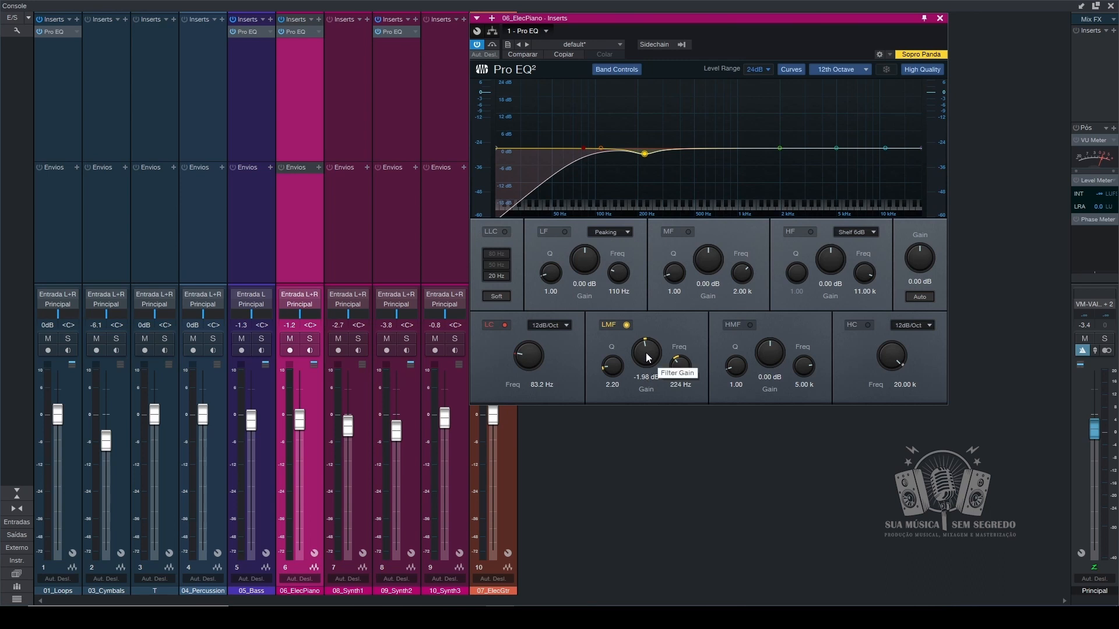
- Try LMF cuts at 224 Hz of about -10 dB, -8.94 dB and -1.50 dB while playing the mix to compare them
{"action": "key", "text": "space"}
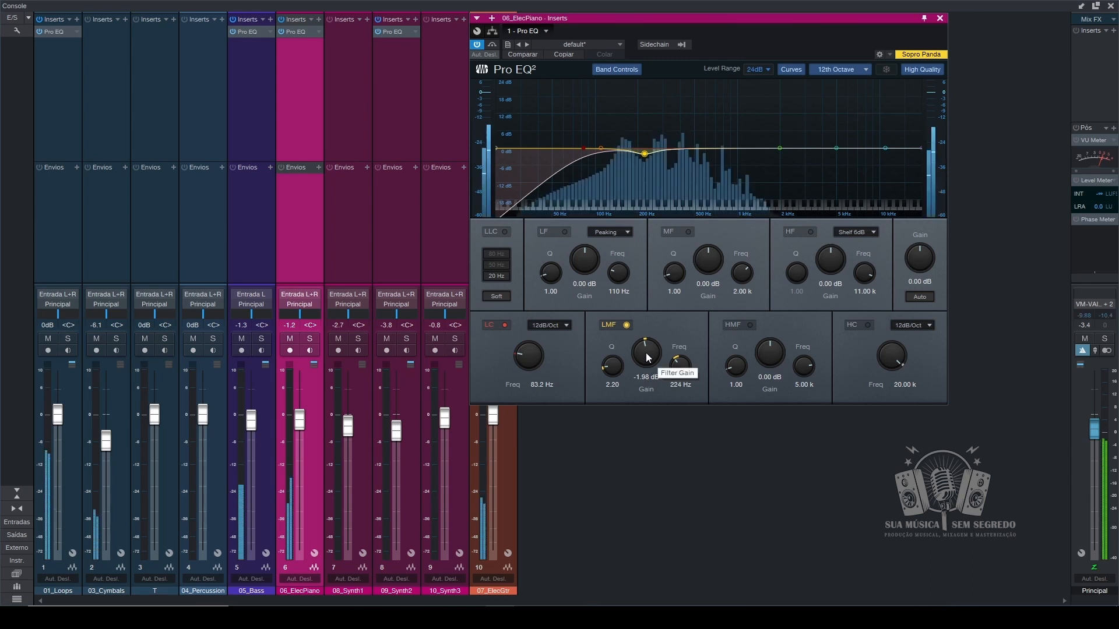
{"action": "left_click_drag", "start_coordinate": [648, 358], "coordinate": [647, 368]}
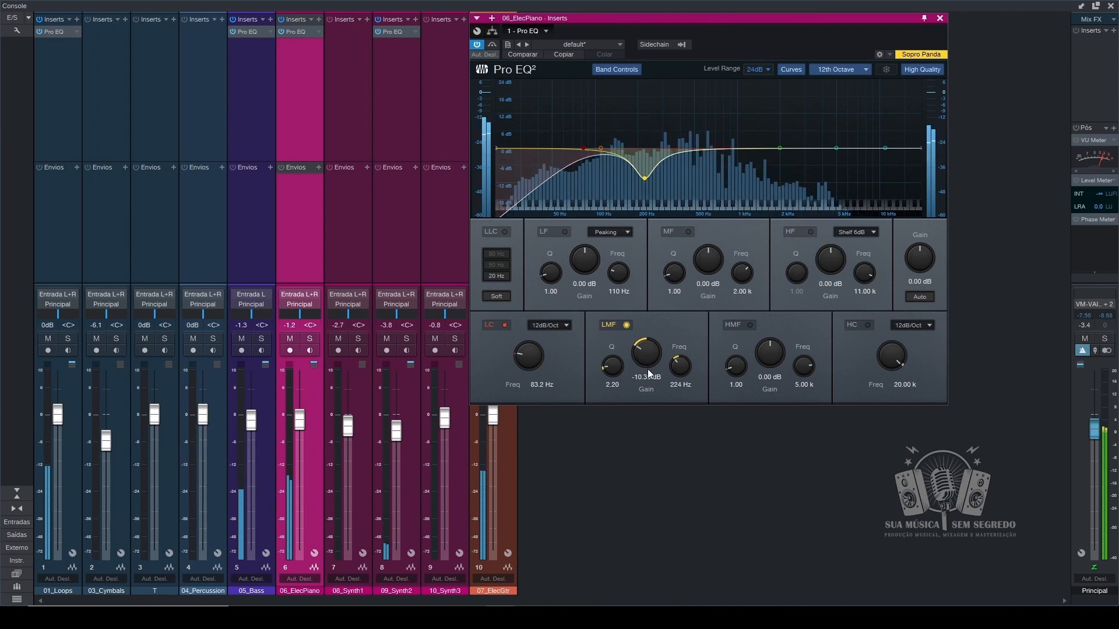
{"action": "left_click_drag", "start_coordinate": [648, 369], "coordinate": [641, 364]}
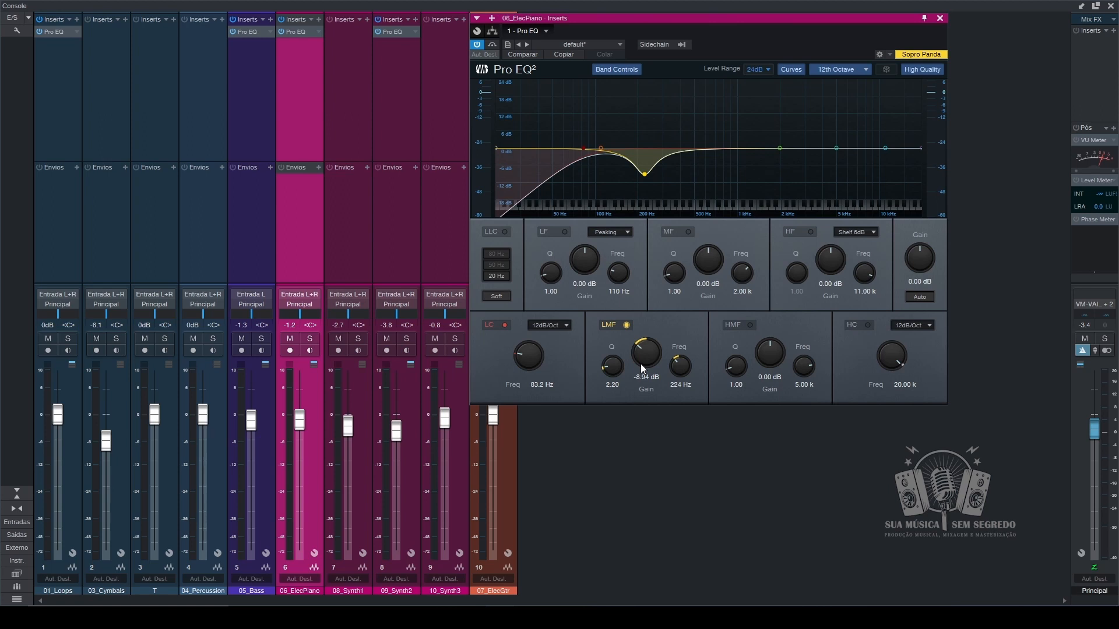
{"action": "key", "text": "space"}
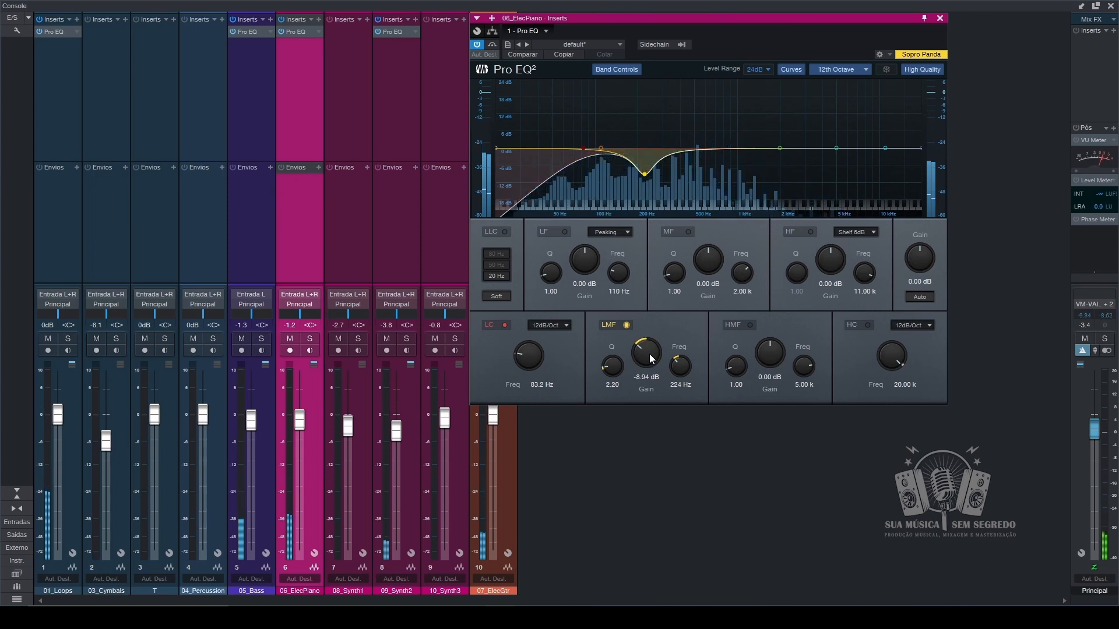
{"action": "left_click_drag", "start_coordinate": [650, 354], "coordinate": [643, 329]}
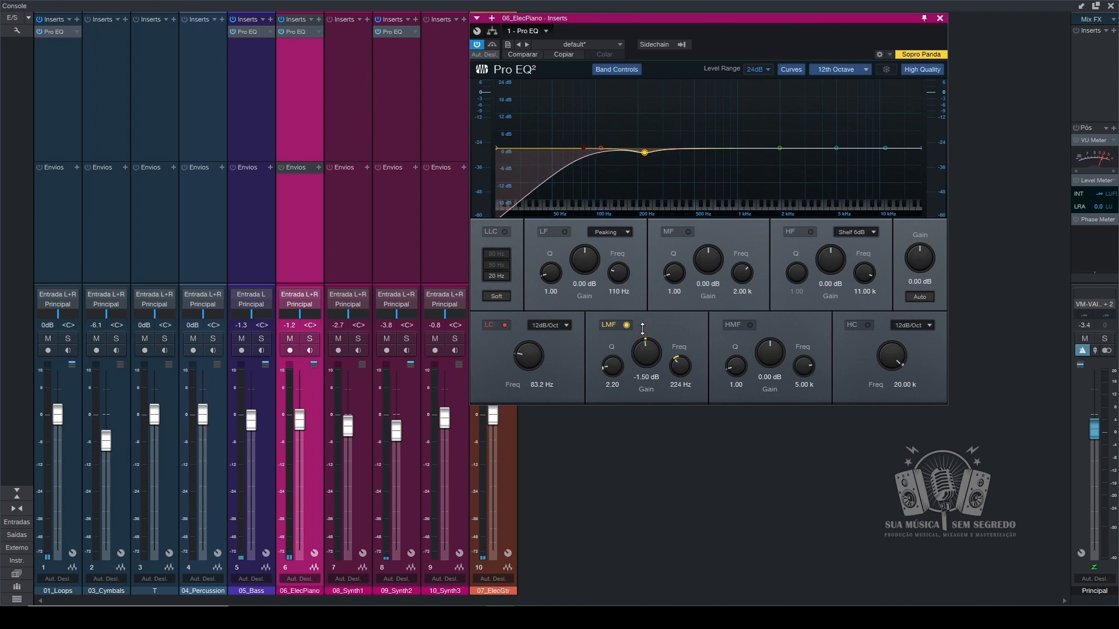
{"action": "key", "text": "space"}
- Load the Keys - B3 Organ instrument preset into the 06_ElecPiano EQ
{"action": "left_click", "coordinate": [587, 44]}
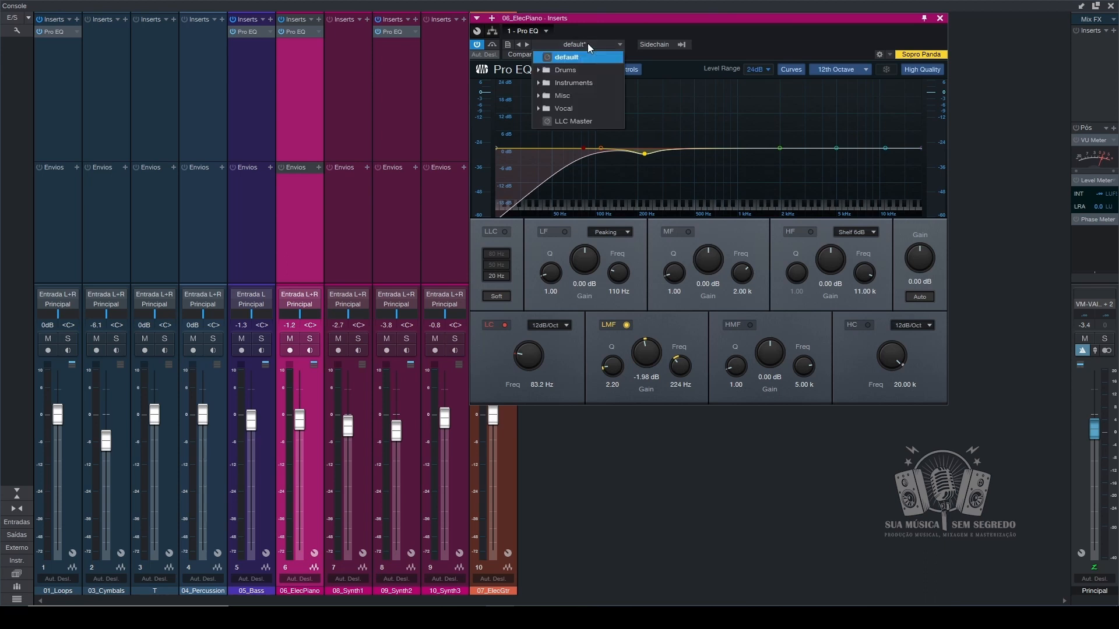
{"action": "left_click", "coordinate": [537, 84]}
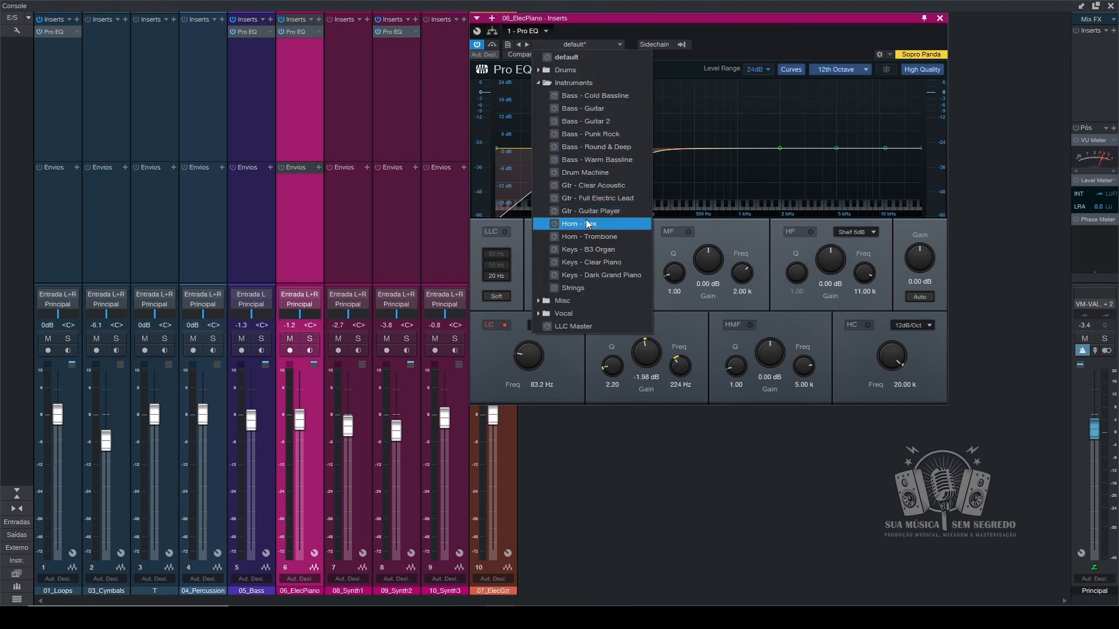
{"action": "left_click", "coordinate": [586, 249]}
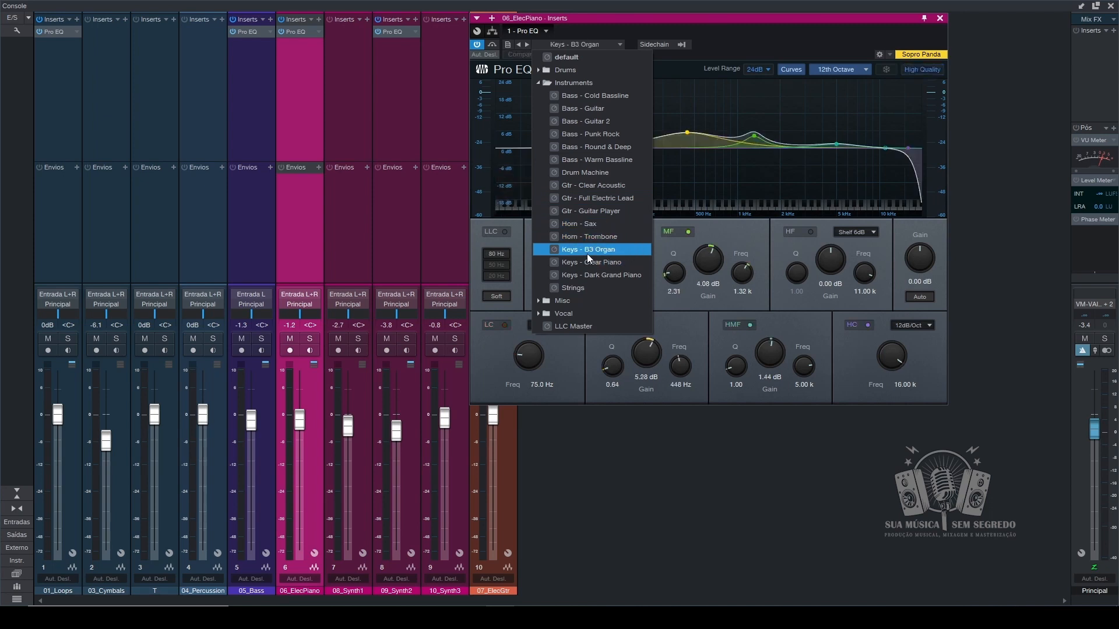
{"action": "left_click", "coordinate": [695, 100]}
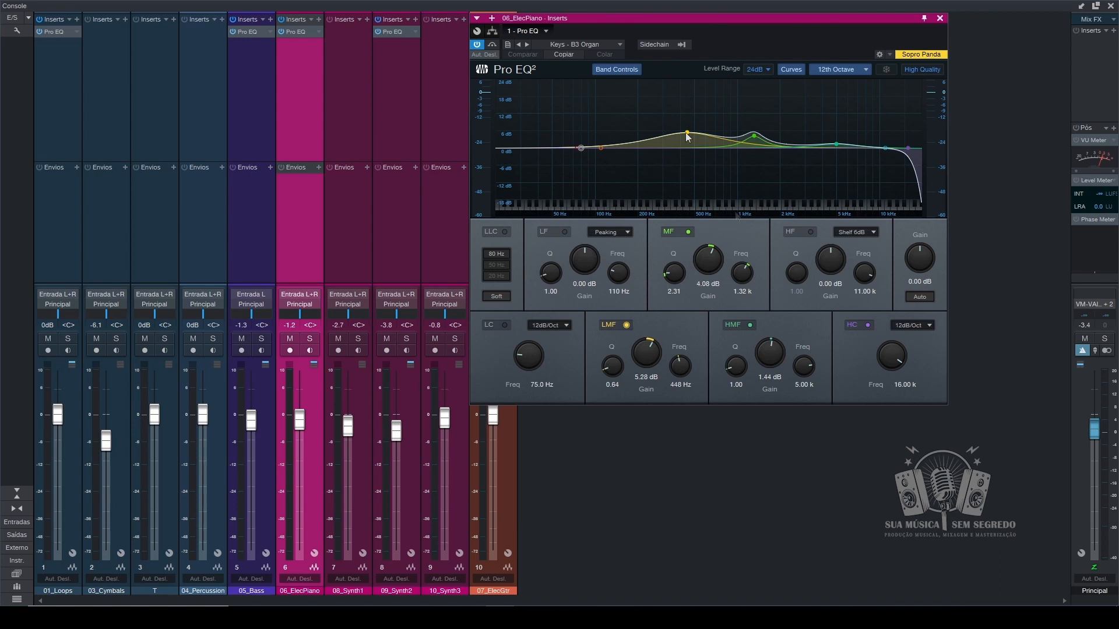
- Reshape the preset with LMF about 7.93 dB at 366 Hz, MF -5.16 dB at 1.35 kHz and HMF 7.14 dB at 4.68 kHz
{"action": "left_click_drag", "start_coordinate": [687, 133], "coordinate": [687, 140]}
{"action": "mouse_move", "coordinate": [754, 138]}
{"action": "left_mouse_down"}
{"action": "mouse_move", "coordinate": [757, 148]}
{"action": "mouse_move", "coordinate": [764, 138]}
{"action": "left_mouse_up"}
{"action": "double_click", "coordinate": [765, 138]}
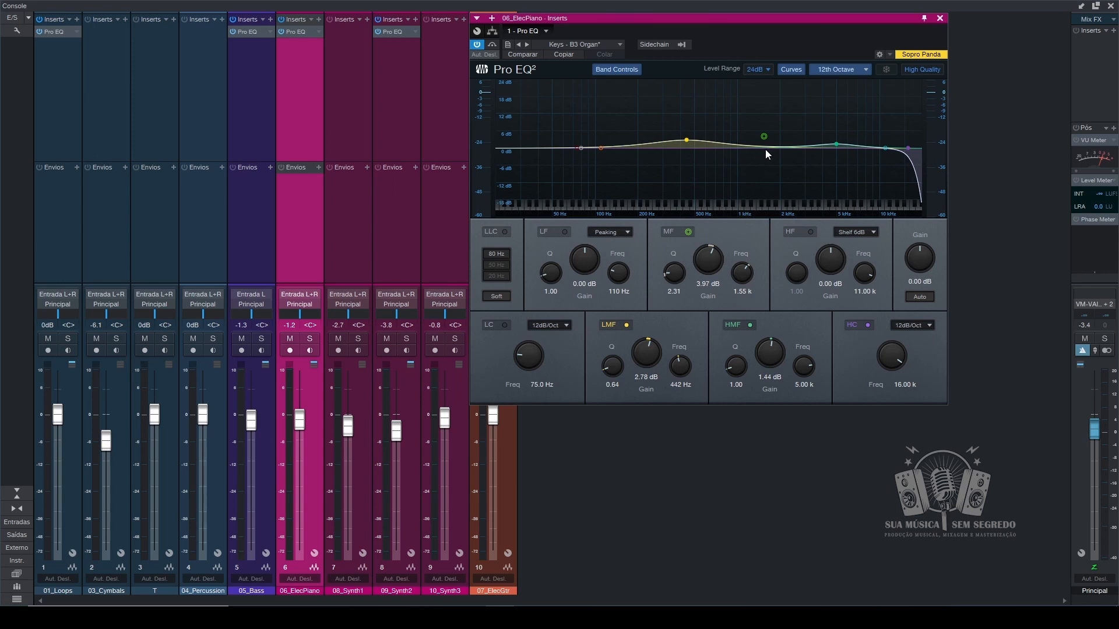
{"action": "left_click_drag", "start_coordinate": [764, 136], "coordinate": [755, 163]}
{"action": "left_click_drag", "start_coordinate": [687, 140], "coordinate": [638, 146]}
{"action": "left_click_drag", "start_coordinate": [832, 146], "coordinate": [832, 128]}
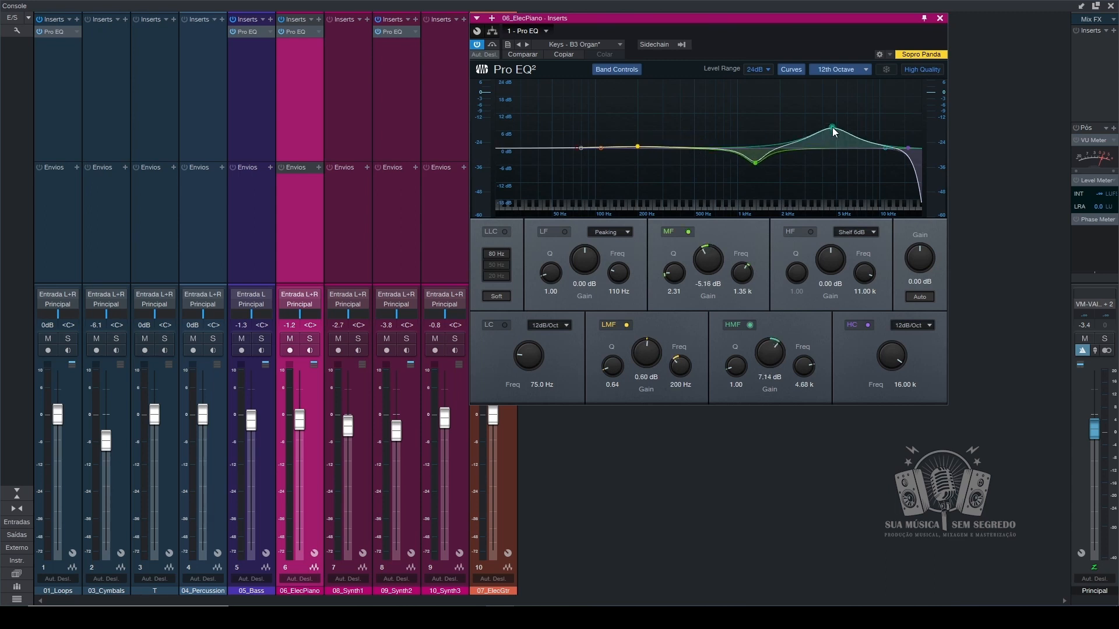
{"action": "left_click_drag", "start_coordinate": [637, 146], "coordinate": [676, 126]}
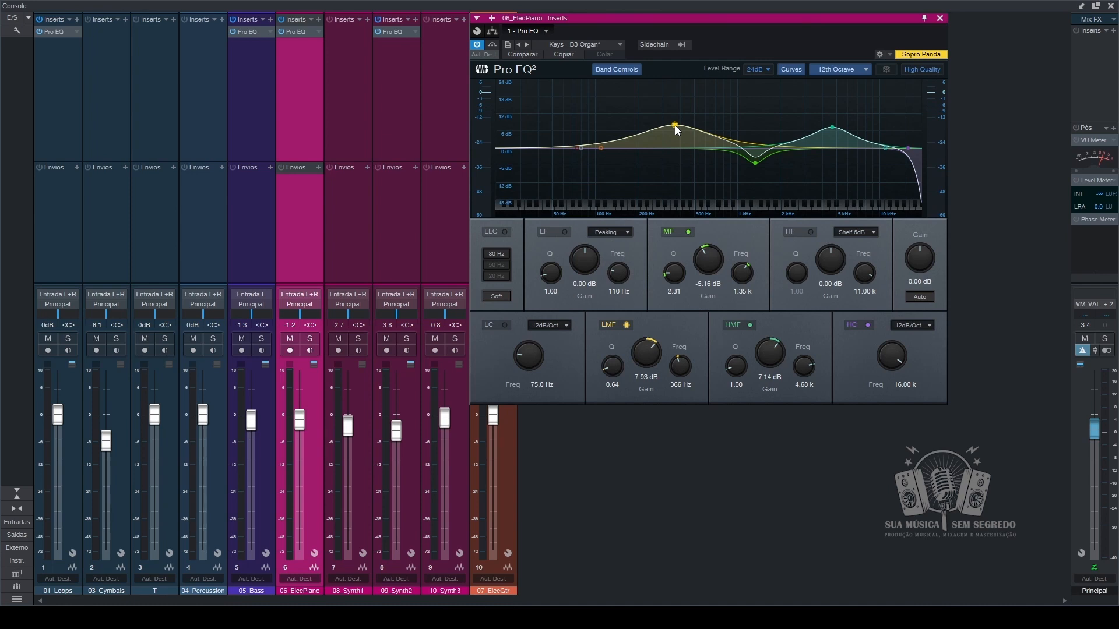
- Disable the MF, LMF, HMF and HC bands and restore the EQ's default preset
{"action": "double_click", "coordinate": [755, 163]}
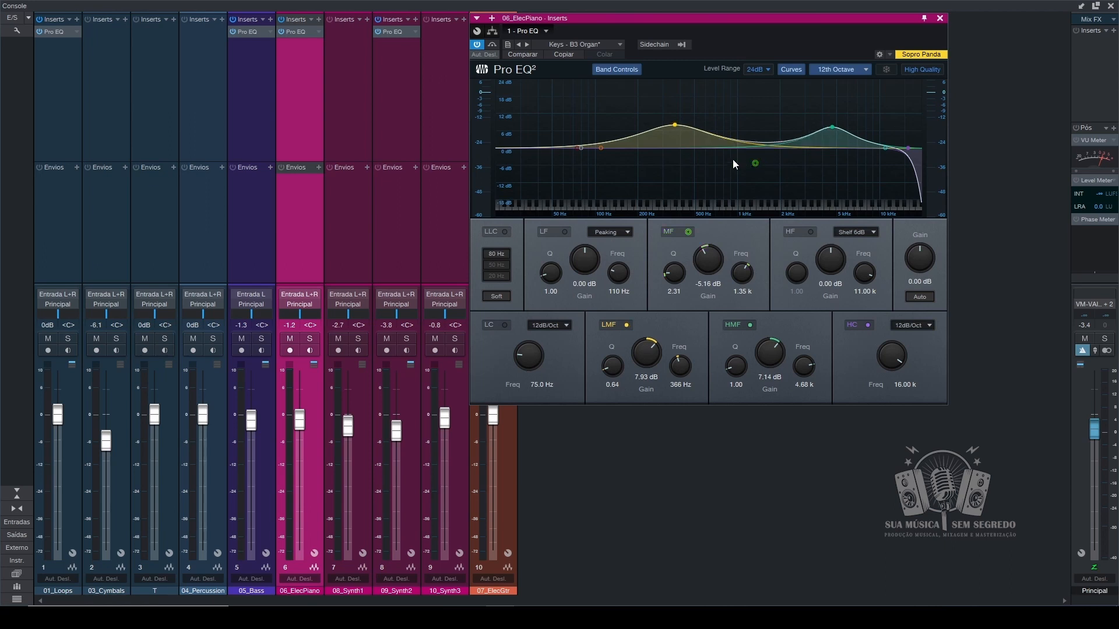
{"action": "double_click", "coordinate": [676, 125]}
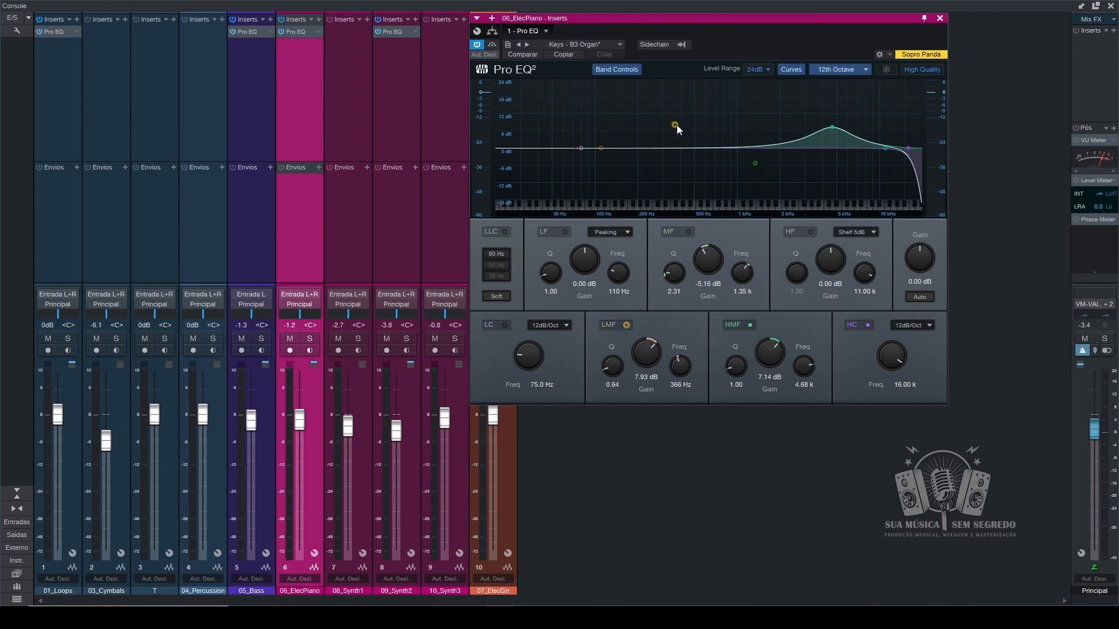
{"action": "double_click", "coordinate": [831, 127]}
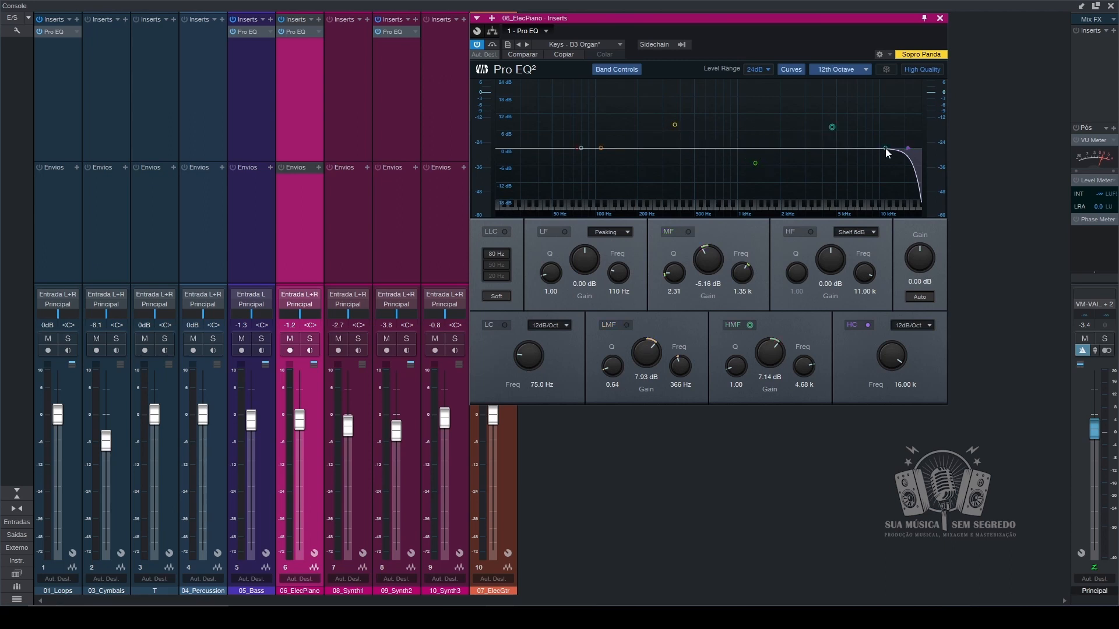
{"action": "double_click", "coordinate": [908, 148]}
{"action": "double_click", "coordinate": [908, 149]}
{"action": "double_click", "coordinate": [908, 149]}
{"action": "left_click", "coordinate": [575, 47]}
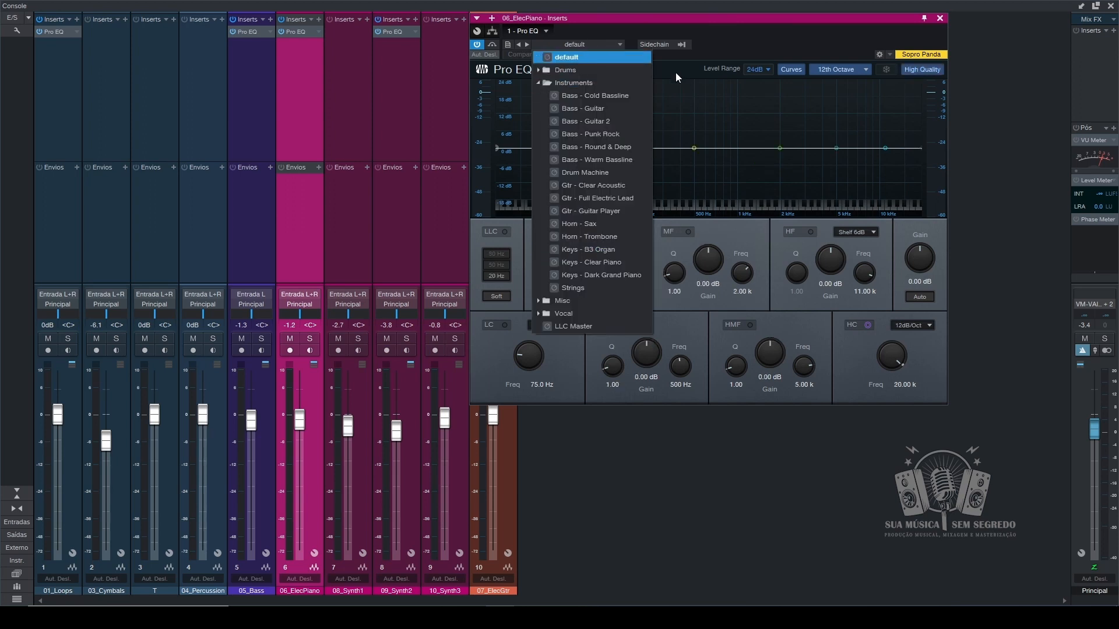
- Compare the full mix with the Pro EQ inserts bypassed and active, and inspect the 06_ElecPiano EQ settings
{"action": "left_click", "coordinate": [683, 94]}
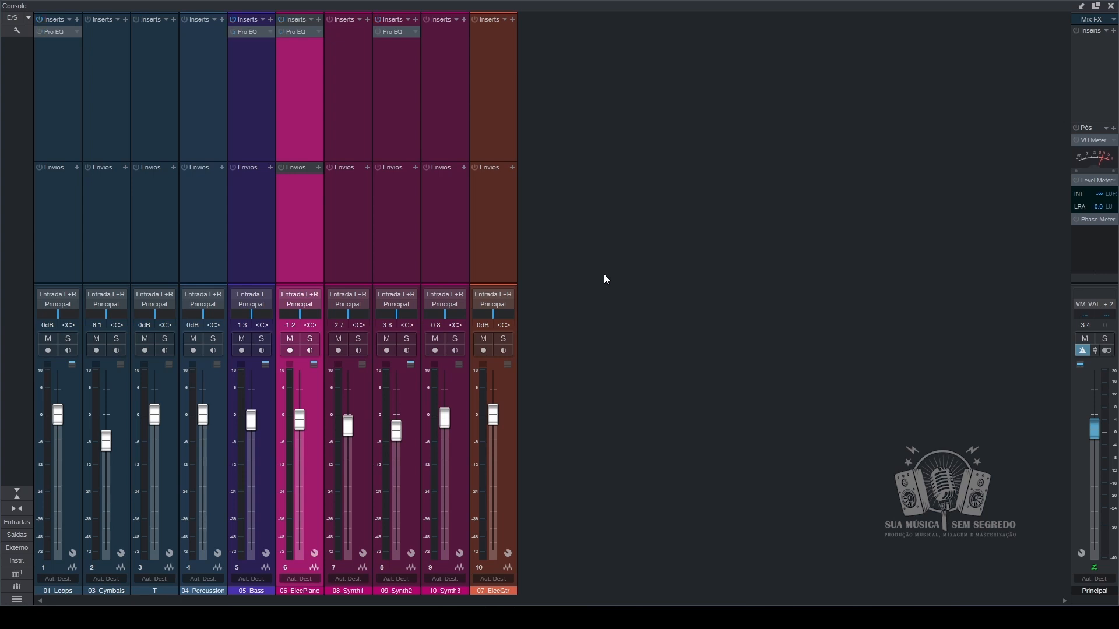
{"action": "key", "text": "ctrl+shift+b"}
{"action": "key", "text": "space"}
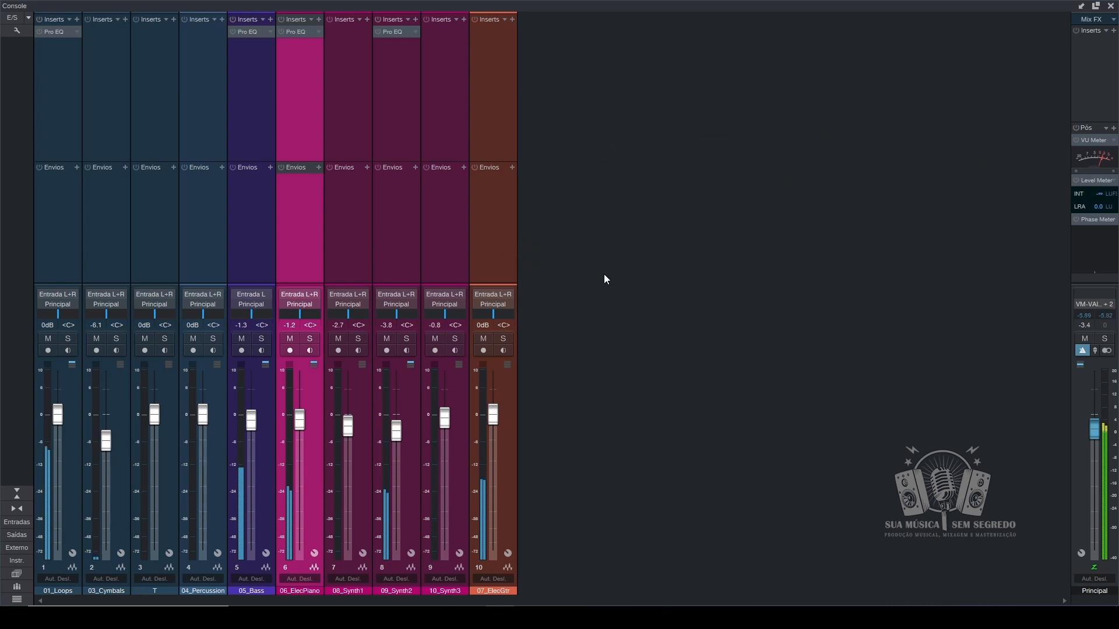
{"action": "key", "text": "space"}
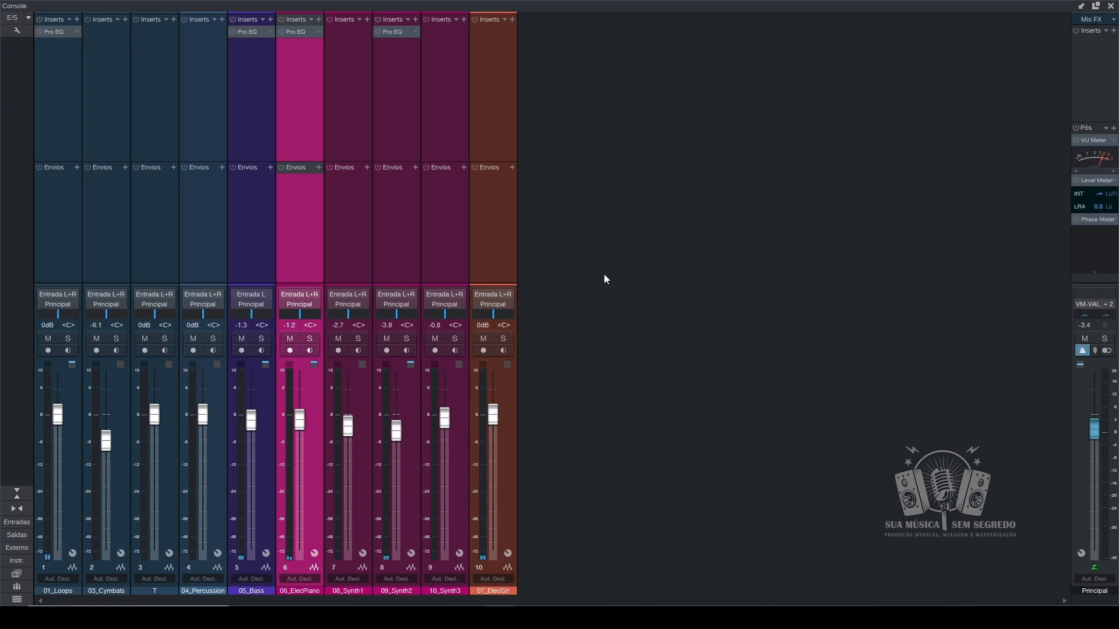
{"action": "key", "text": "space"}
{"action": "left_click", "coordinate": [295, 32]}
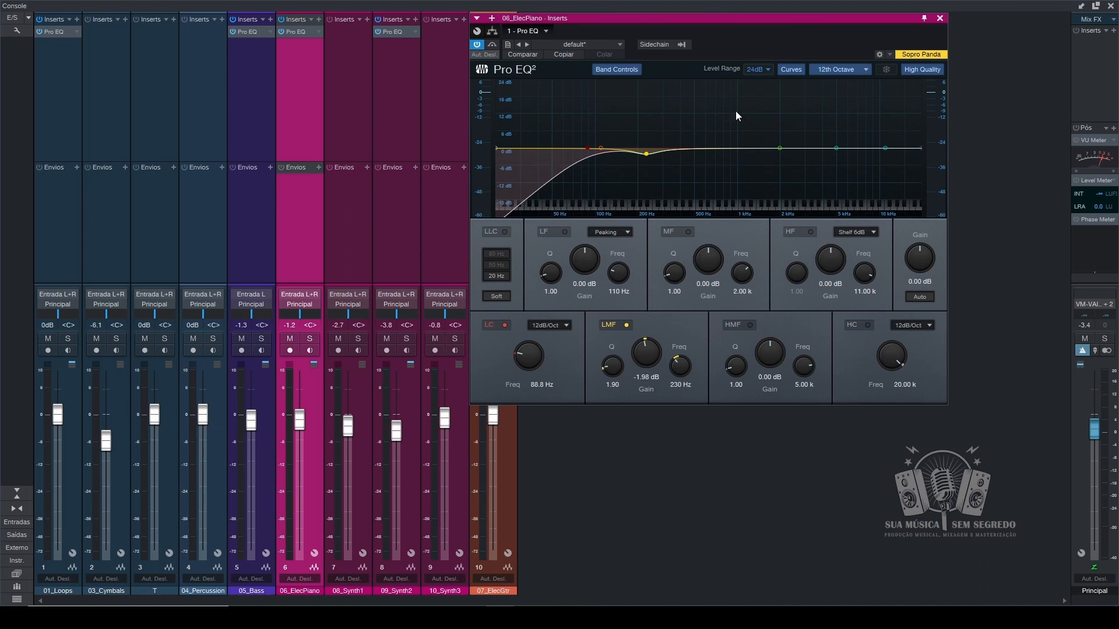
{"action": "left_click", "coordinate": [940, 19]}
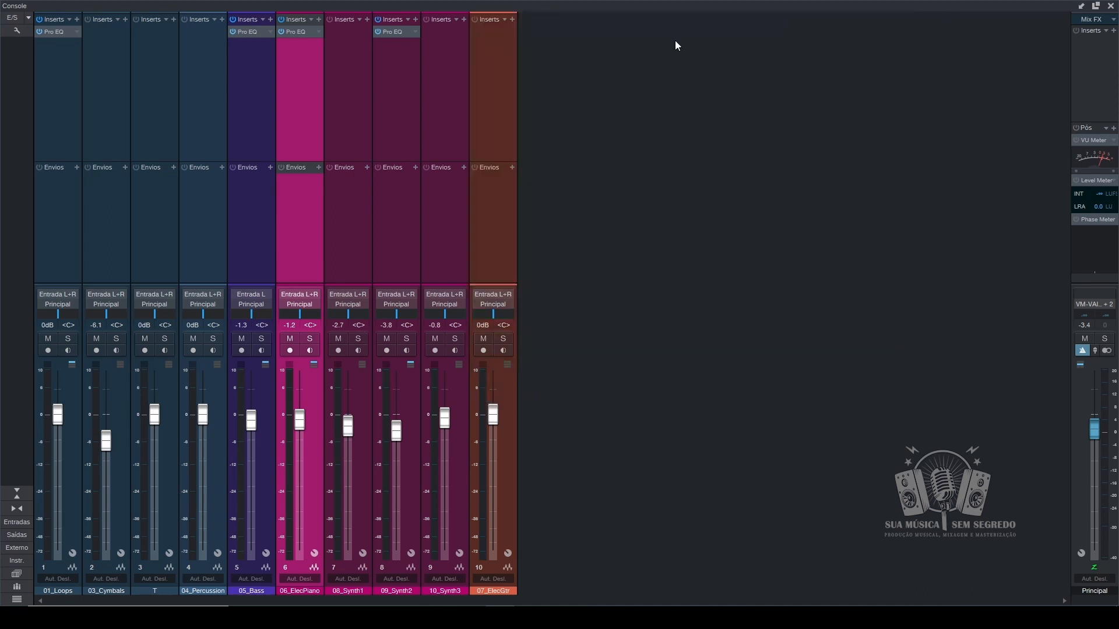
- Add a second Pro EQ to 06_ElecPiano with LF boosted about 15.7 dB at 96.7 Hz and LMF cut -9.92 dB at 336 Hz
{"action": "left_click", "coordinate": [318, 20]}
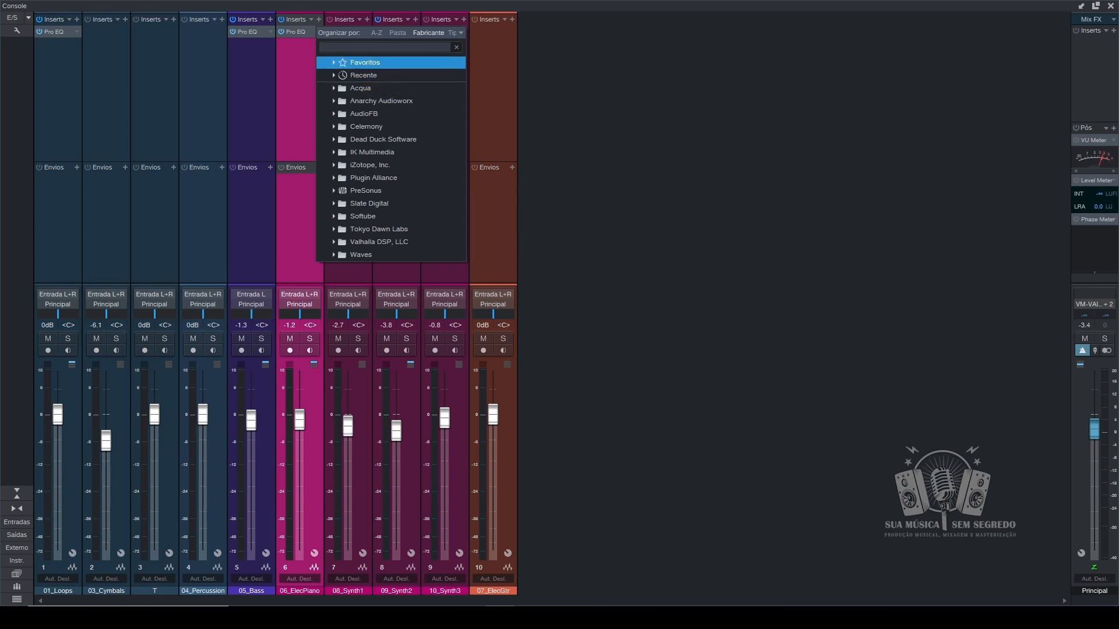
{"action": "type", "text": "pro"}
{"action": "left_click", "coordinate": [382, 88]}
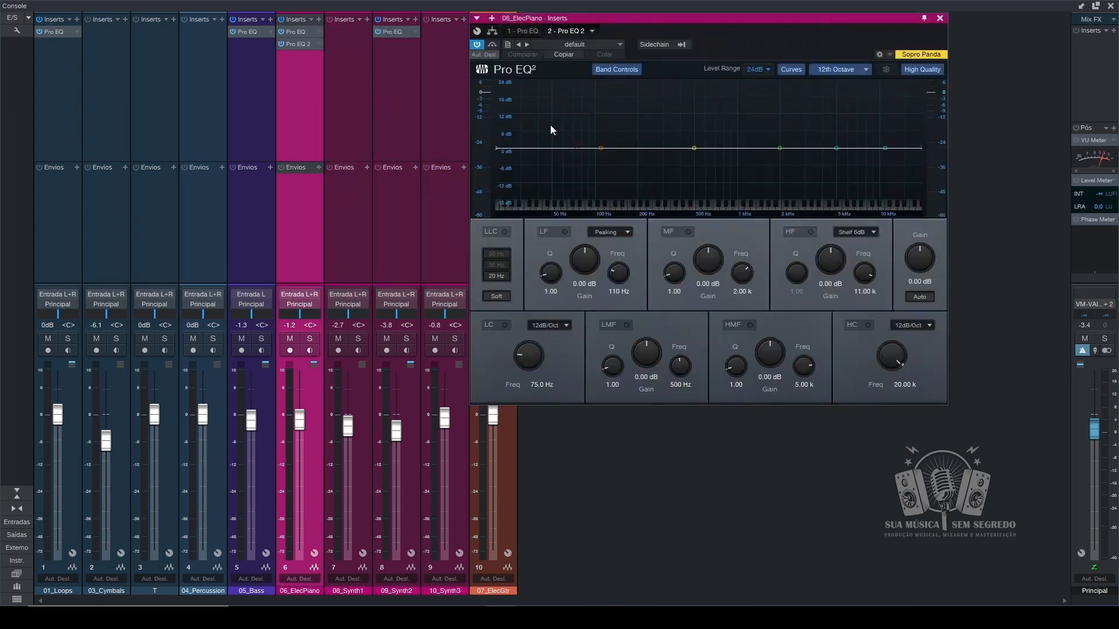
{"action": "left_click_drag", "start_coordinate": [601, 148], "coordinate": [592, 102]}
{"action": "left_click_drag", "start_coordinate": [693, 148], "coordinate": [684, 177]}
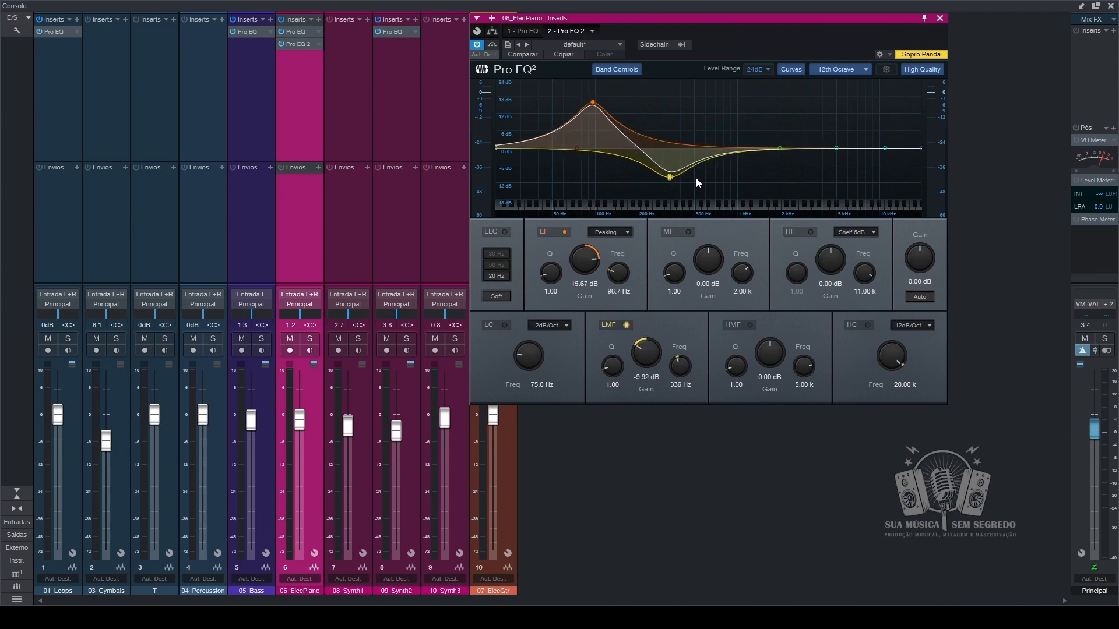
- Set the second EQ's MF to 11.90 dB at 2.76 kHz, HF to 2.58 dB at 9.14 kHz and LF gain to 2.71 dB
{"action": "left_click_drag", "start_coordinate": [784, 146], "coordinate": [801, 117]}
{"action": "left_click_drag", "start_coordinate": [885, 148], "coordinate": [874, 142]}
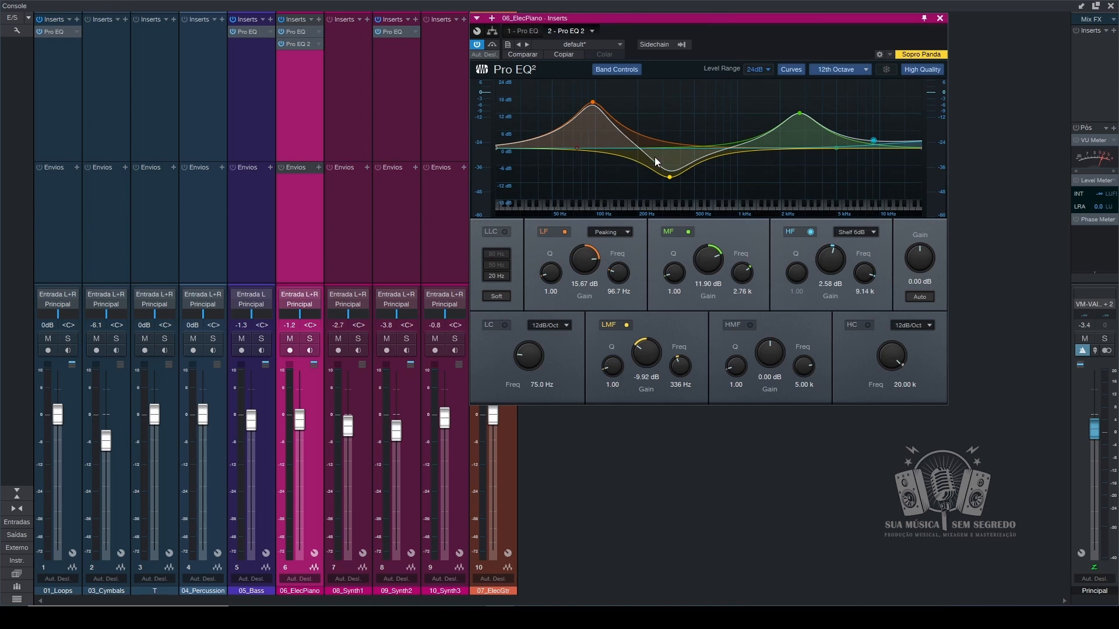
{"action": "left_click_drag", "start_coordinate": [594, 259], "coordinate": [603, 296]}
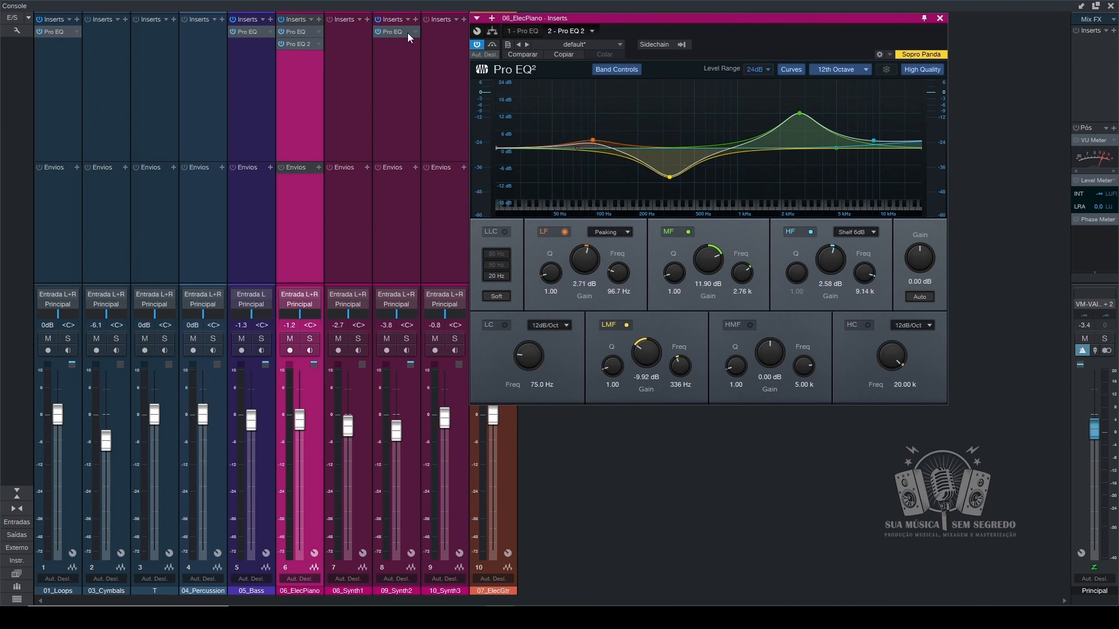
- Check the 01_Loops EQ settings and solo the 09_Synth2 channel
{"action": "left_click", "coordinate": [61, 31]}
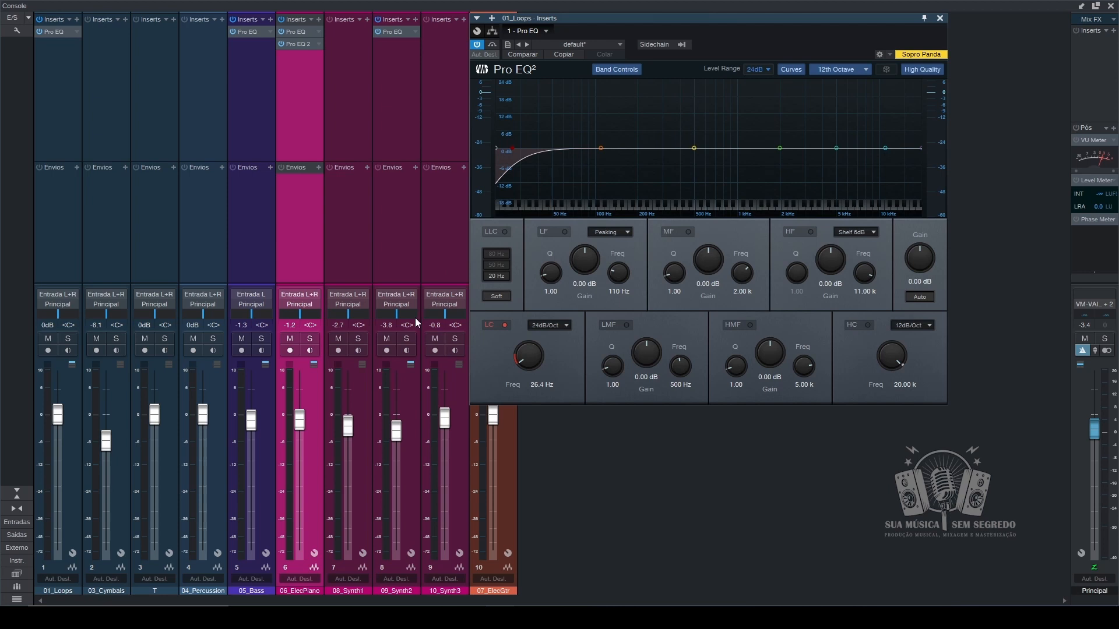
{"action": "left_click", "coordinate": [403, 339]}
{"action": "left_click", "coordinate": [939, 18]}
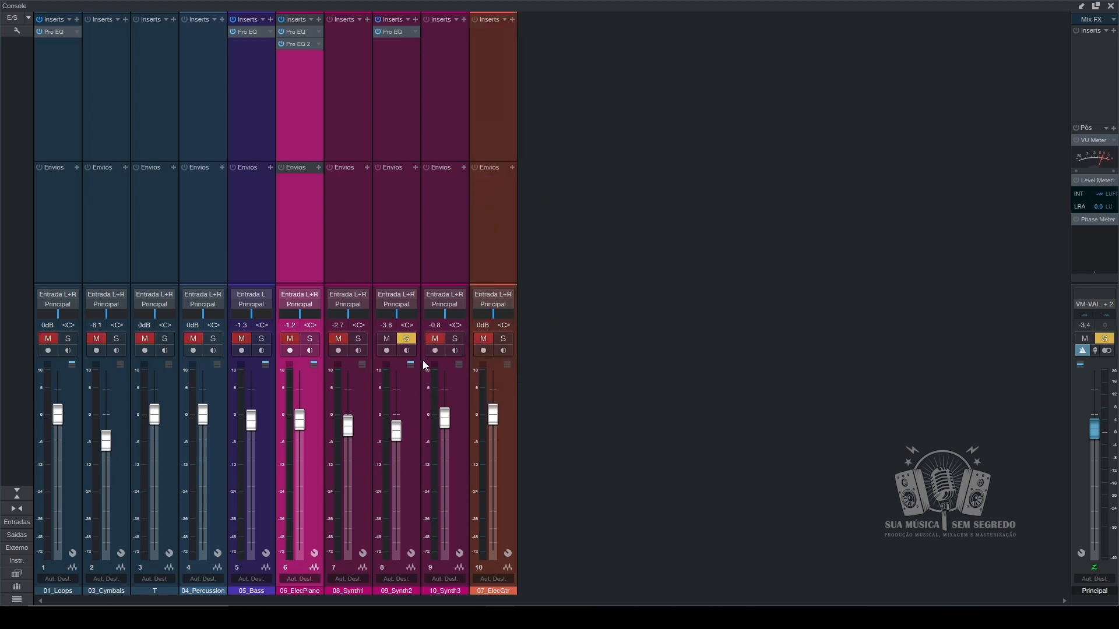
- Move the playback position to bar 25 in the arrangement and listen to the soloed 09_Synth2 track
{"action": "left_click", "coordinate": [399, 117]}
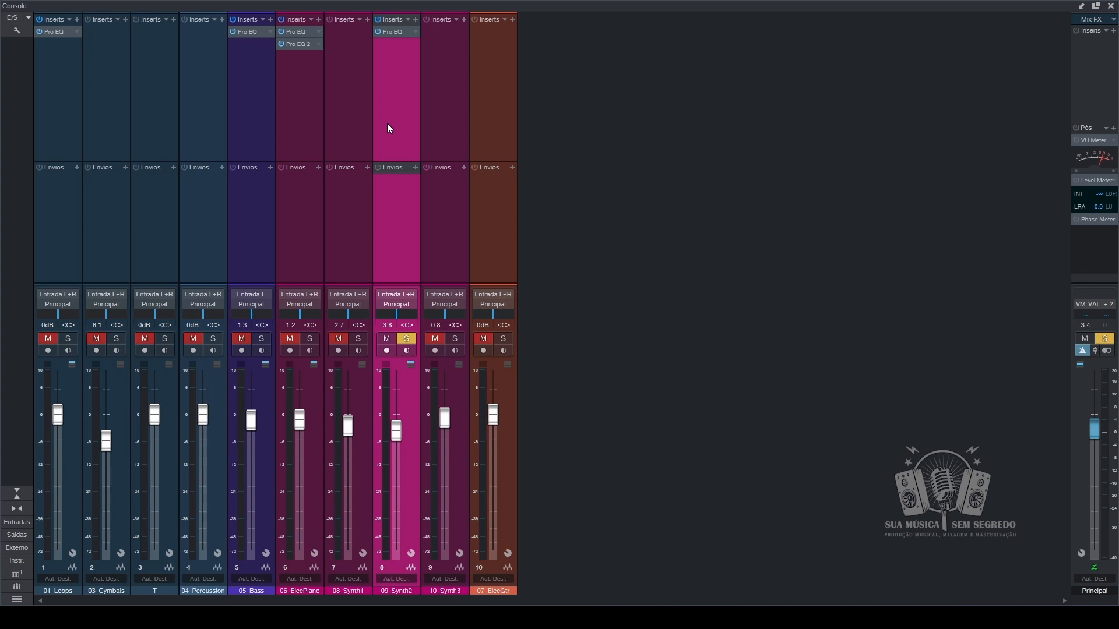
{"action": "key", "text": "F3"}
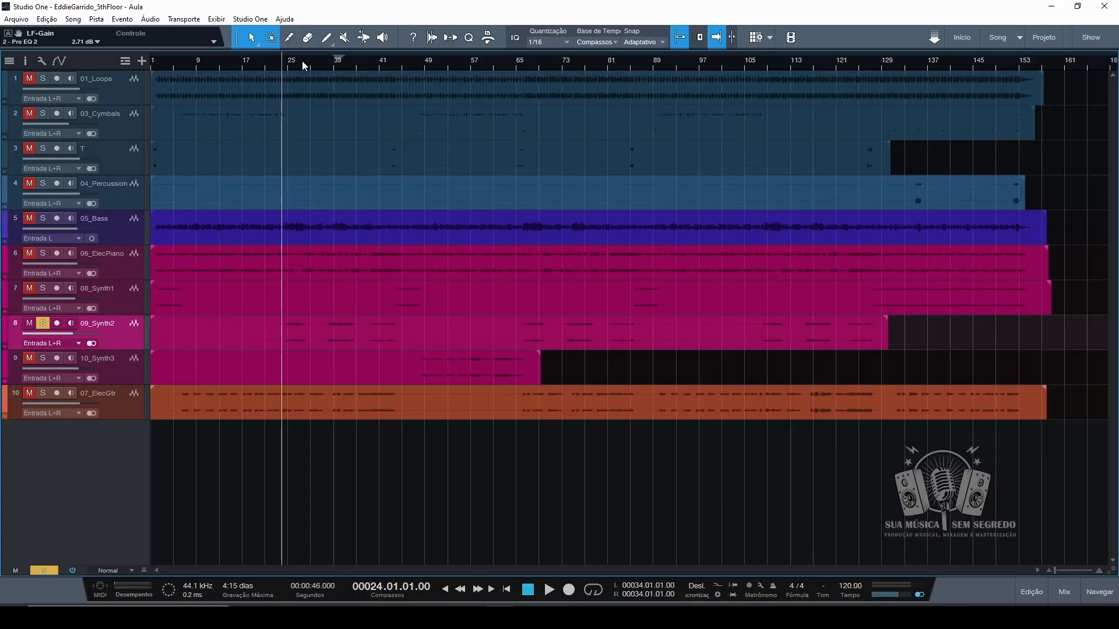
{"action": "left_click", "coordinate": [285, 59]}
{"action": "key", "text": "space"}
{"action": "key", "text": "space"}
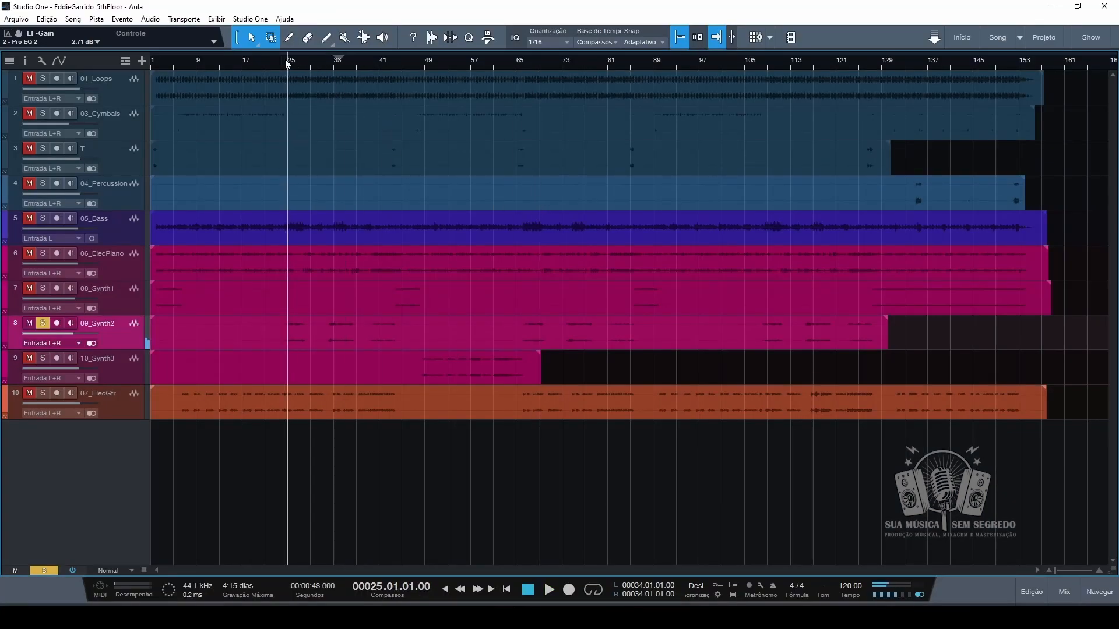
- Unsolo 09_Synth2 in the console and play the full mix with its Pro EQ bypassed and active to compare
{"action": "key", "text": "F3"}
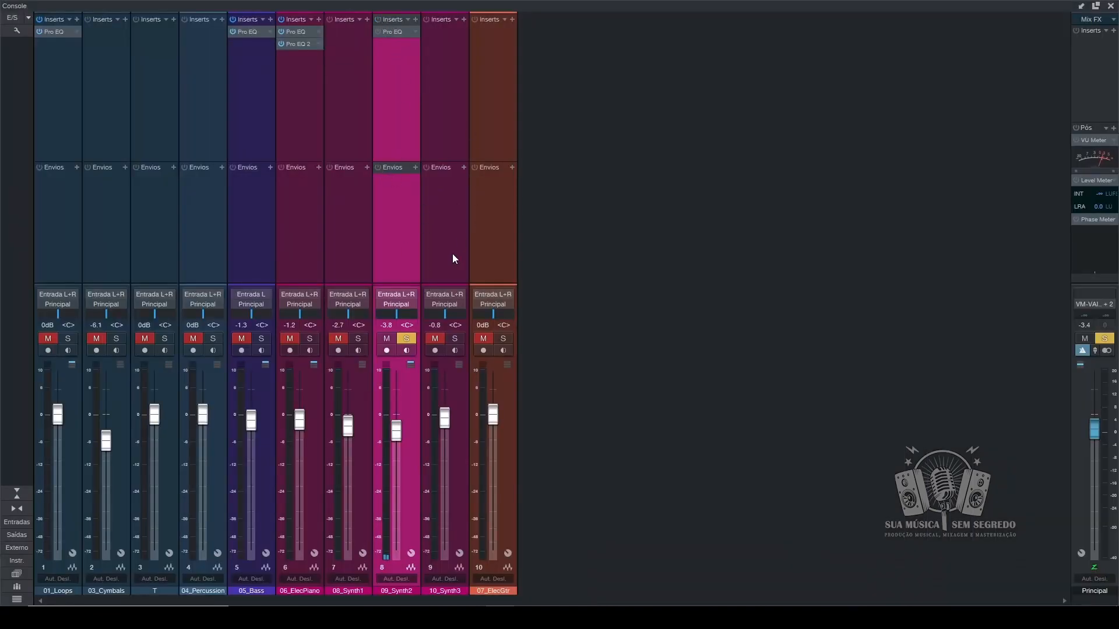
{"action": "left_click", "coordinate": [410, 340]}
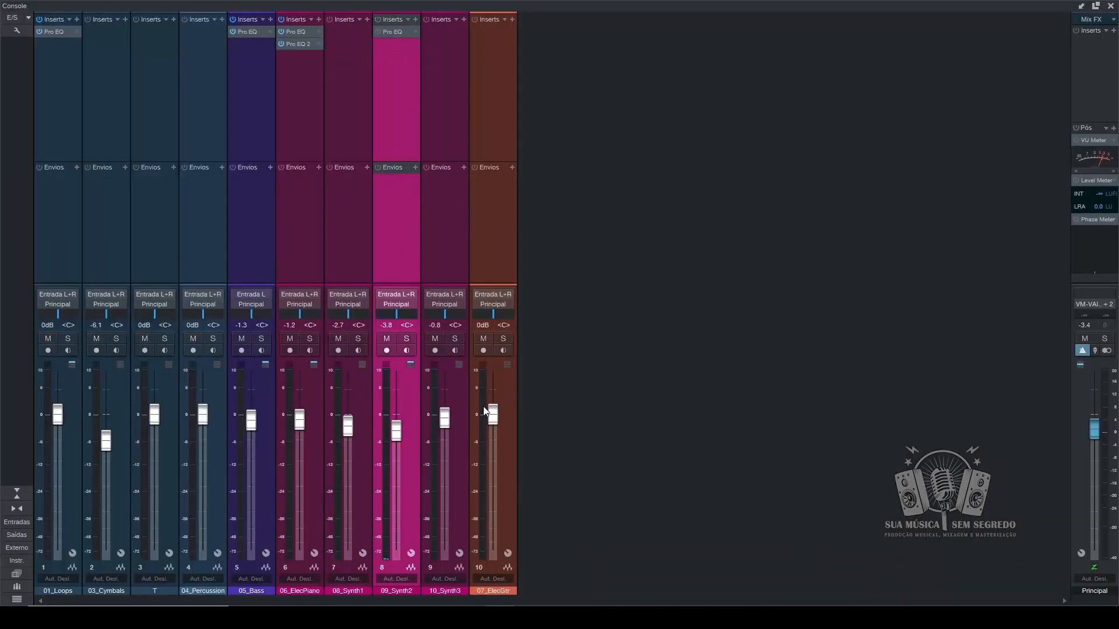
{"action": "key", "text": "space"}
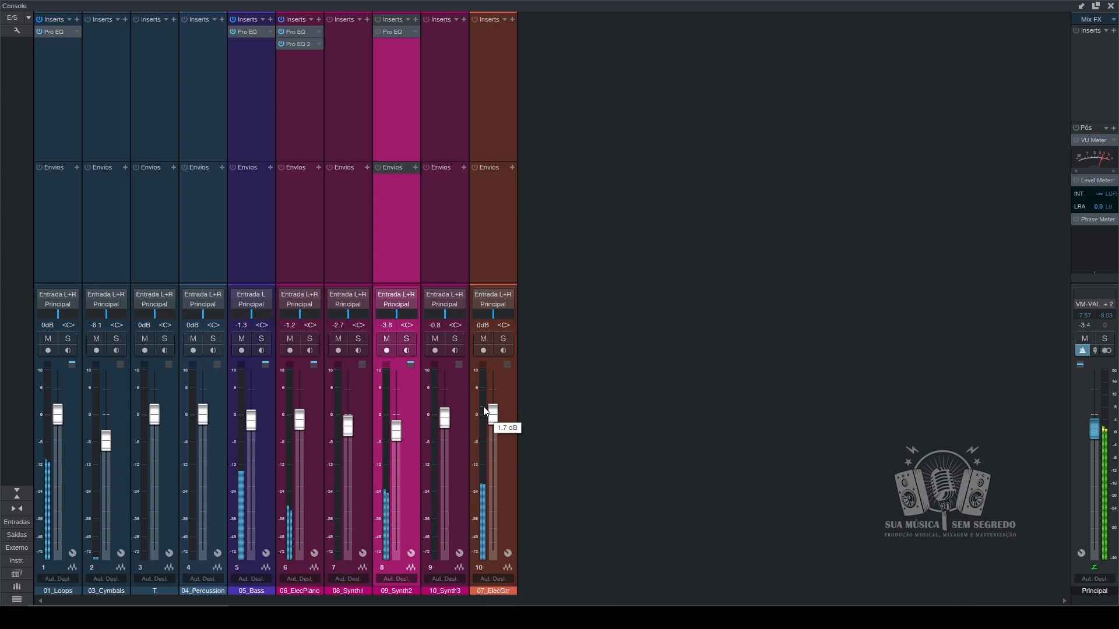
{"action": "key", "text": "space"}
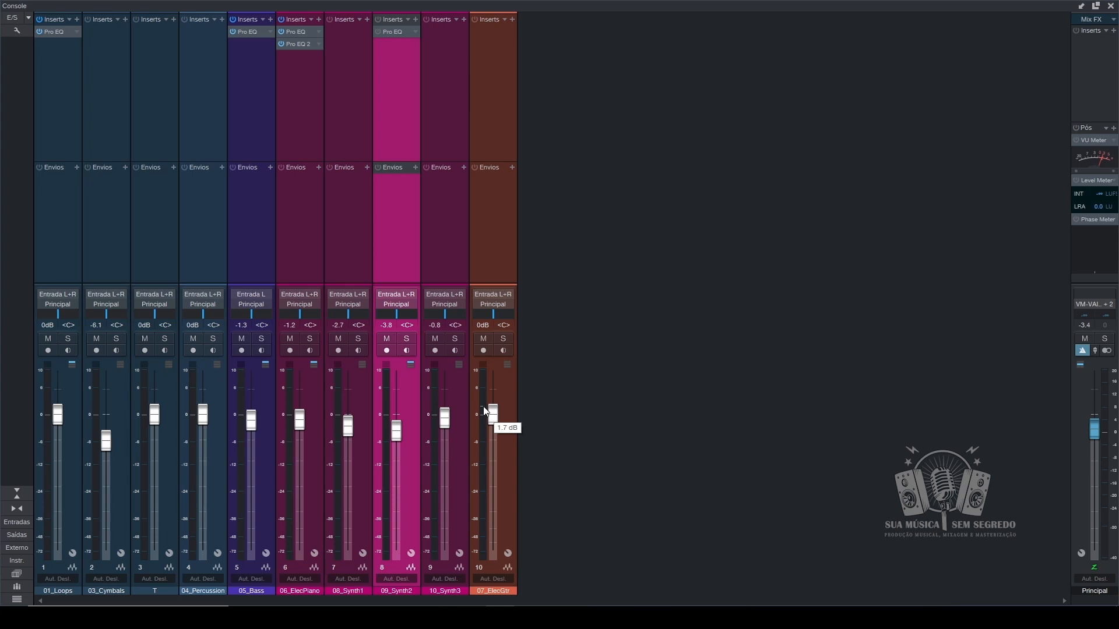
{"action": "key", "text": "space"}
{"action": "key", "text": "space"}
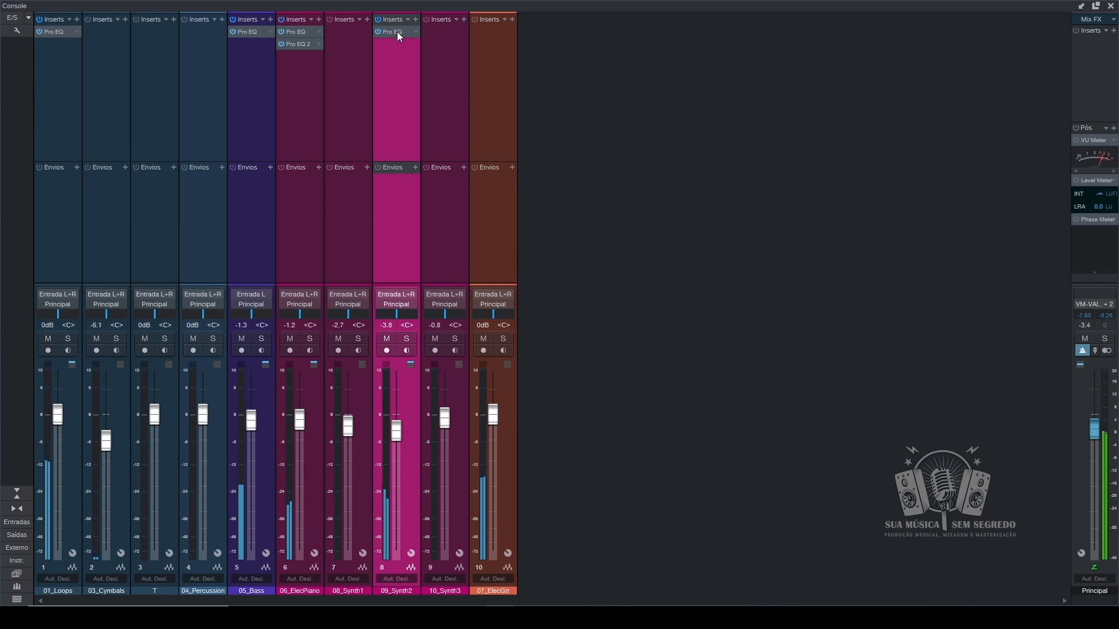
{"action": "key", "text": "space"}
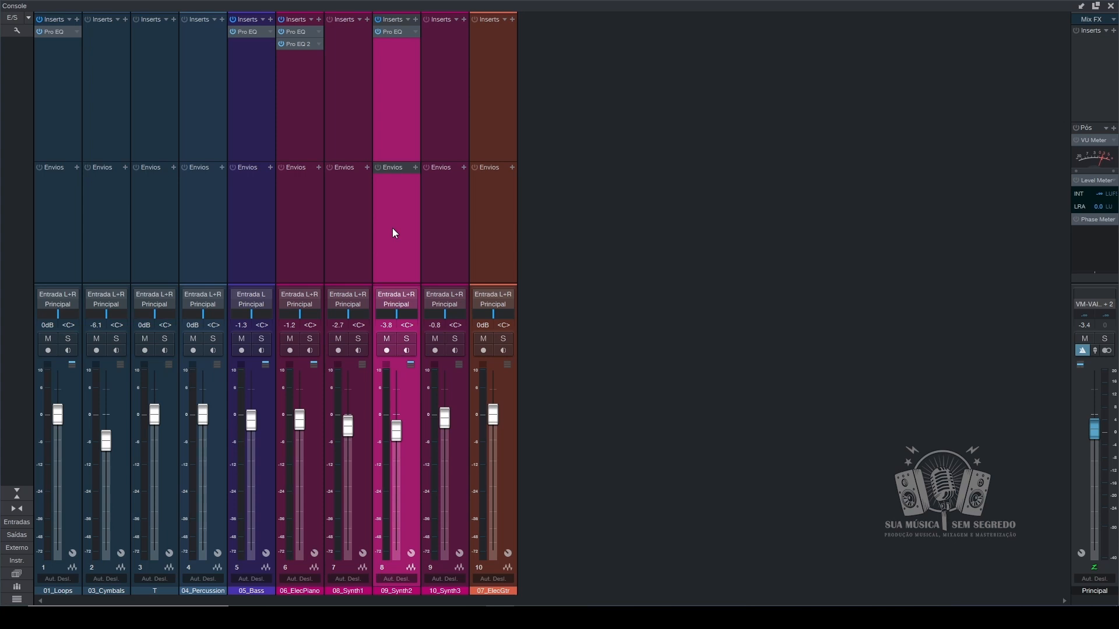
- Inspect the 09_Synth2 EQ settings and play the full mix again
{"action": "left_click", "coordinate": [396, 32]}
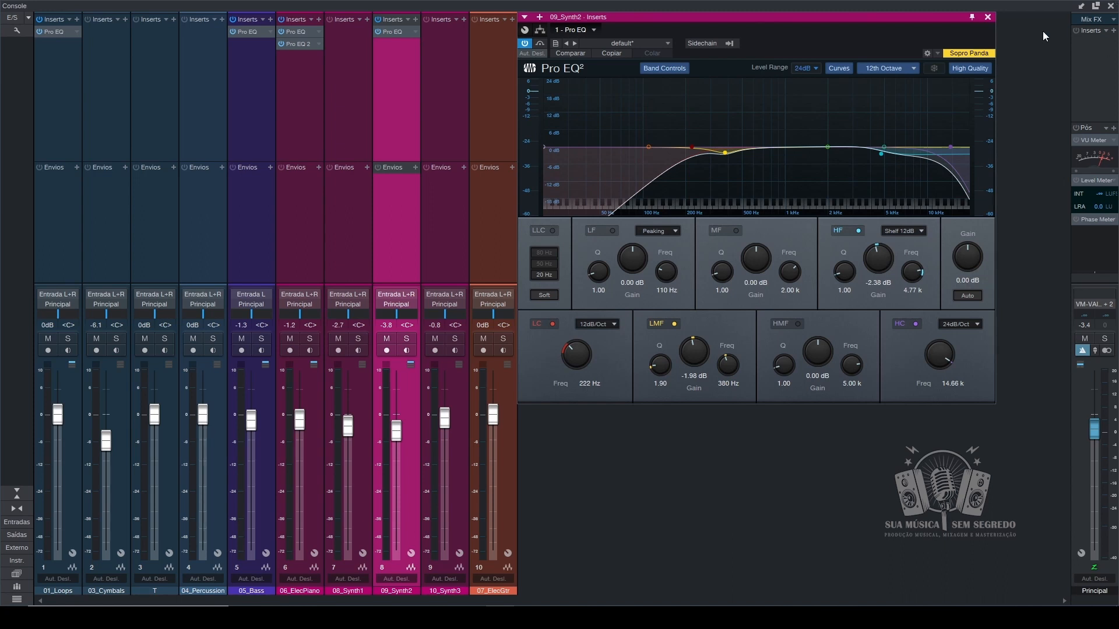
{"action": "left_click", "coordinate": [989, 17]}
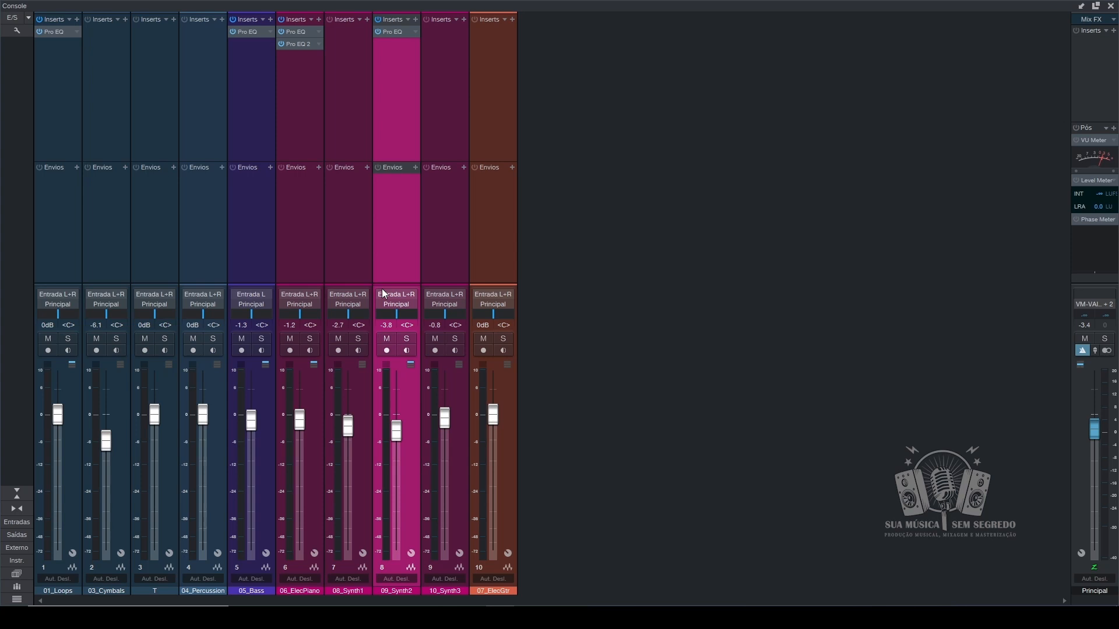
{"action": "key", "text": "space"}
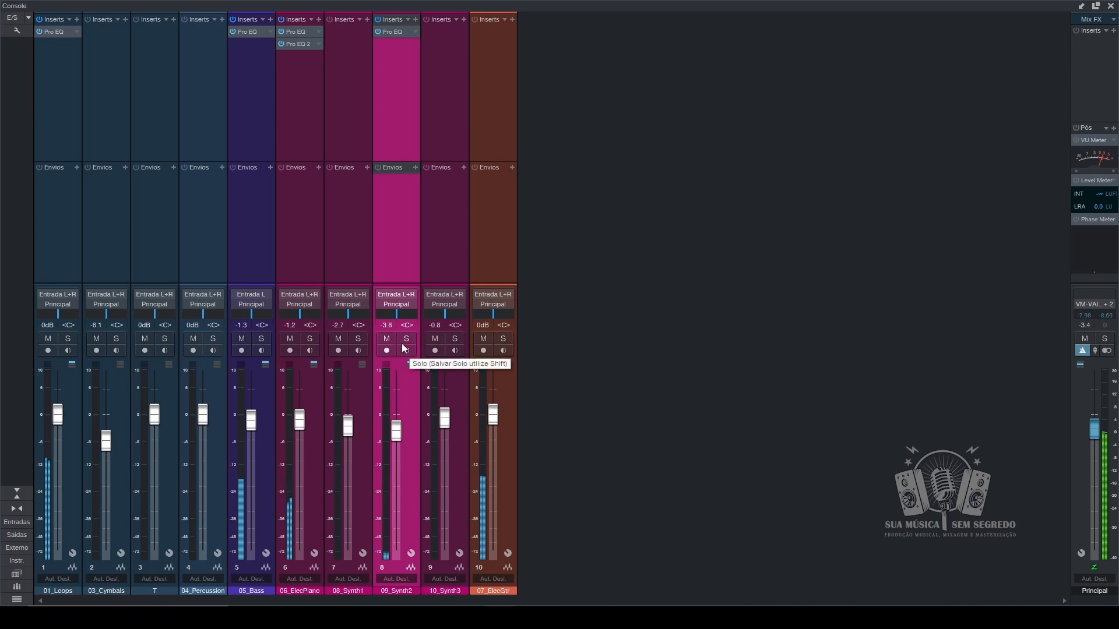
- Insert a Pro EQ on the 07_ElecGtr channel and move its window clear of the channel strips
{"action": "left_click", "coordinate": [512, 19]}
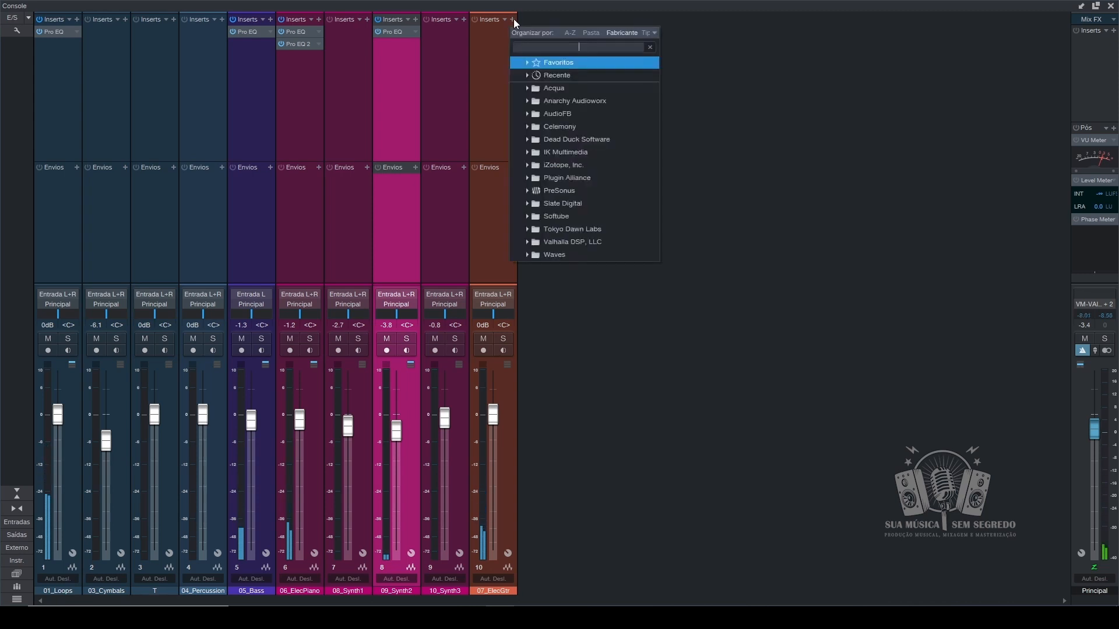
{"action": "type", "text": "pro"}
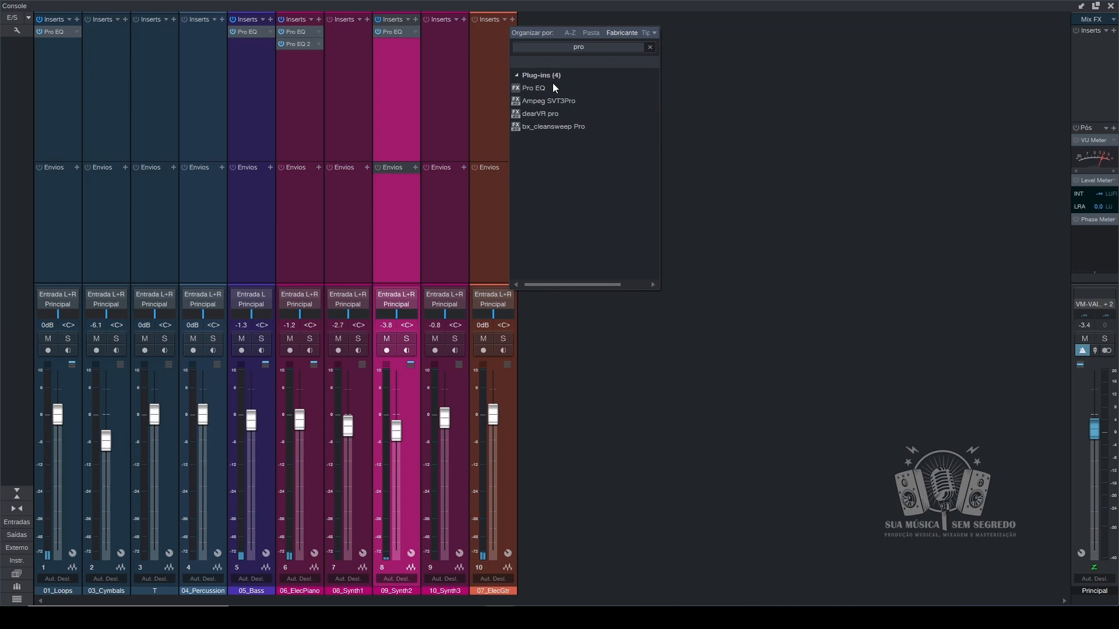
{"action": "left_click", "coordinate": [555, 87]}
{"action": "left_click_drag", "start_coordinate": [603, 18], "coordinate": [620, 58]}
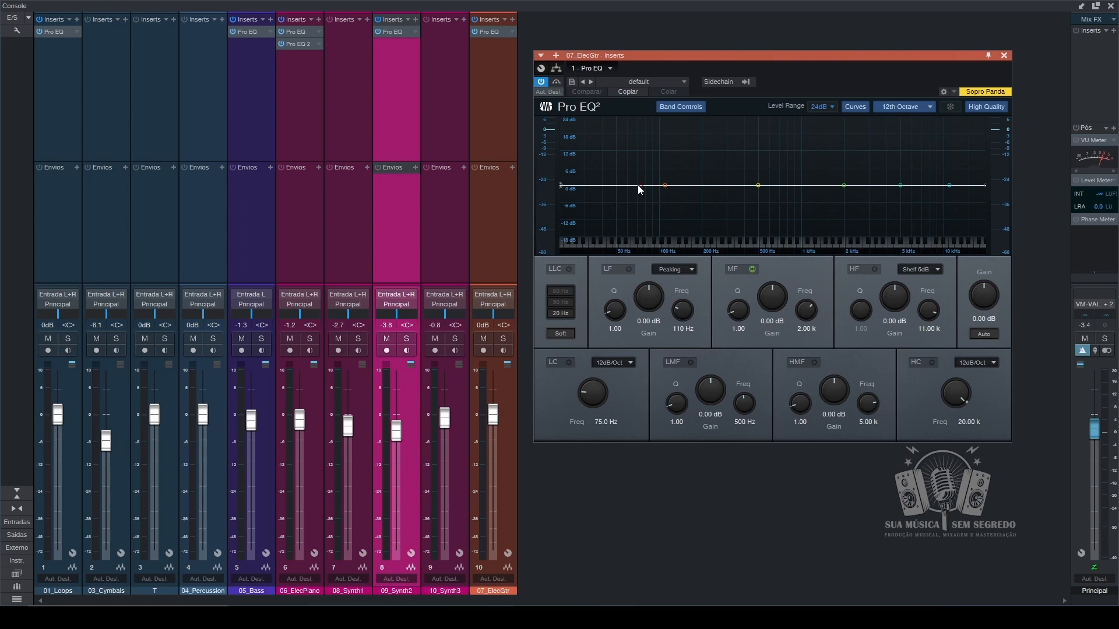
- Remove the second Pro EQ from the 06_ElecPiano channel
{"action": "left_click", "coordinate": [320, 47]}
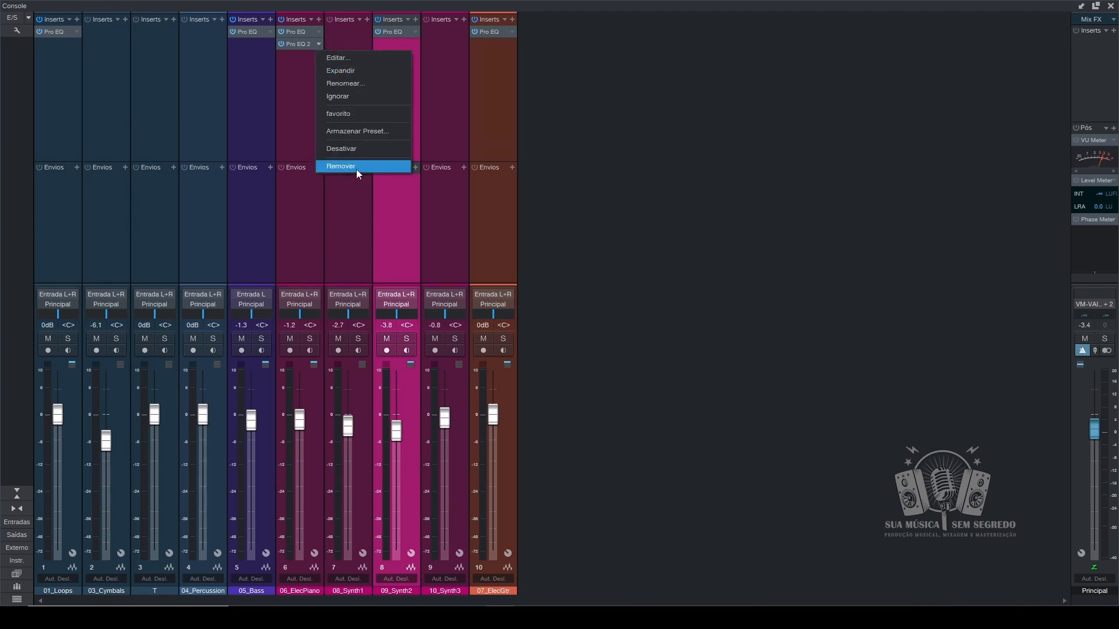
{"action": "left_click", "coordinate": [356, 168]}
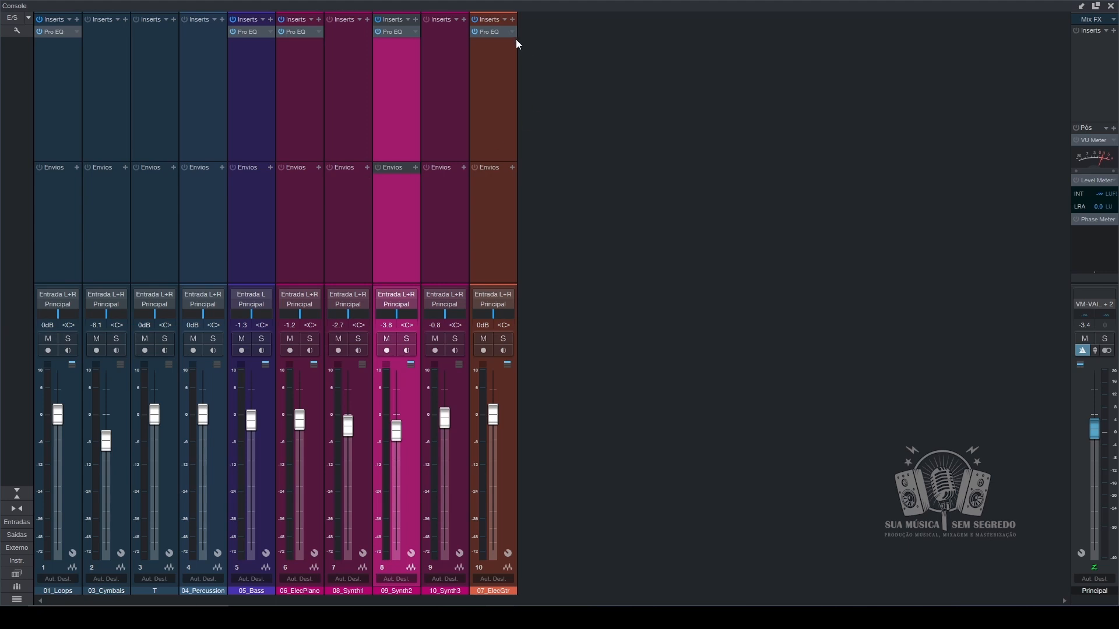
- Equalize 07_ElecGtr with LC at 87.2 Hz, LMF 1.39 dB at 4.38 kHz and an HF 12 dB shelf of 3.17 dB at 6.89 kHz
{"action": "left_click", "coordinate": [499, 33]}
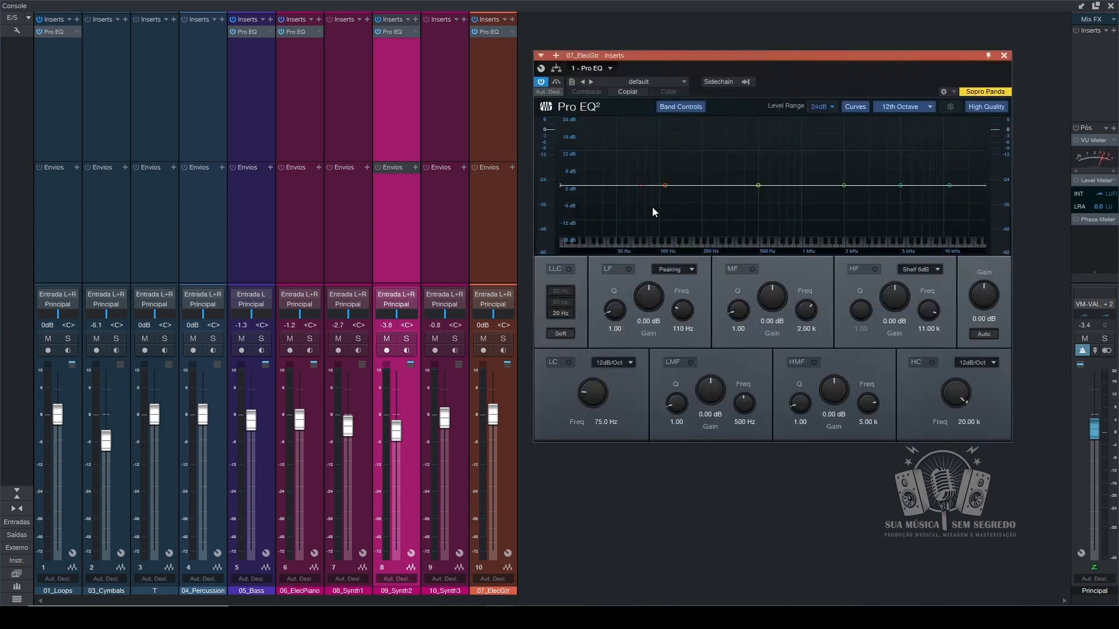
{"action": "key", "text": "space"}
{"action": "left_click_drag", "start_coordinate": [641, 187], "coordinate": [651, 184]}
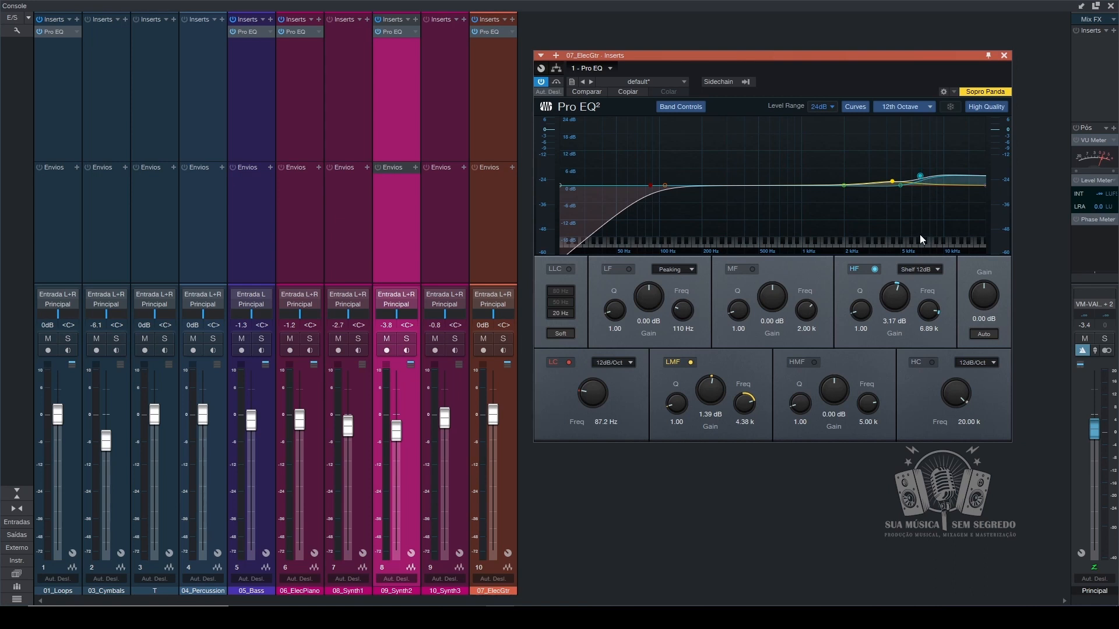
- Darken 09_Synth2 during playback by setting its HF gain to about -4 dB and its high cut to about 14 kHz
{"action": "left_click", "coordinate": [398, 33]}
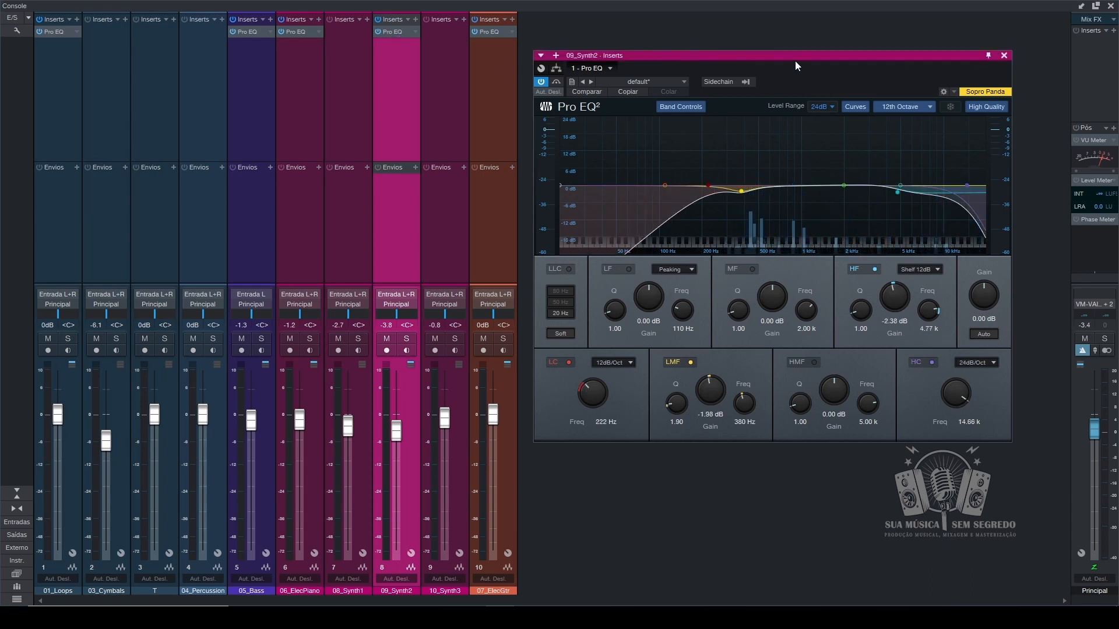
{"action": "key", "text": "space"}
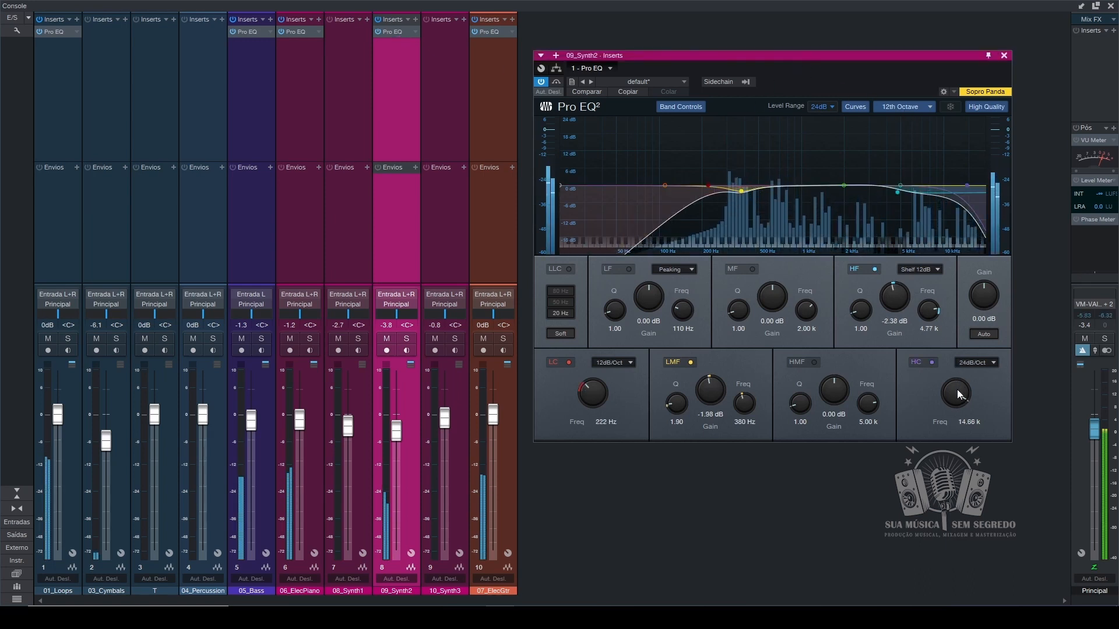
{"action": "left_click_drag", "start_coordinate": [958, 391], "coordinate": [959, 392]}
{"action": "left_click_drag", "start_coordinate": [891, 288], "coordinate": [891, 303]}
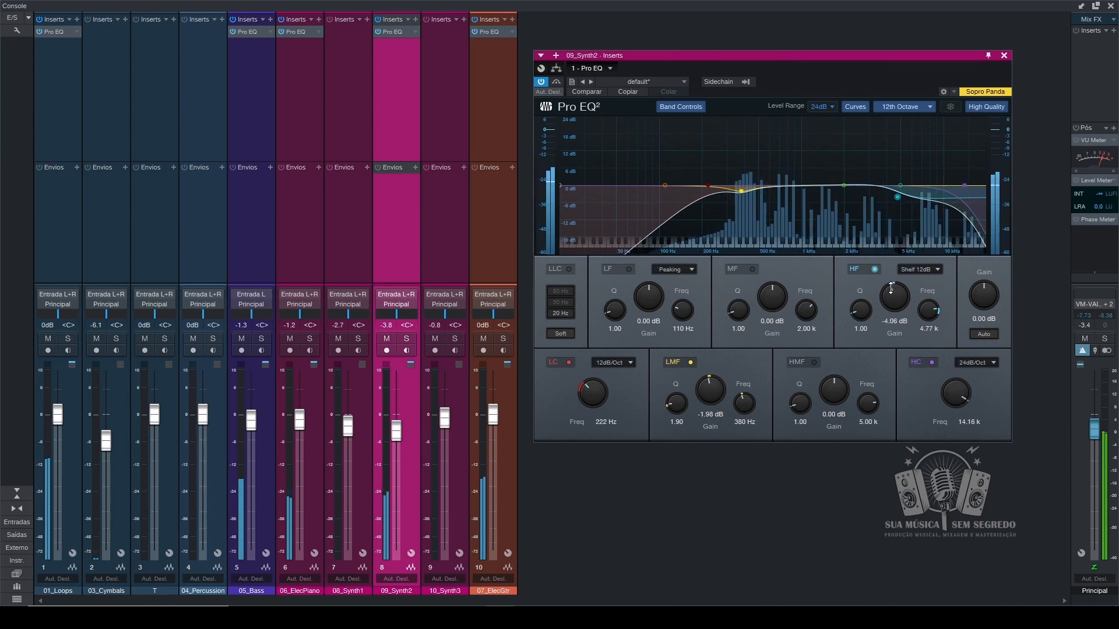
{"action": "left_click_drag", "start_coordinate": [892, 291], "coordinate": [893, 296]}
{"action": "left_click_drag", "start_coordinate": [956, 386], "coordinate": [956, 388]}
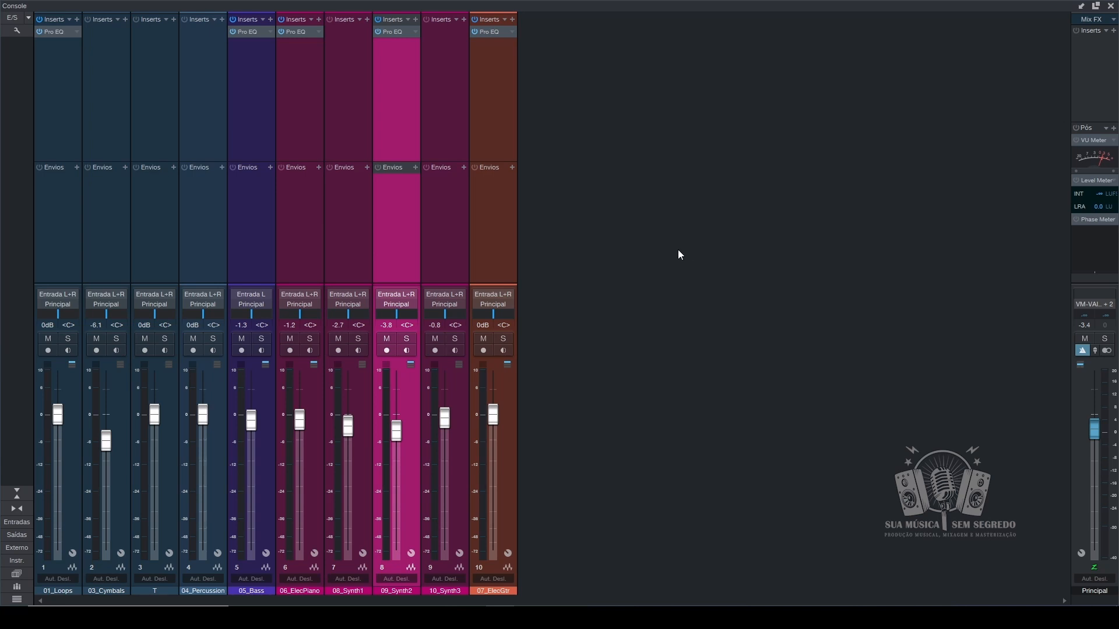
{"action": "left_click", "coordinate": [358, 139]}
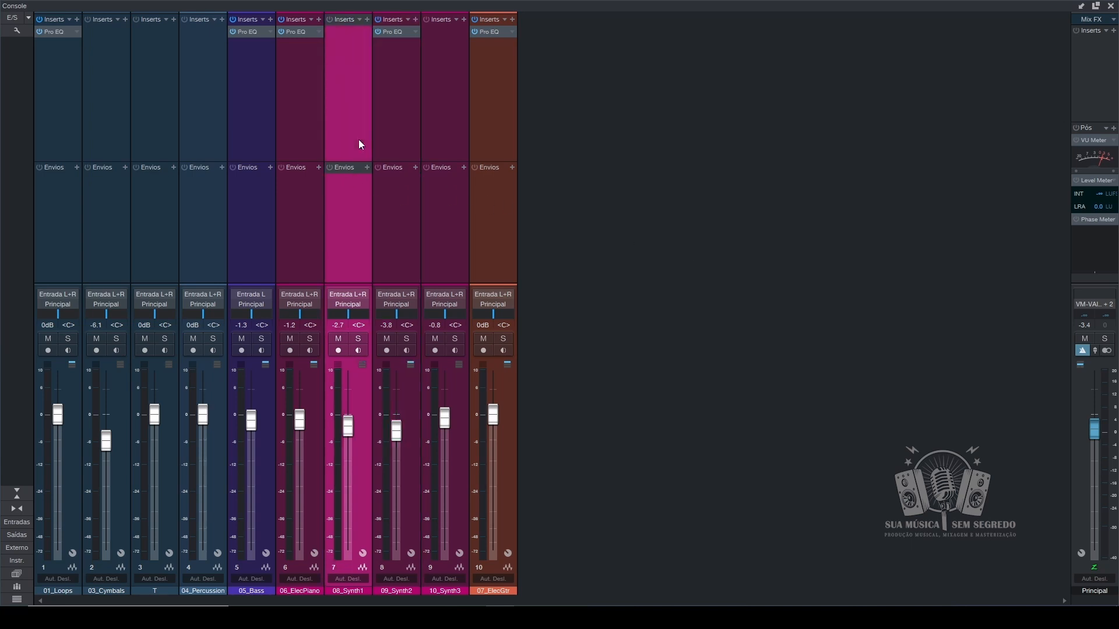
{"action": "left_click", "coordinate": [414, 148]}
{"action": "left_click", "coordinate": [428, 145]}
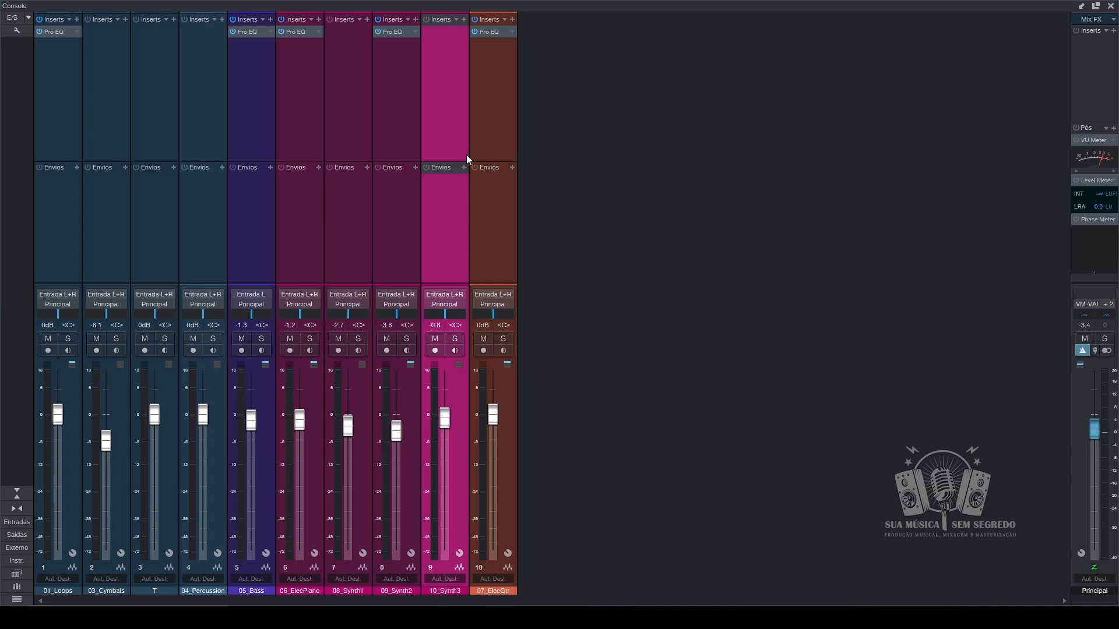
- Try an MF boost of 15.67 dB at 50.4 Hz in the Pro EQ on 05_Bass, switching the band off again
{"action": "double_click", "coordinate": [247, 33]}
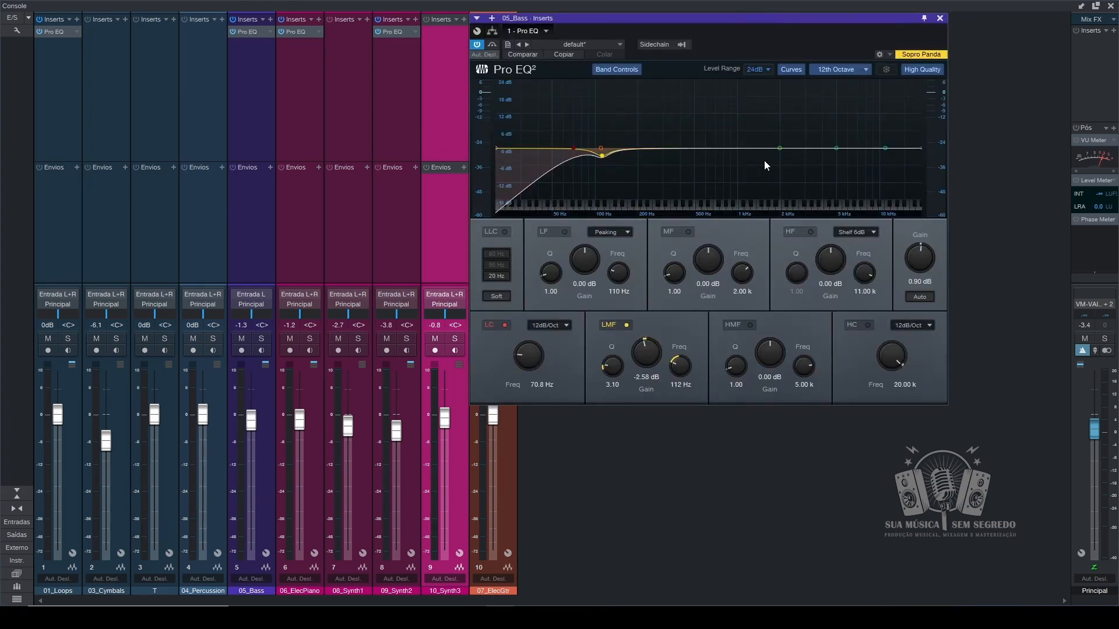
{"action": "left_click_drag", "start_coordinate": [780, 148], "coordinate": [552, 103]}
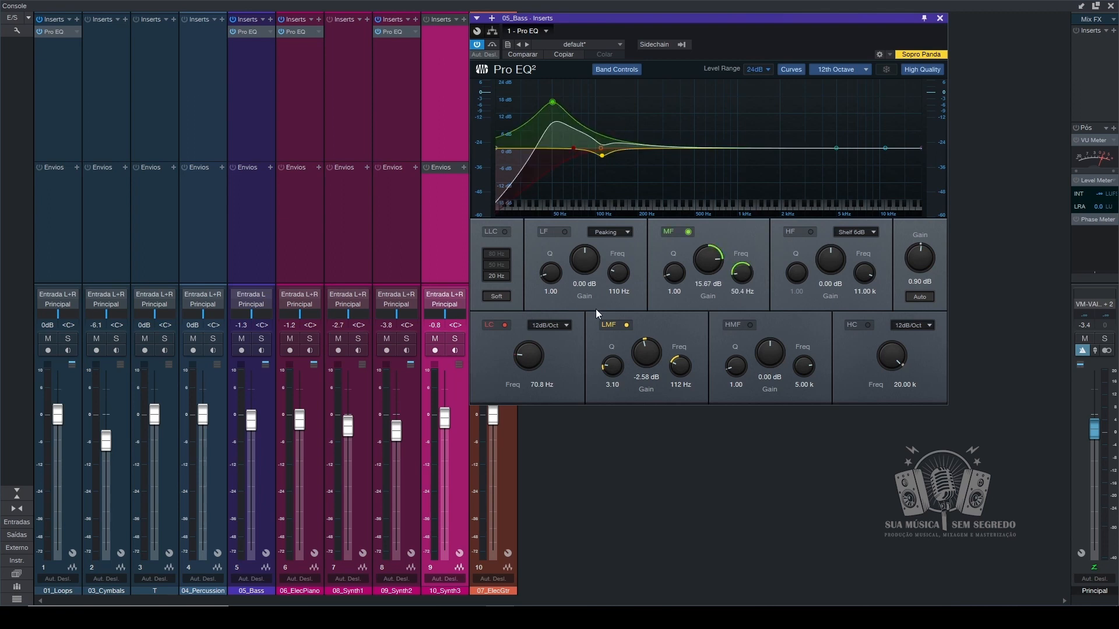
{"action": "double_click", "coordinate": [552, 104]}
{"action": "double_click", "coordinate": [553, 103]}
{"action": "double_click", "coordinate": [553, 103]}
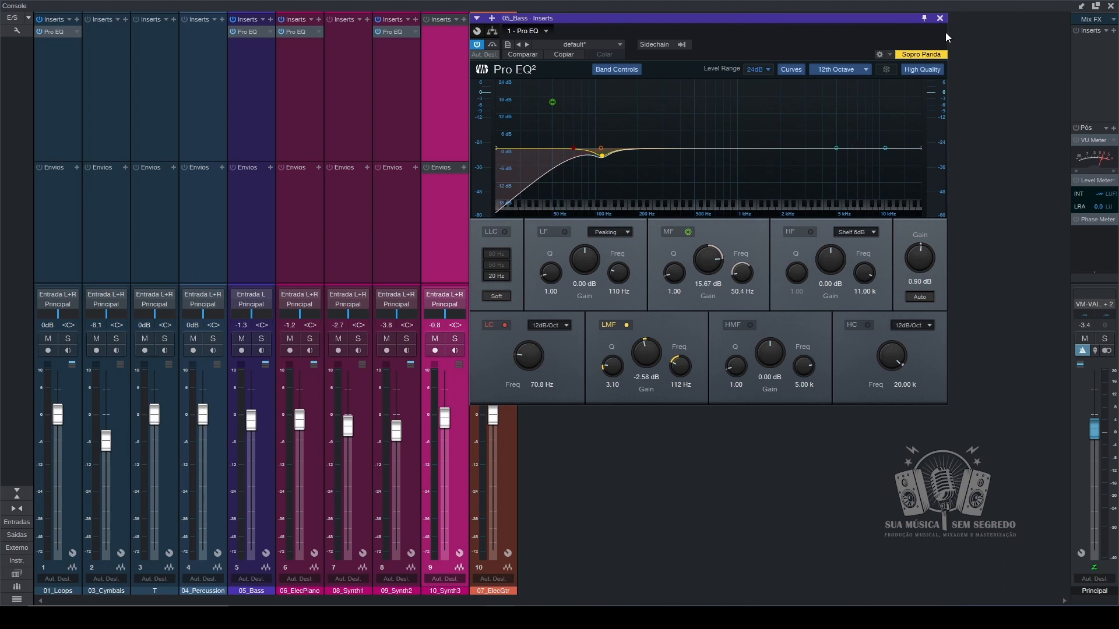
{"action": "left_click", "coordinate": [940, 18]}
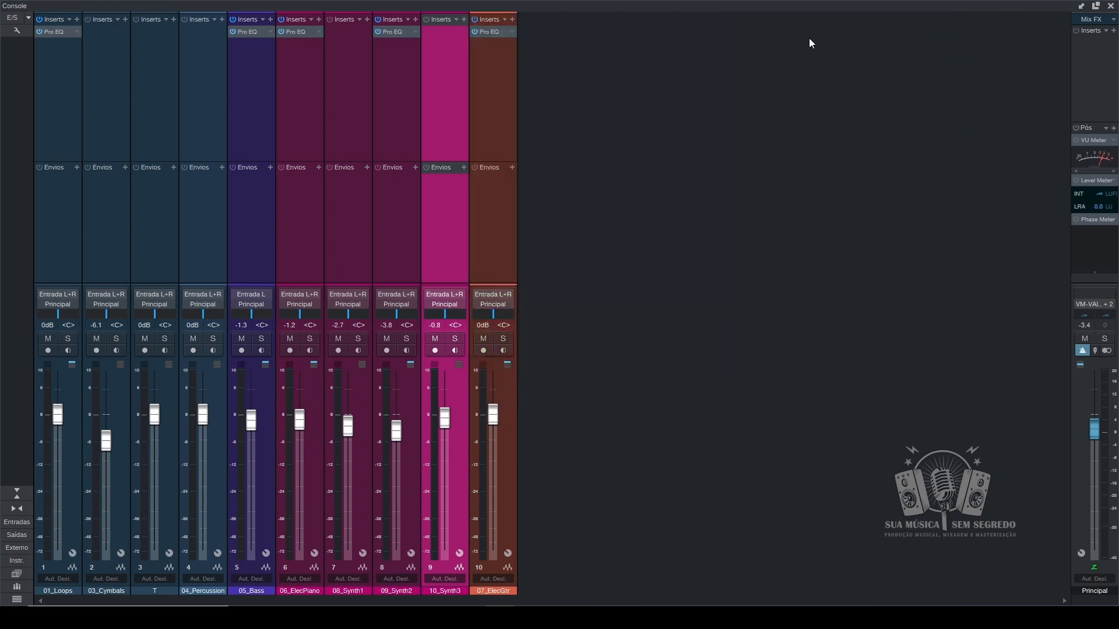
- Insert the RBass Mono plug-in on the 05_Bass channel and move its window clear of the channel strips
{"action": "left_click", "coordinate": [270, 19]}
{"action": "type", "text": "rbas"}
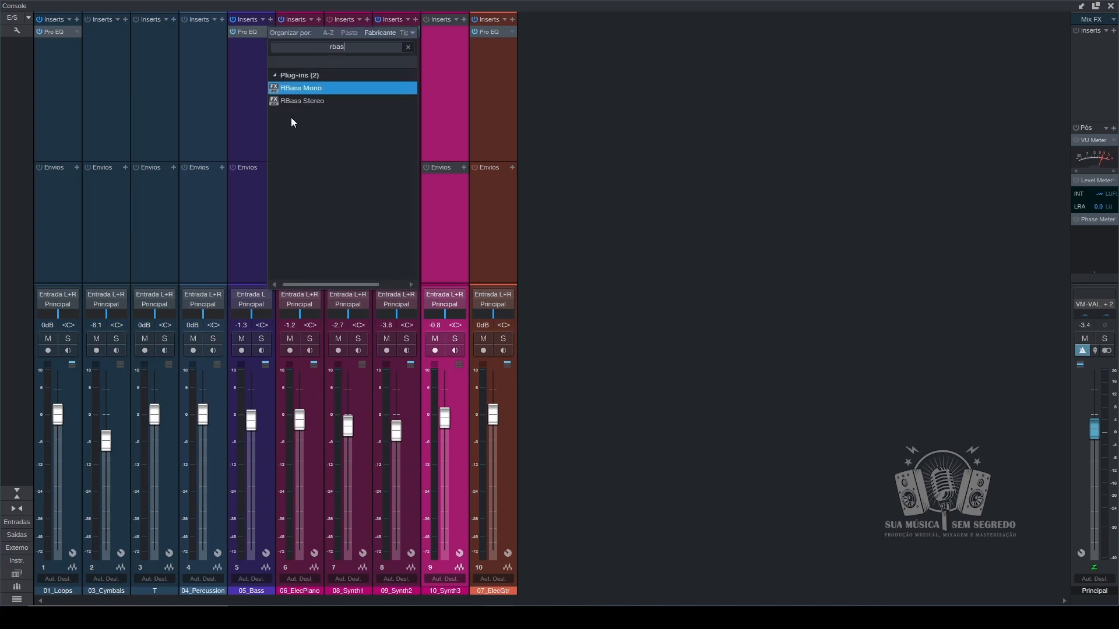
{"action": "double_click", "coordinate": [299, 89]}
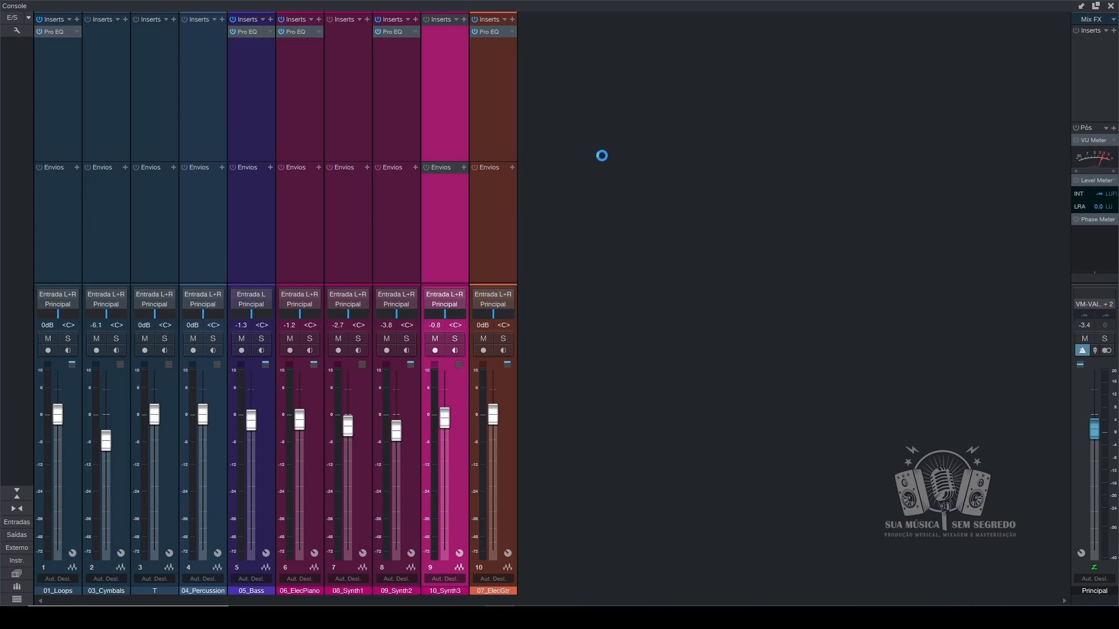
{"action": "left_click_drag", "start_coordinate": [547, 22], "coordinate": [644, 66]}
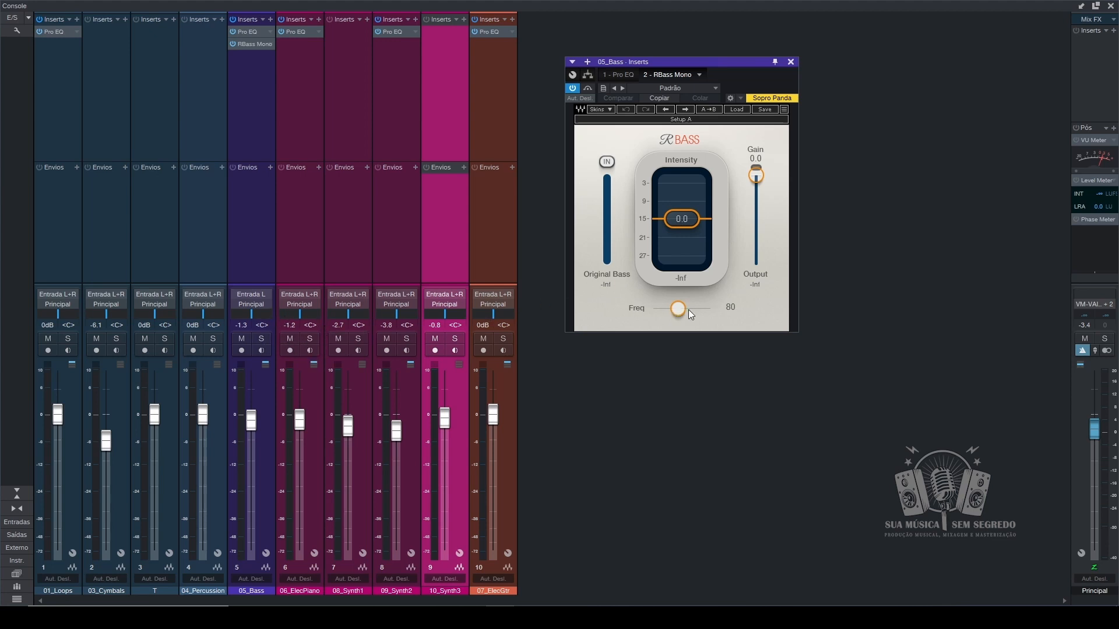
- Set the RBass frequency to 52 during playback and solo the 05_Bass channel
{"action": "key", "text": "space"}
{"action": "left_click_drag", "start_coordinate": [677, 309], "coordinate": [666, 309]}
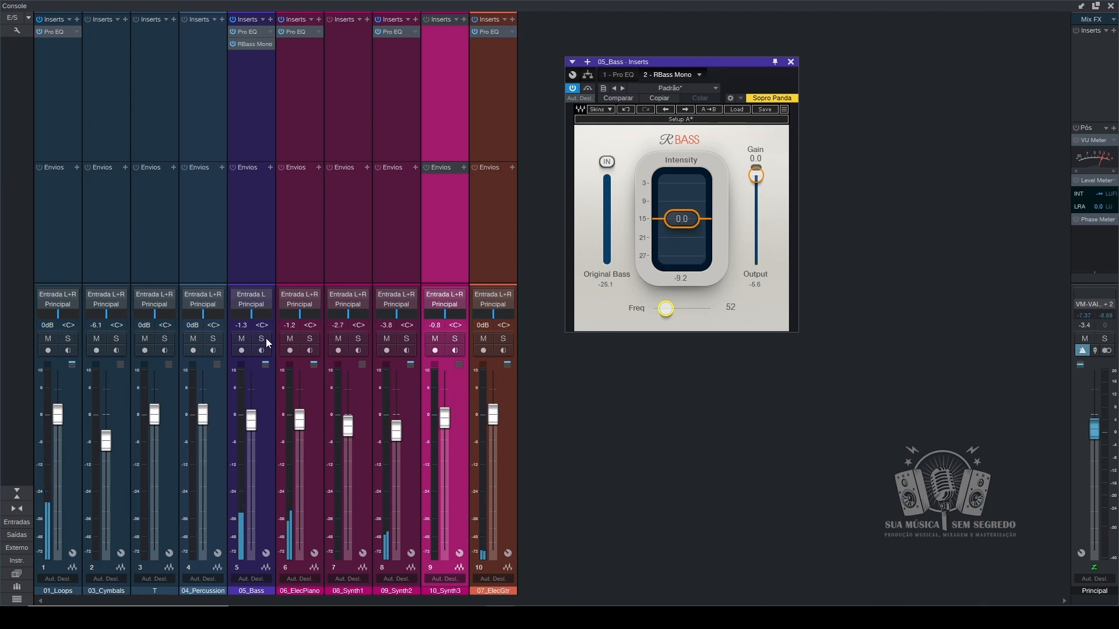
{"action": "left_click", "coordinate": [262, 339]}
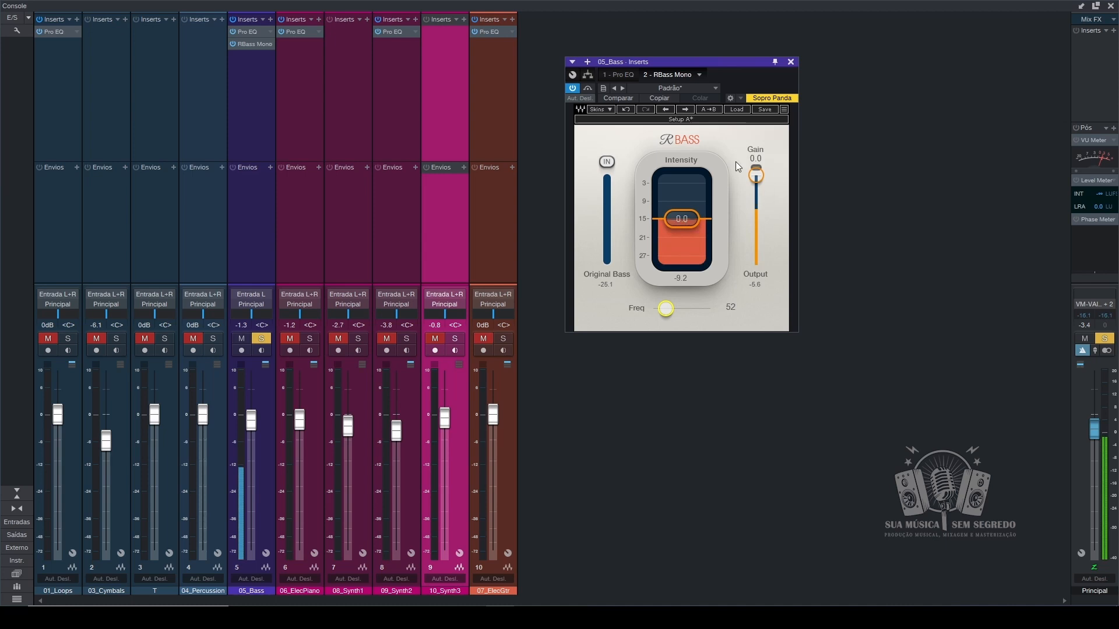
- Match the RBass output gain to the bypassed level at -1.1 and return 05_Bass from solo to the full mix
{"action": "left_click", "coordinate": [586, 88]}
{"action": "left_click", "coordinate": [587, 88]}
{"action": "left_click_drag", "start_coordinate": [758, 176], "coordinate": [757, 180]}
{"action": "left_click", "coordinate": [589, 87]}
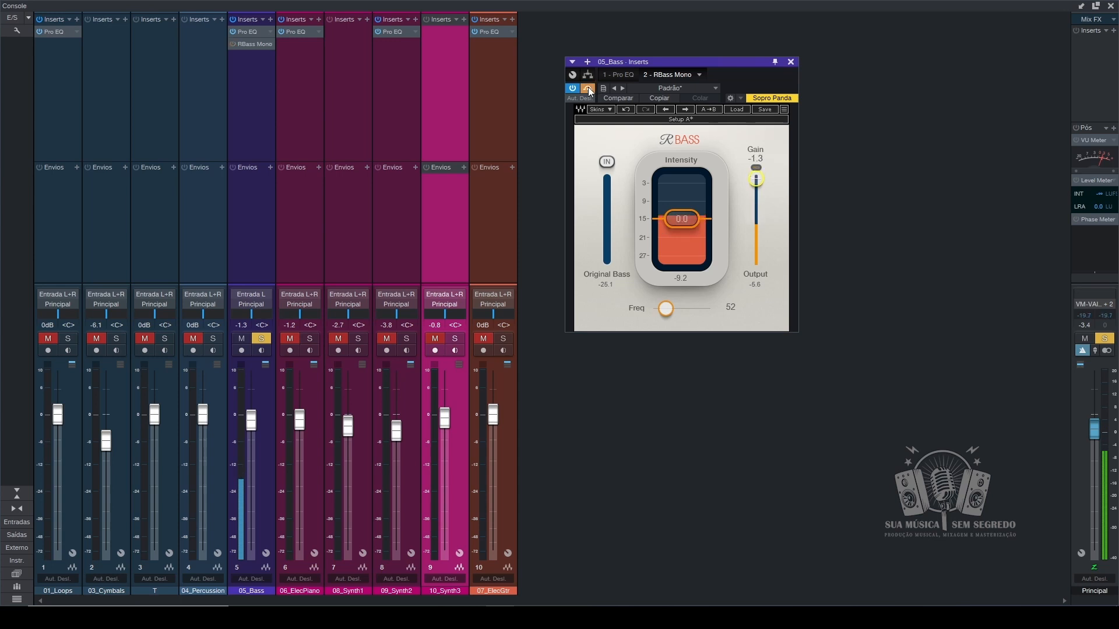
{"action": "left_click", "coordinate": [589, 88]}
{"action": "left_click_drag", "start_coordinate": [756, 179], "coordinate": [756, 177]}
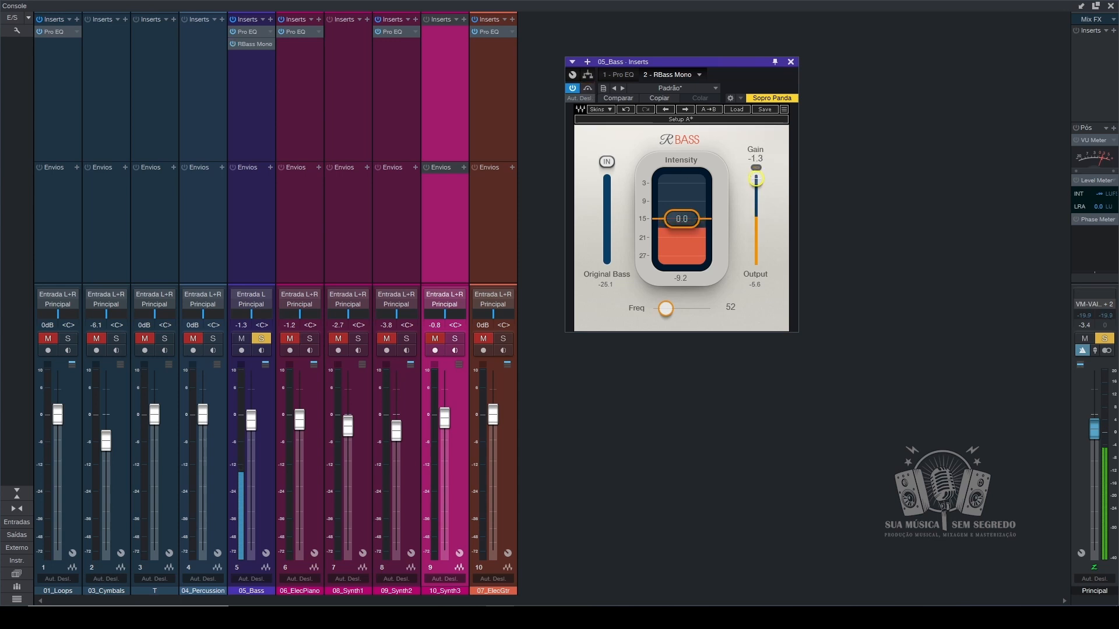
{"action": "left_click", "coordinate": [592, 88]}
{"action": "left_click", "coordinate": [593, 88]}
{"action": "left_click", "coordinate": [260, 341]}
- Fine-tune the RBass frequency in the full mix, settling on 52
{"action": "left_click_drag", "start_coordinate": [670, 309], "coordinate": [670, 307]}
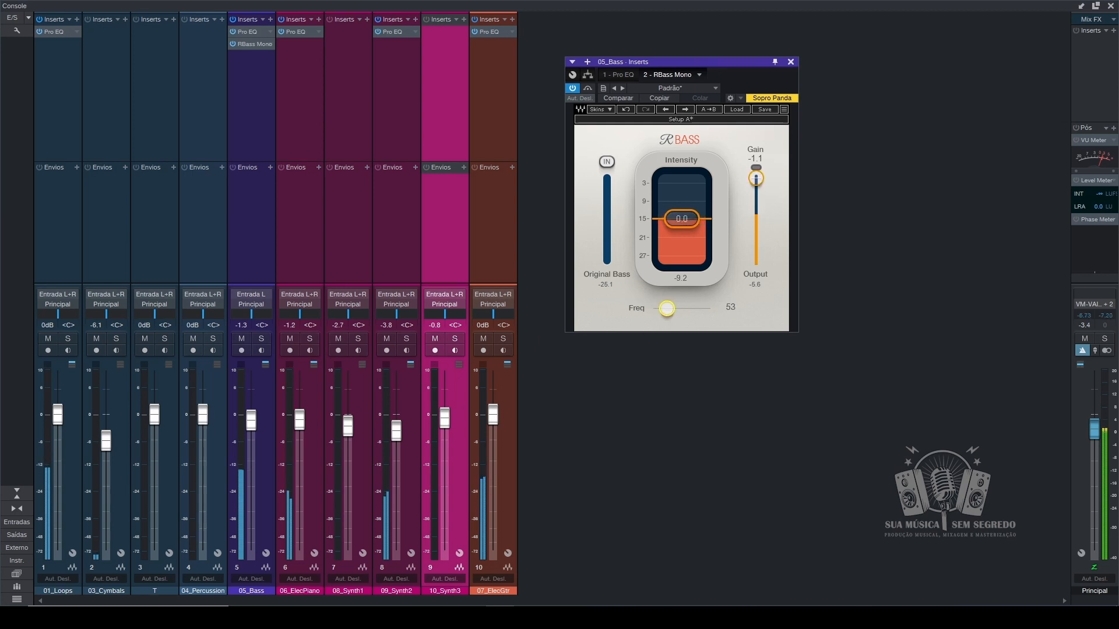
{"action": "left_click", "coordinate": [668, 309]}
{"action": "left_click_drag", "start_coordinate": [668, 308], "coordinate": [667, 309]}
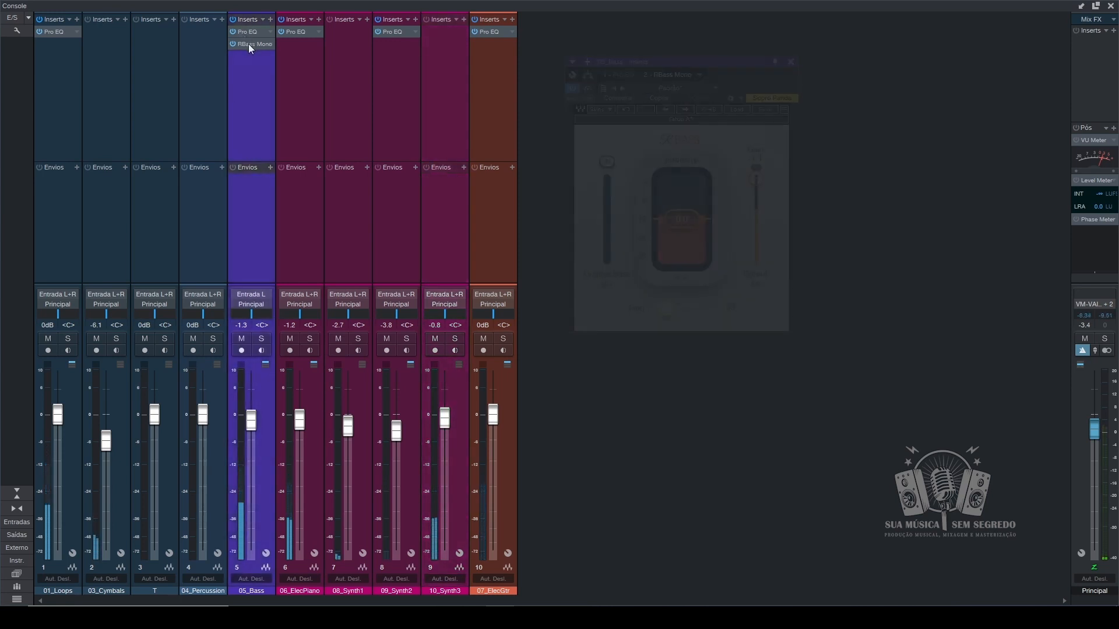
- Open RBass Mono and the Pro EQ of 05_Bass together and arrange their windows side by side
{"action": "left_click", "coordinate": [250, 44]}
{"action": "left_click_drag", "start_coordinate": [677, 61], "coordinate": [627, 20]}
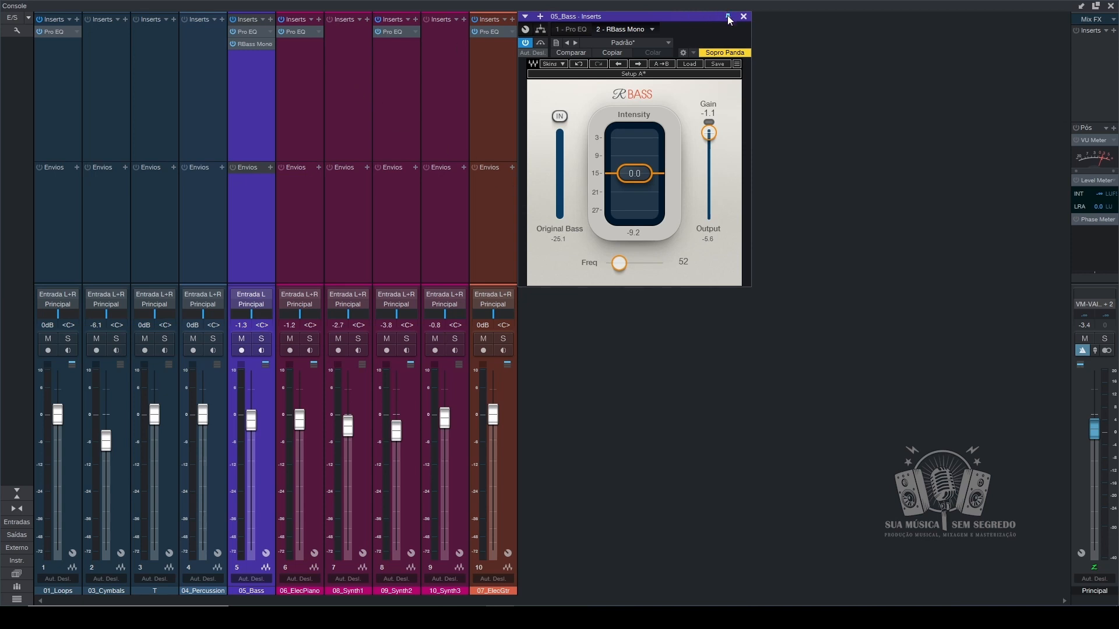
{"action": "left_click", "coordinate": [247, 32]}
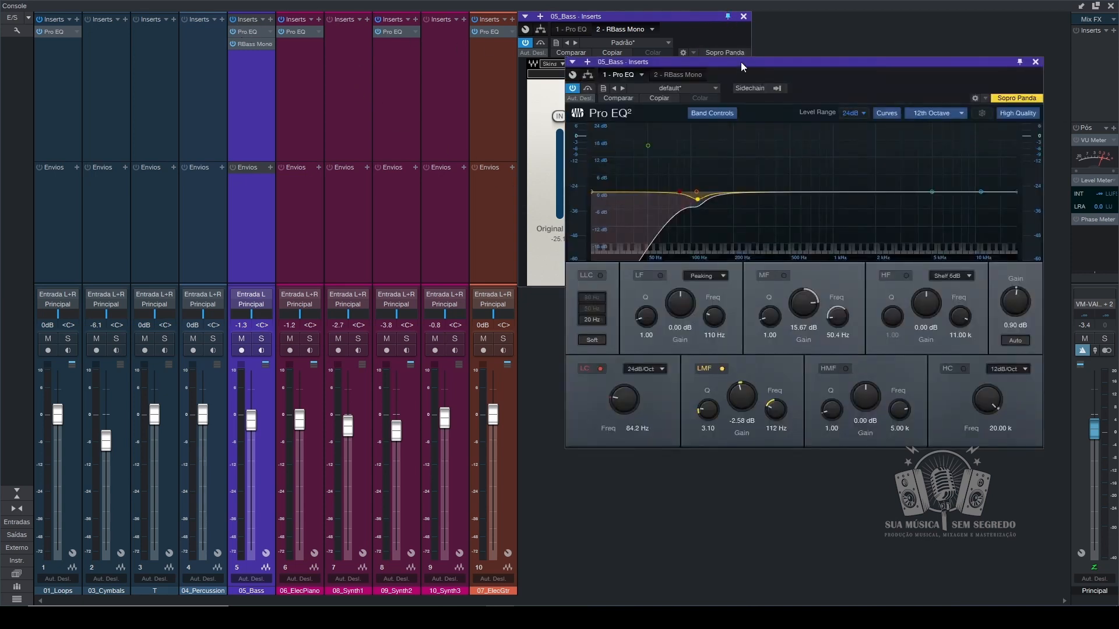
{"action": "left_click_drag", "start_coordinate": [741, 63], "coordinate": [875, 70]}
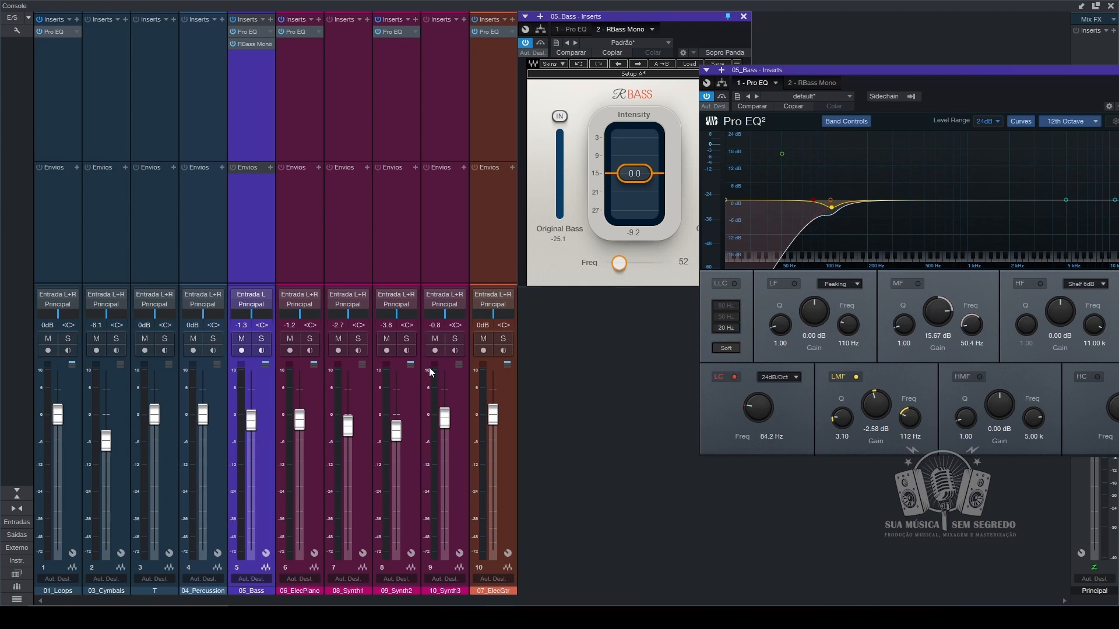
- Lower the Pro EQ low cut on 05_Bass to 70.8 Hz during playback and close both bass plug-in windows
{"action": "key", "text": "space"}
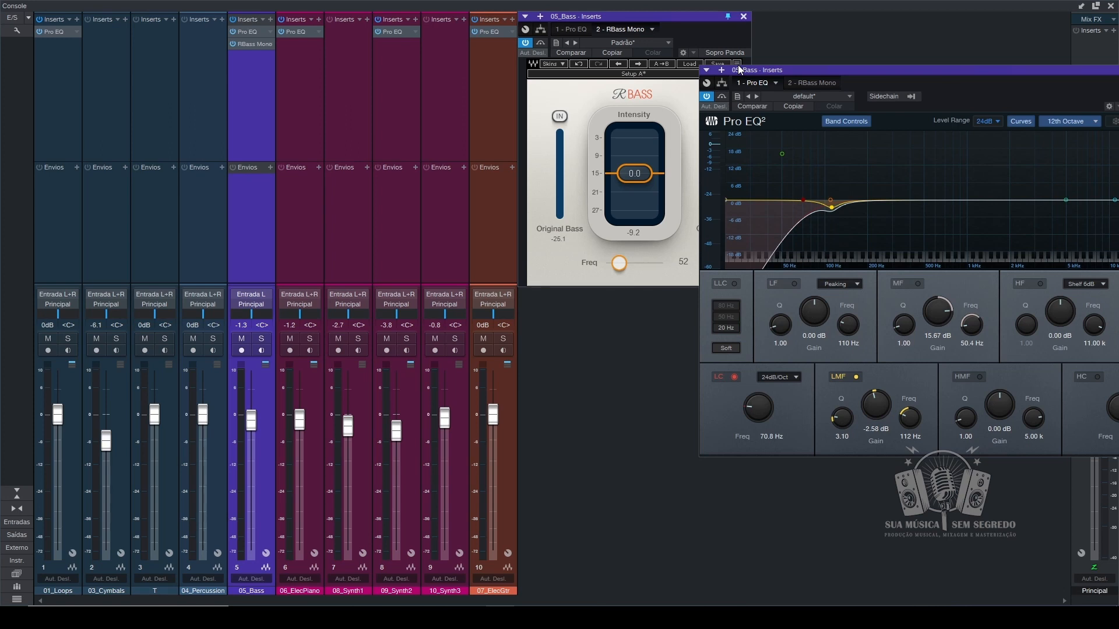
{"action": "left_click_drag", "start_coordinate": [636, 29], "coordinate": [559, 29]}
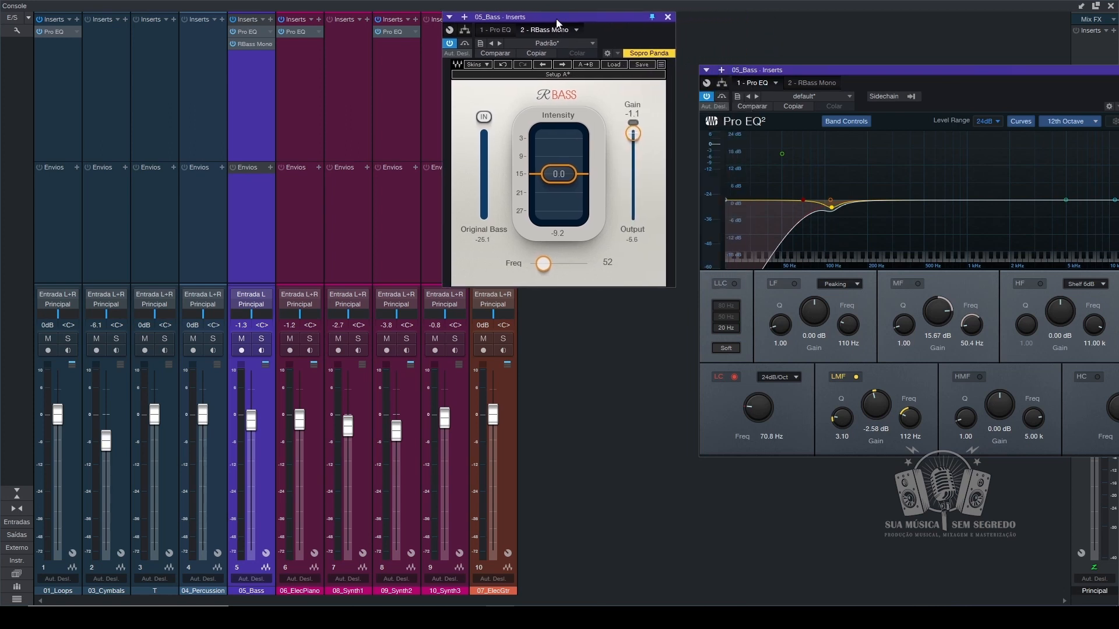
{"action": "left_click", "coordinate": [668, 17]}
{"action": "left_click", "coordinate": [1029, 71]}
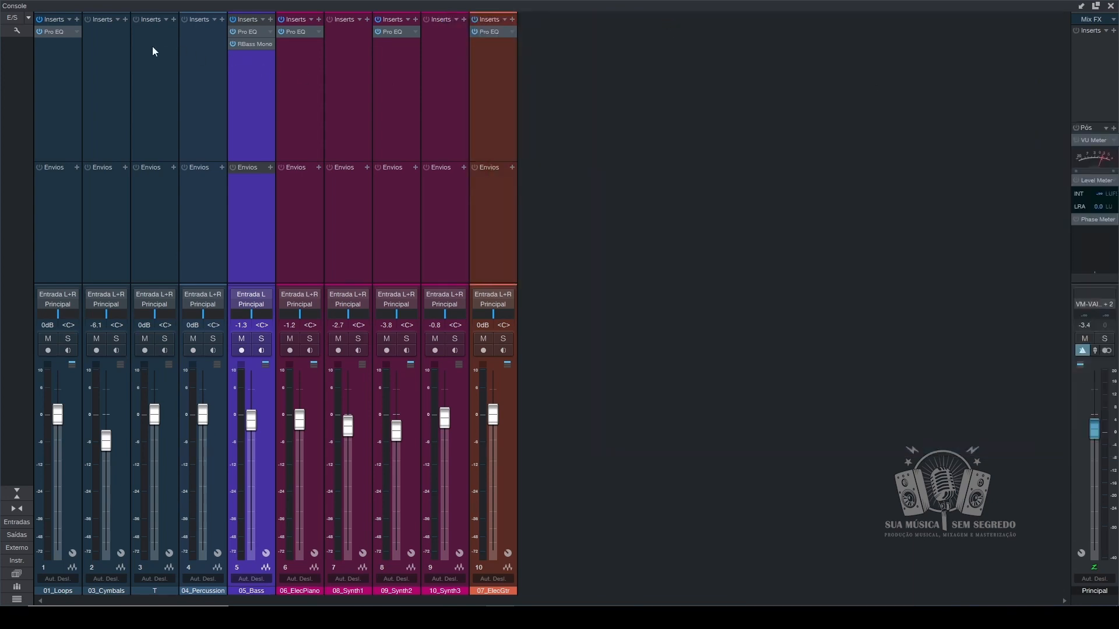
- Cut the LF band of the 01_Loops Pro EQ by 1.92 dB at 148 Hz with Q 3.10, and set its output gain to 1.44 dB
{"action": "left_click", "coordinate": [61, 32]}
{"action": "left_click_drag", "start_coordinate": [634, 23], "coordinate": [729, 25]}
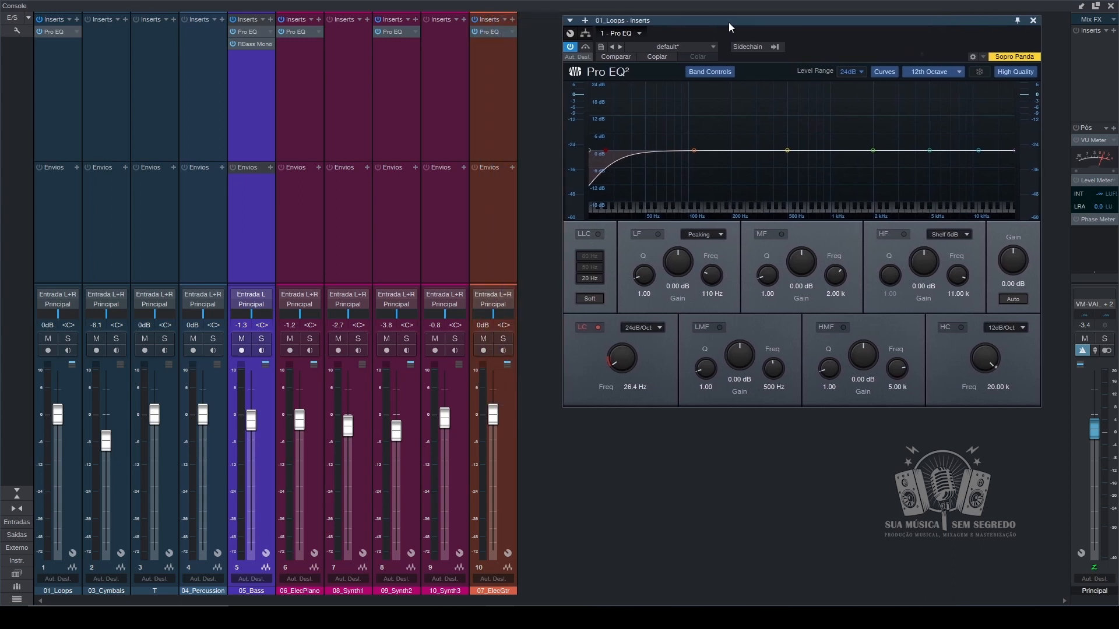
{"action": "key", "text": "space"}
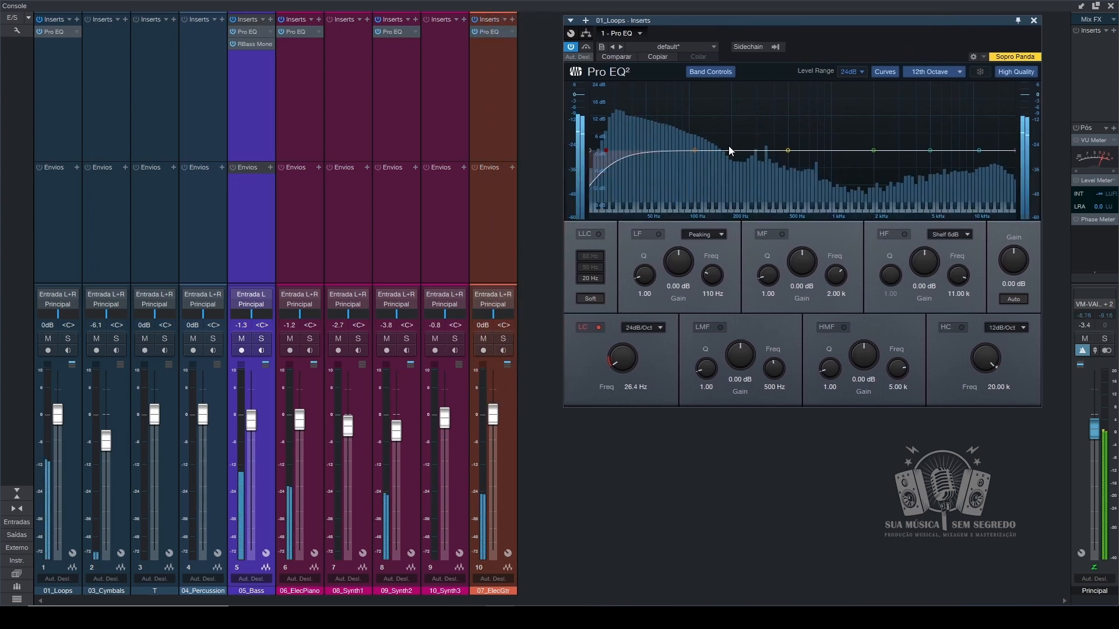
{"action": "left_click_drag", "start_coordinate": [696, 149], "coordinate": [714, 123]}
{"action": "scroll", "coordinate": [705, 134], "scroll_direction": "up", "scroll_amount": 5}
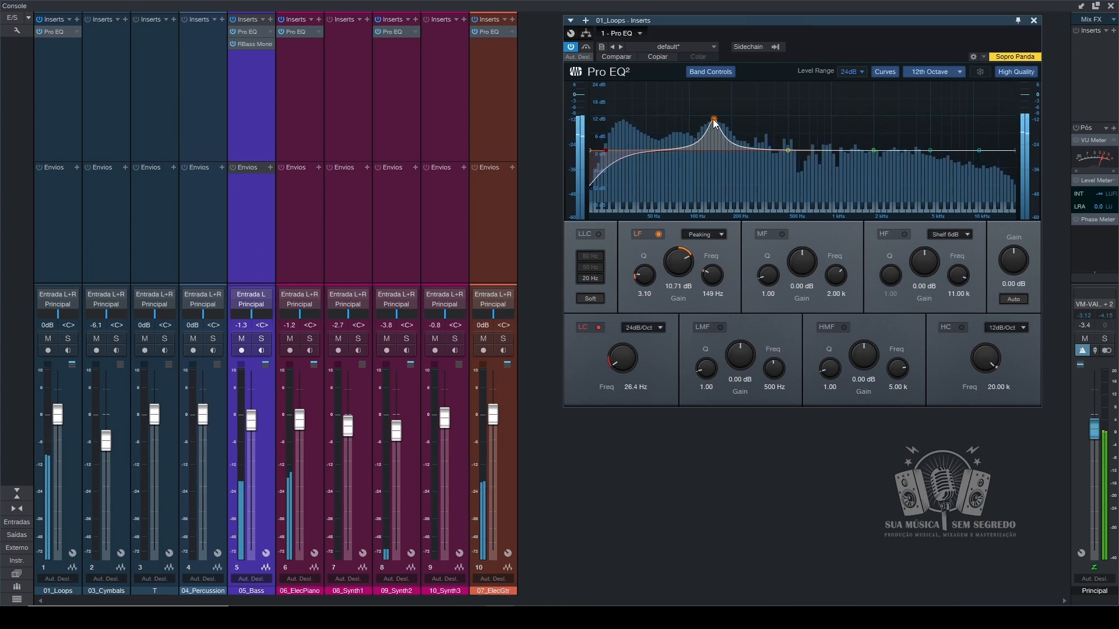
{"action": "left_click_drag", "start_coordinate": [682, 264], "coordinate": [681, 289]}
{"action": "key", "text": "space"}
{"action": "key", "text": "Escape"}
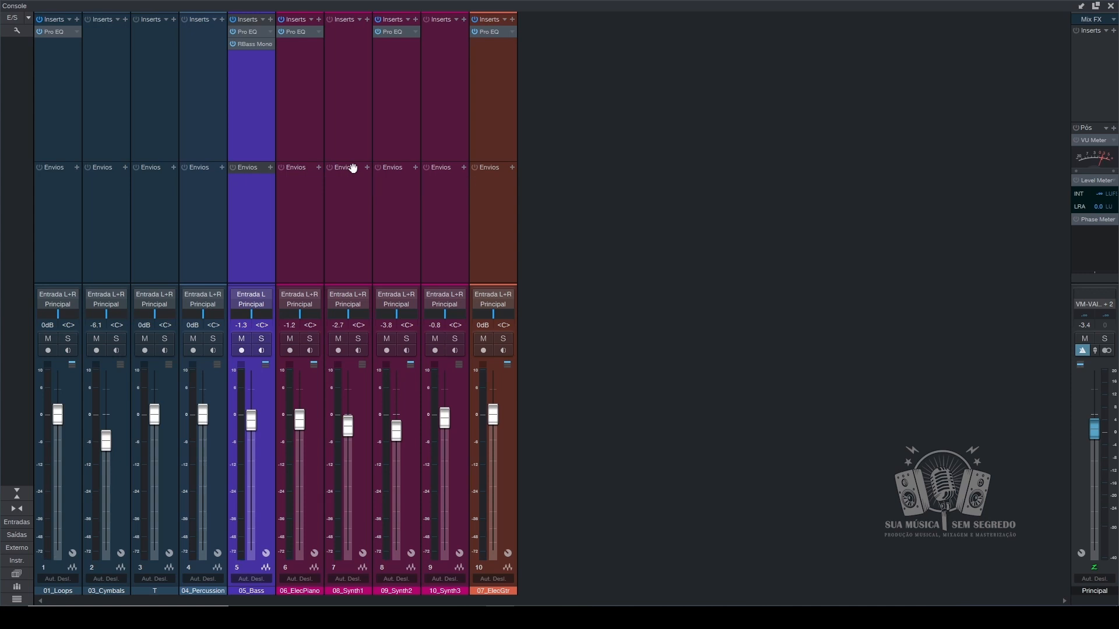
- Review the 01_Loops Pro EQ with the channel soloed, and play back the unsoloed full mix
{"action": "left_click", "coordinate": [68, 338]}
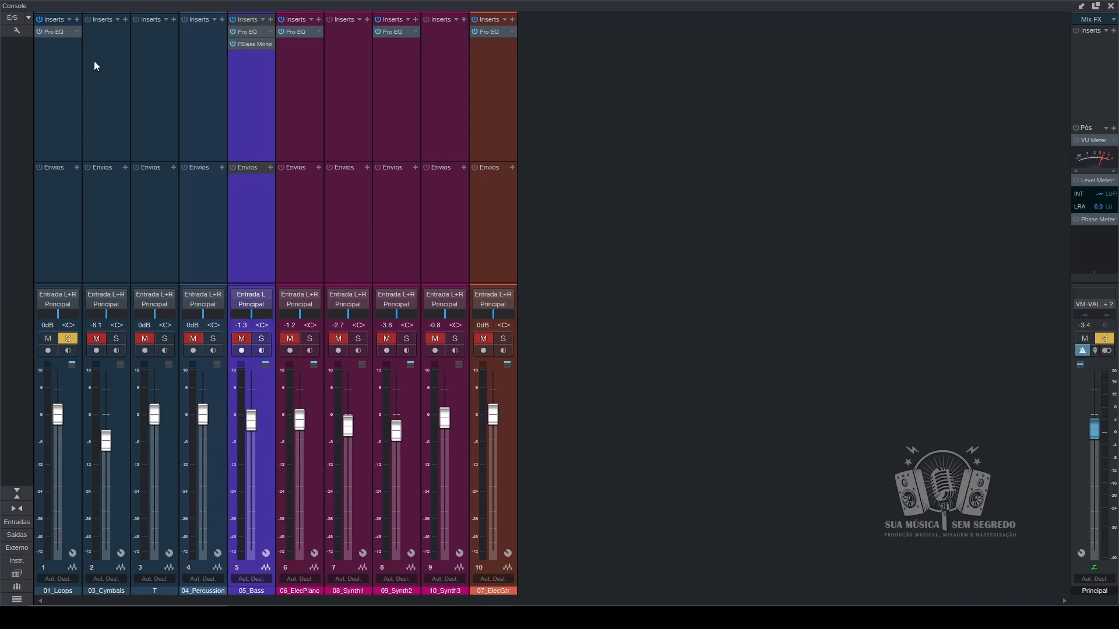
{"action": "left_click", "coordinate": [55, 32]}
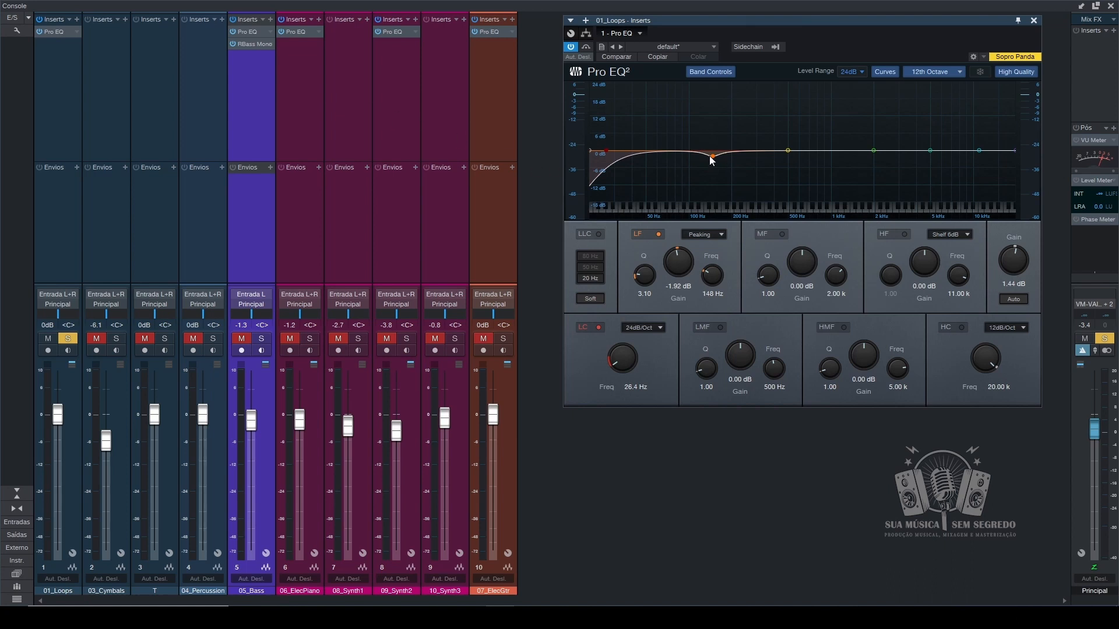
{"action": "left_click", "coordinate": [73, 338]}
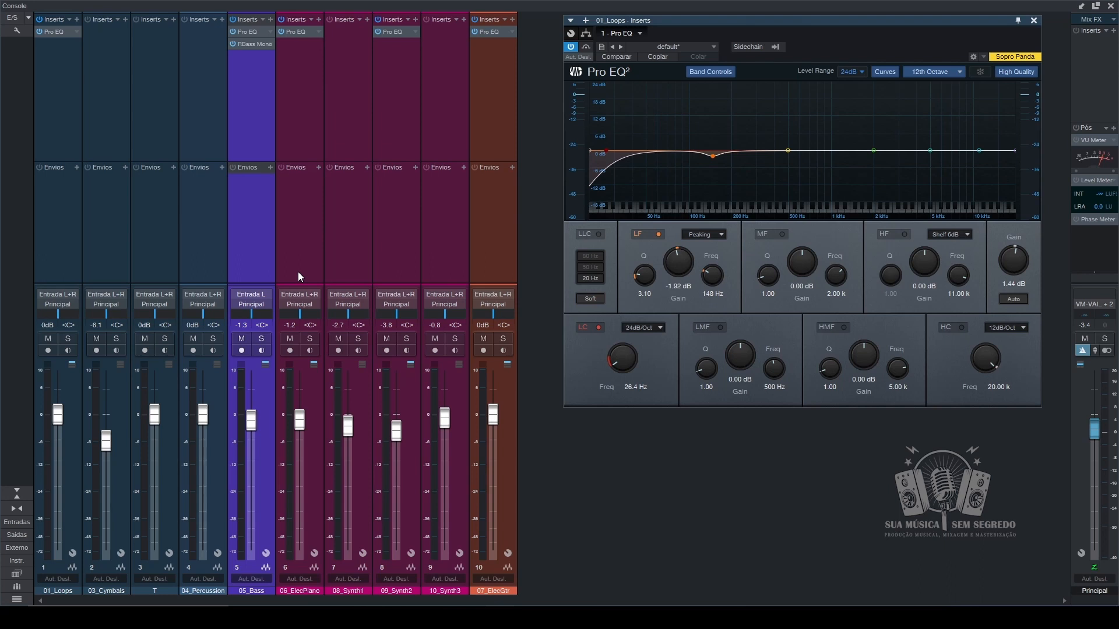
{"action": "key", "text": "space"}
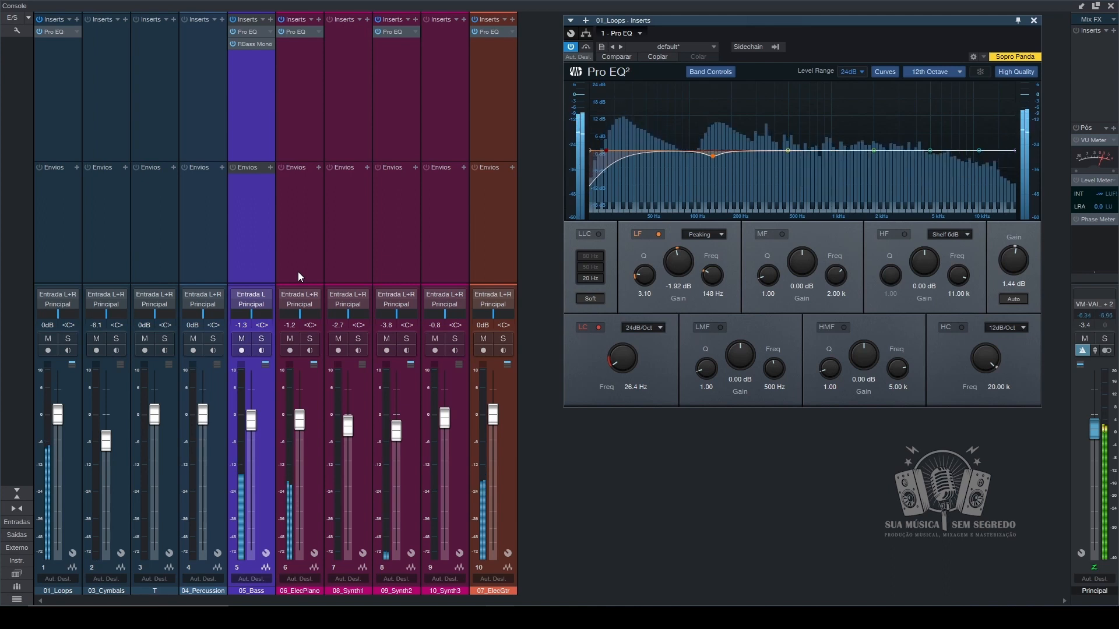
{"action": "key", "text": "space"}
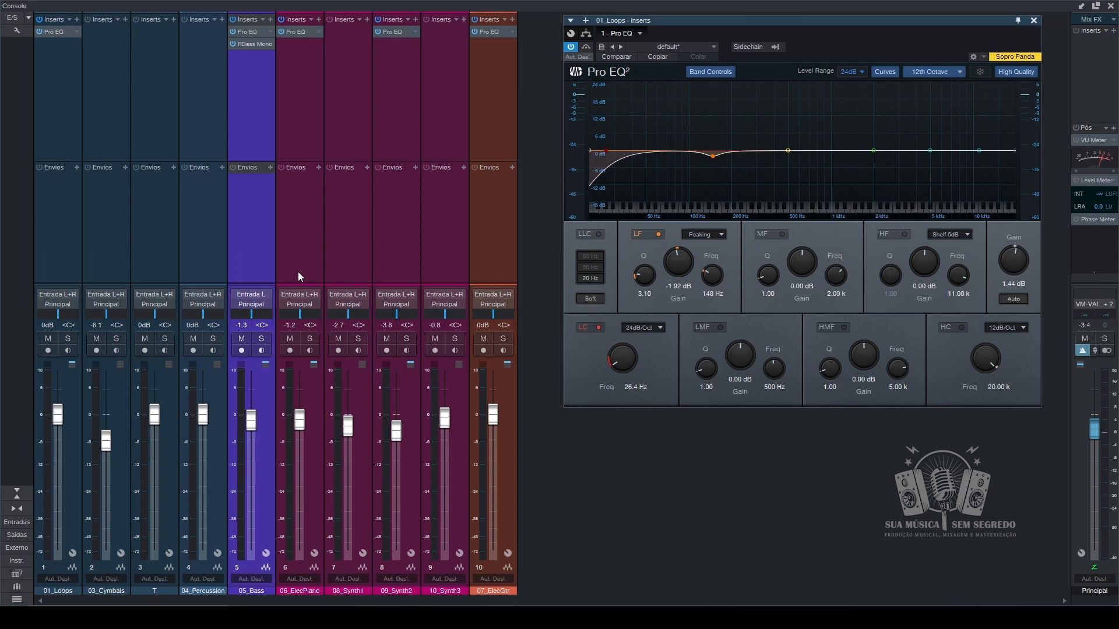
- Compare the full mix with all insert effects bypassed and active, leaving the inserts active
{"action": "key", "text": "ctrl+alt+b"}
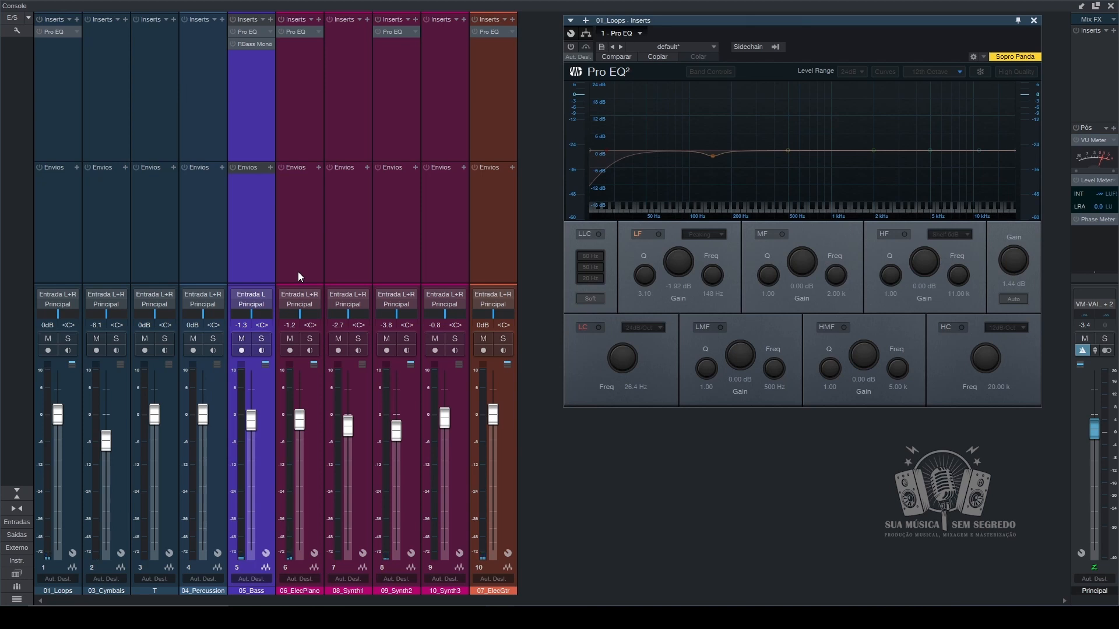
{"action": "key", "text": "space"}
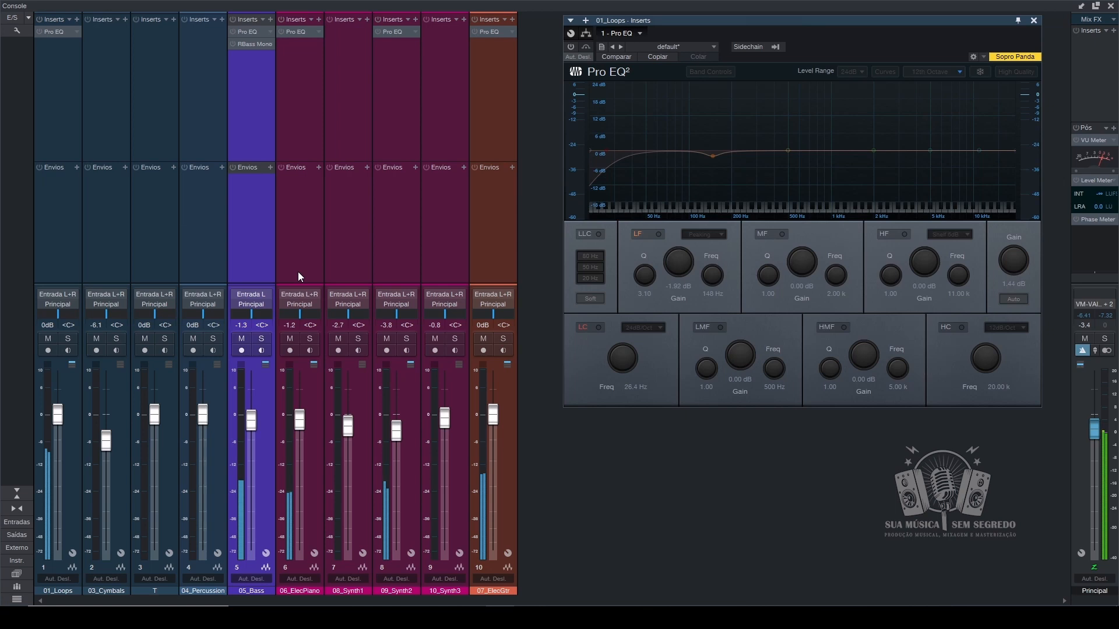
{"action": "key", "text": "alt+b"}
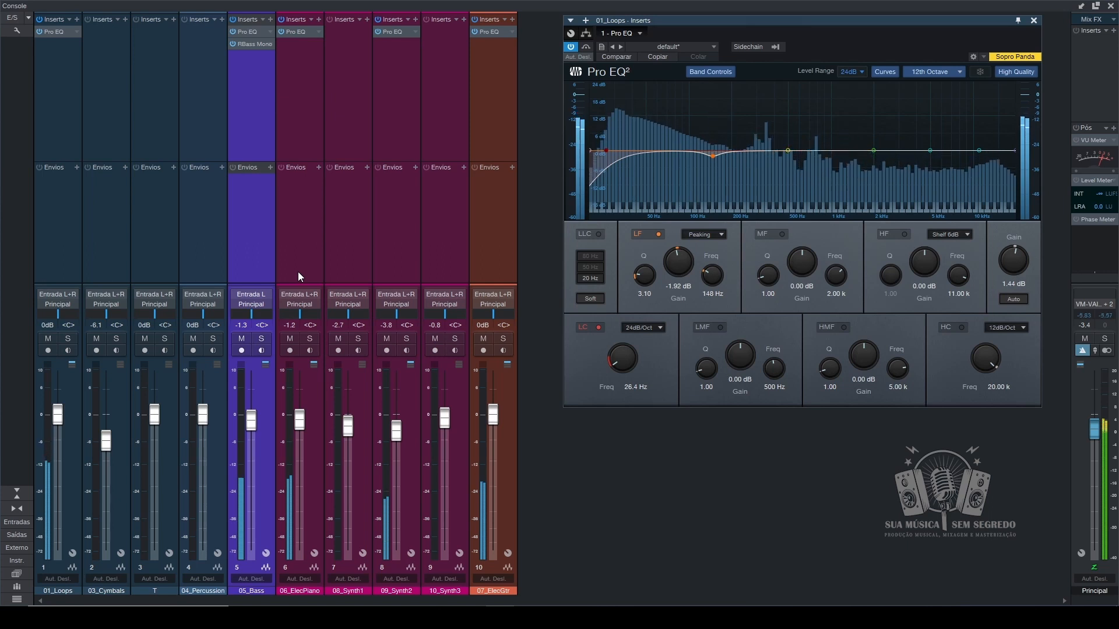
{"action": "key", "text": "ctrl+shift+b"}
{"action": "key", "text": "ctrl+shift+b"}
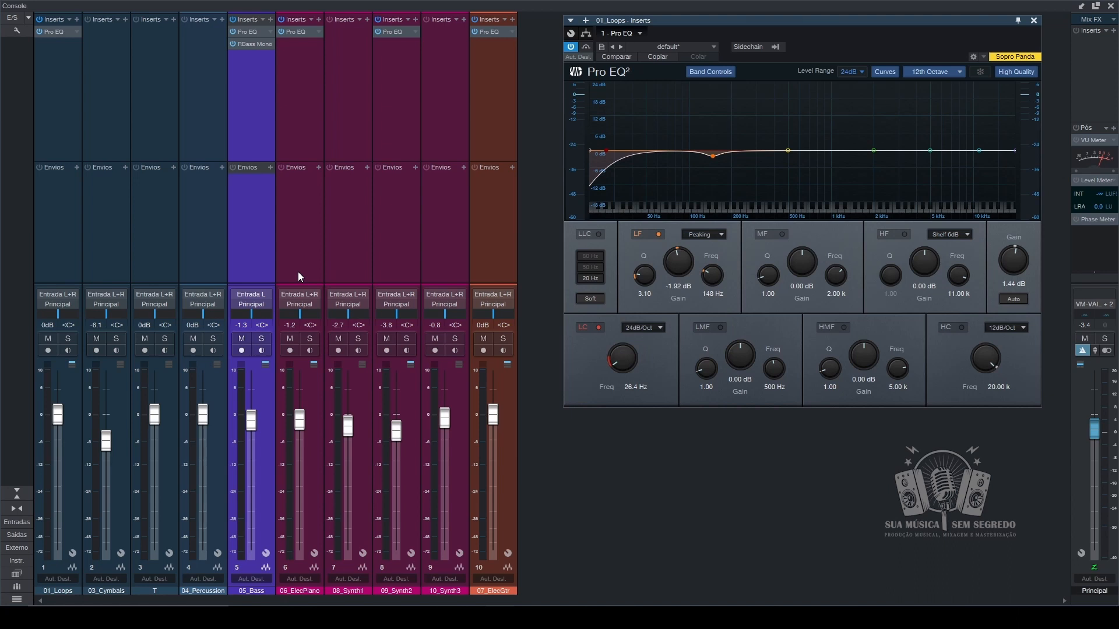
{"action": "key", "text": "space"}
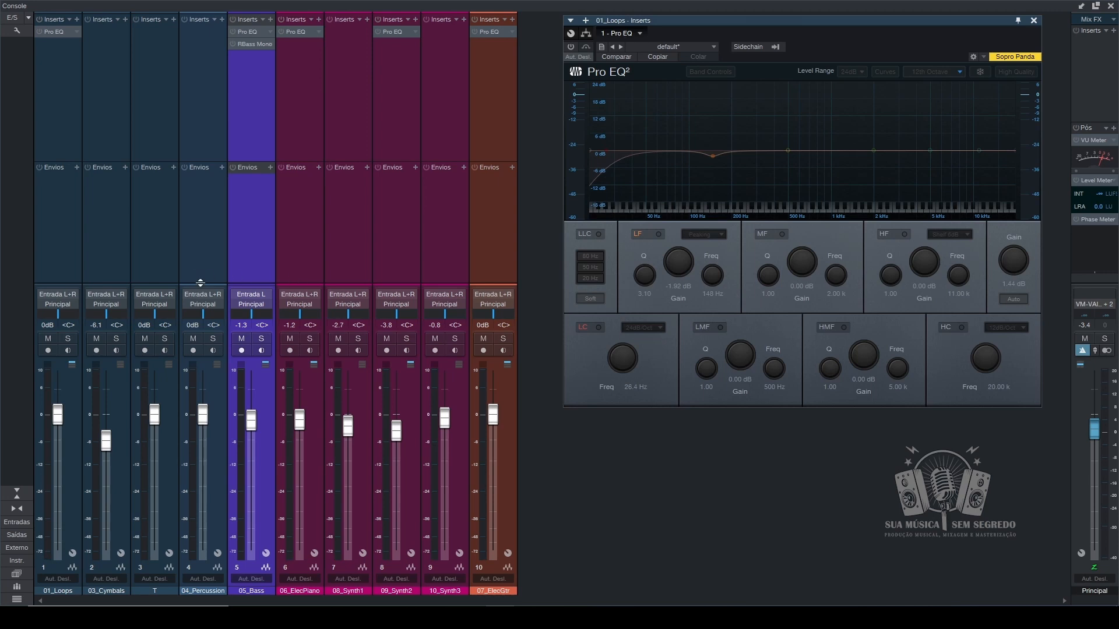
{"action": "key", "text": "ctrl+alt+b"}
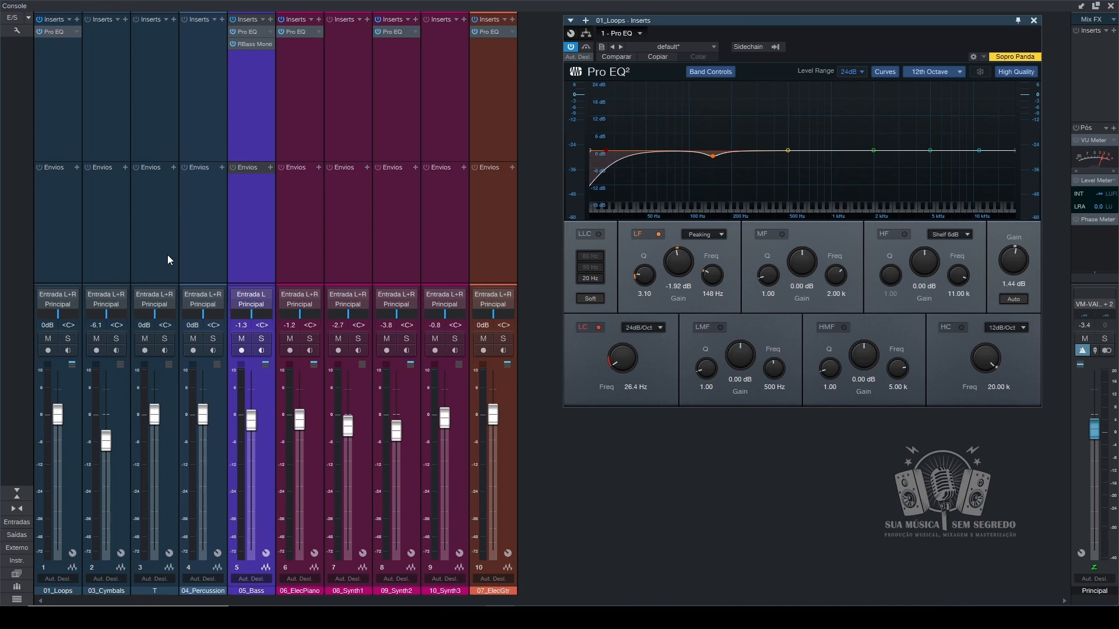
- Close the 01_Loops Pro EQ and look at the plug-ins available for the main output's inserts
{"action": "left_click", "coordinate": [1034, 20]}
{"action": "left_click", "coordinate": [1113, 30]}
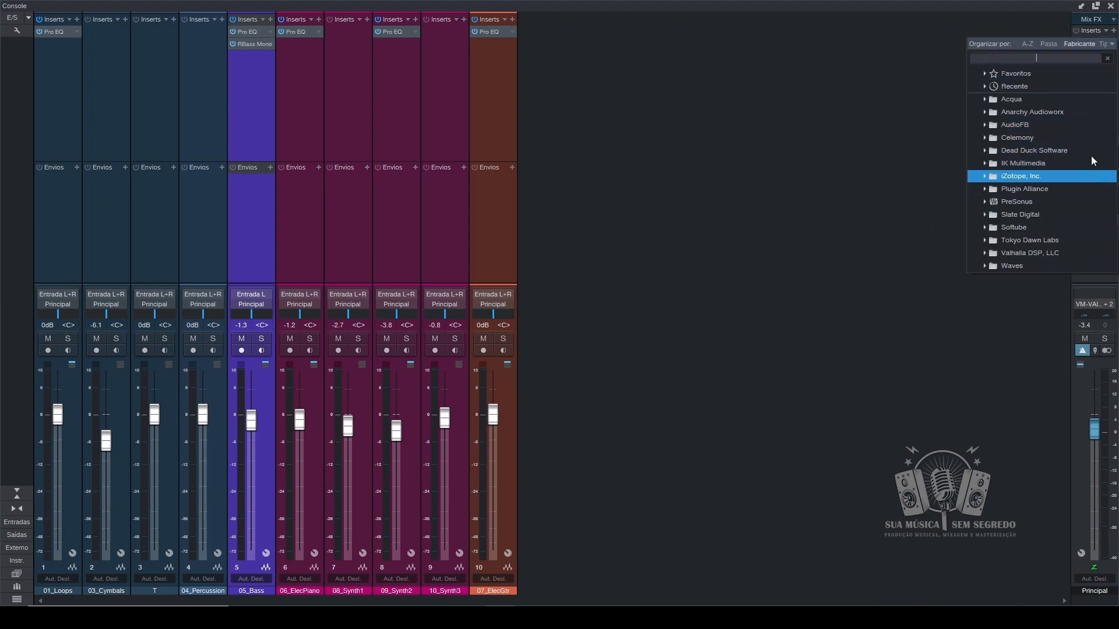
{"action": "left_click", "coordinate": [886, 167]}
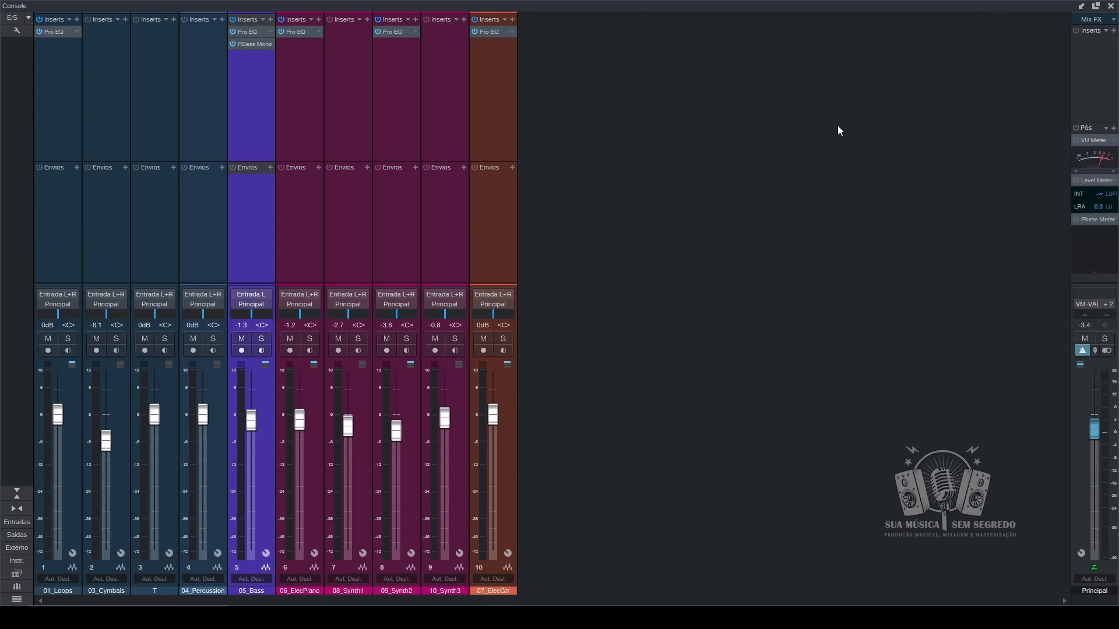